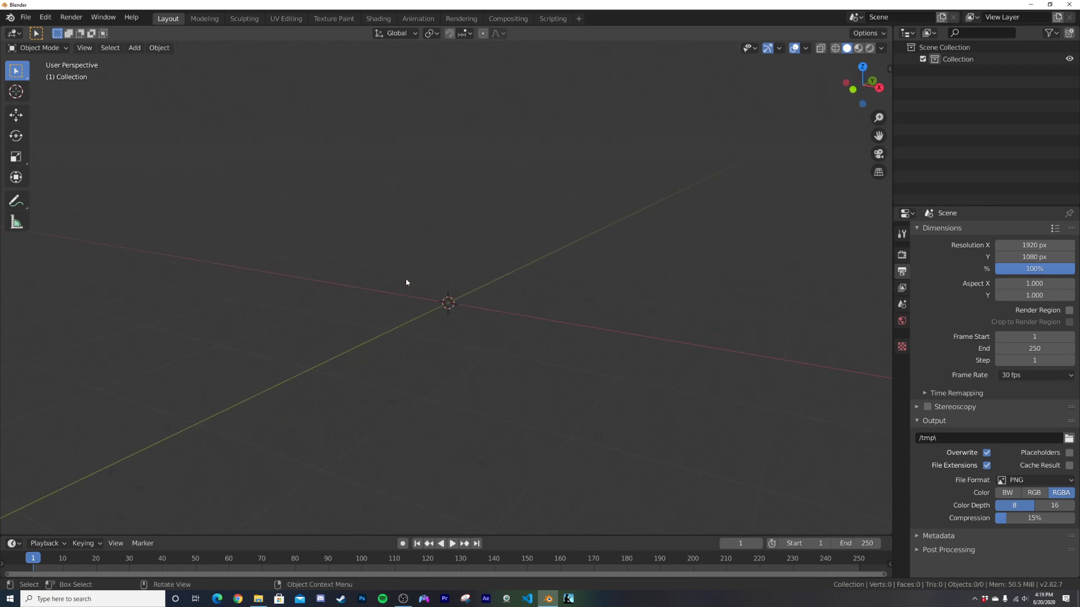
Add a new text object at the centre of the empty scene.
middle_drag(414, 289, 426, 248)
key(shift+a)
mouse_move(427, 249)
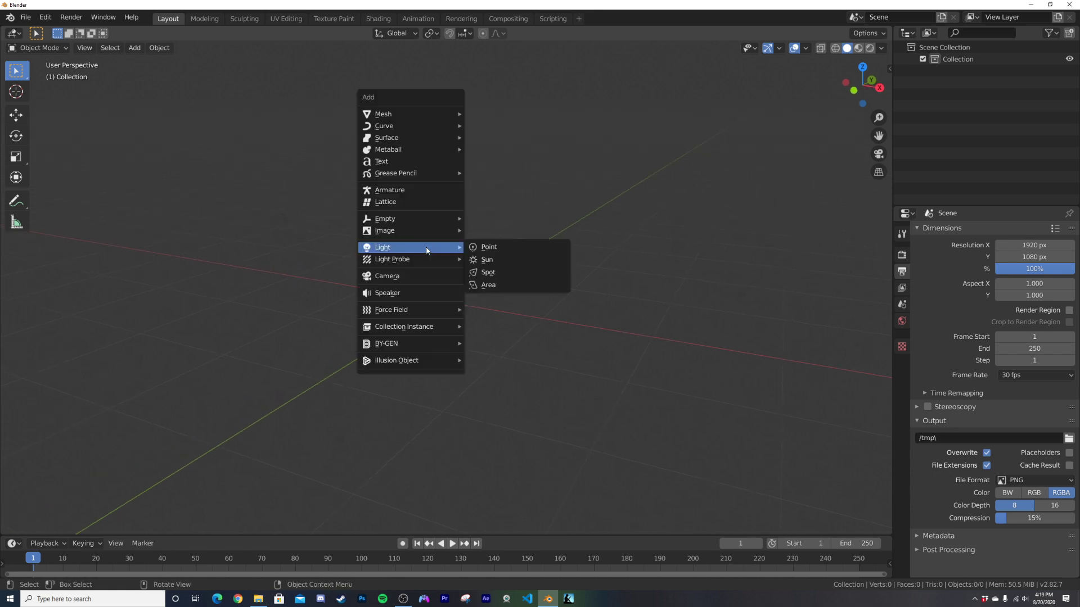
click(413, 163)
middle_drag(416, 169, 451, 308)
Replace the text object's default wording with "TEXT" and return to Object Mode.
key(Tab)
key(BackSpace)
key(BackSpace)
key(BackSpace)
key(BackSpace)
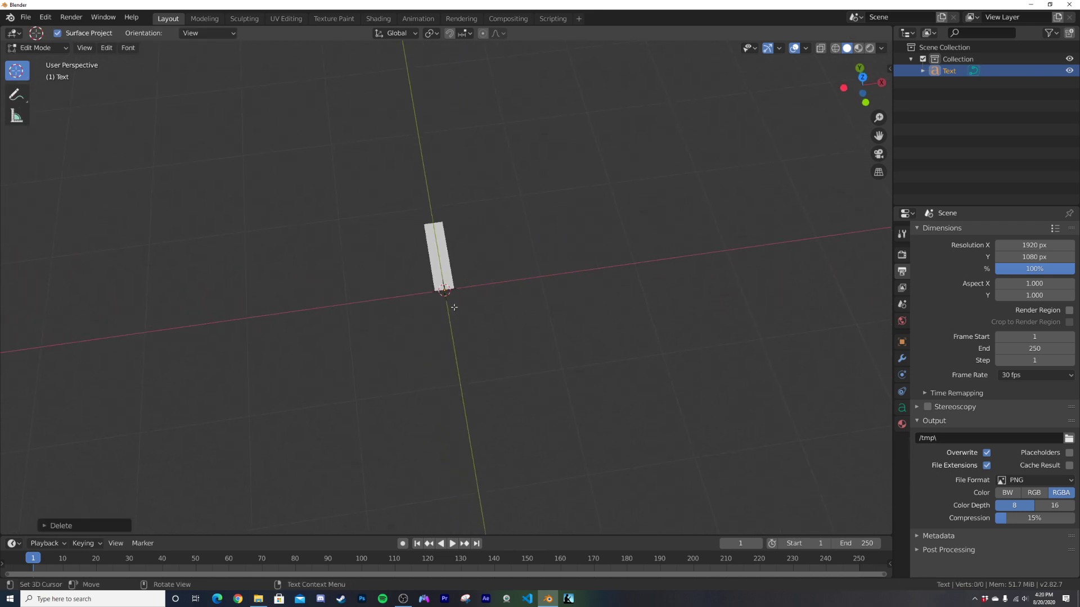
text(TEXT)
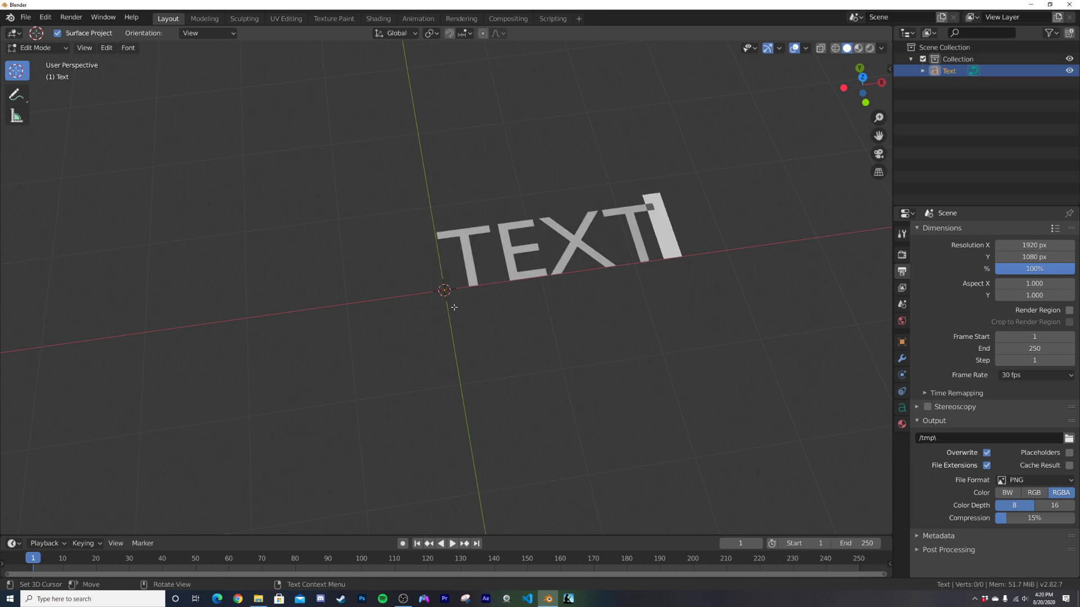
key(Tab)
Set the text's horizontal and vertical paragraph alignment to Center.
middle_drag(640, 341, 628, 388)
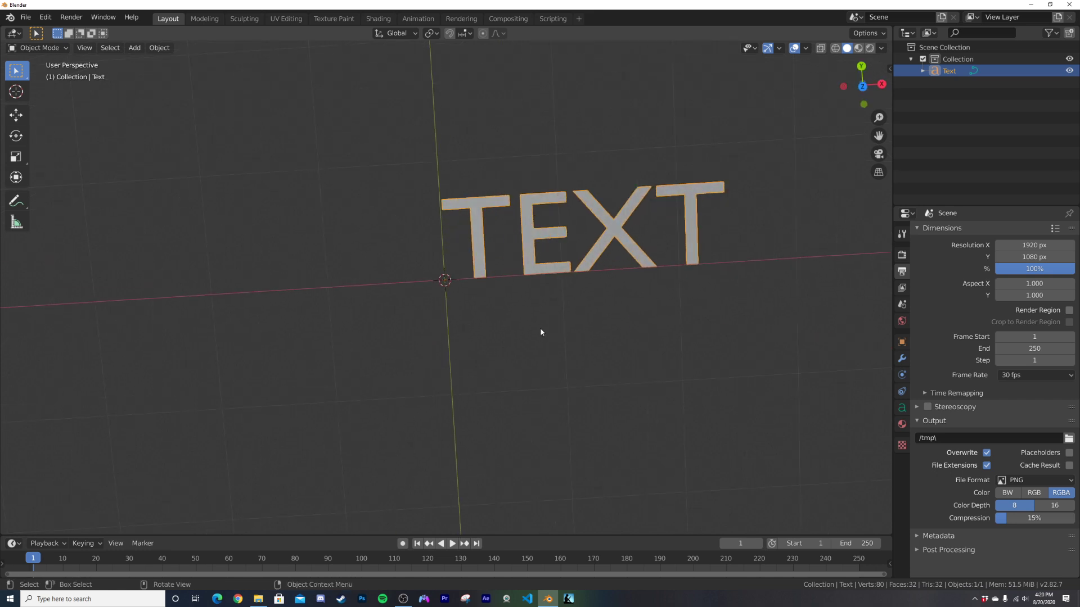
scroll(546, 330, down, 3)
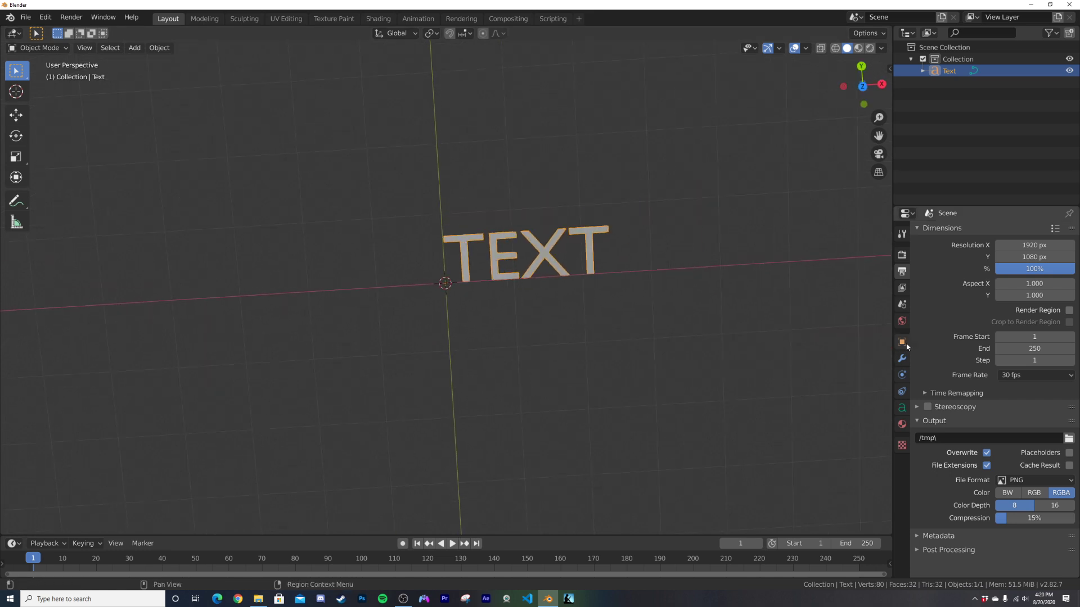
click(903, 409)
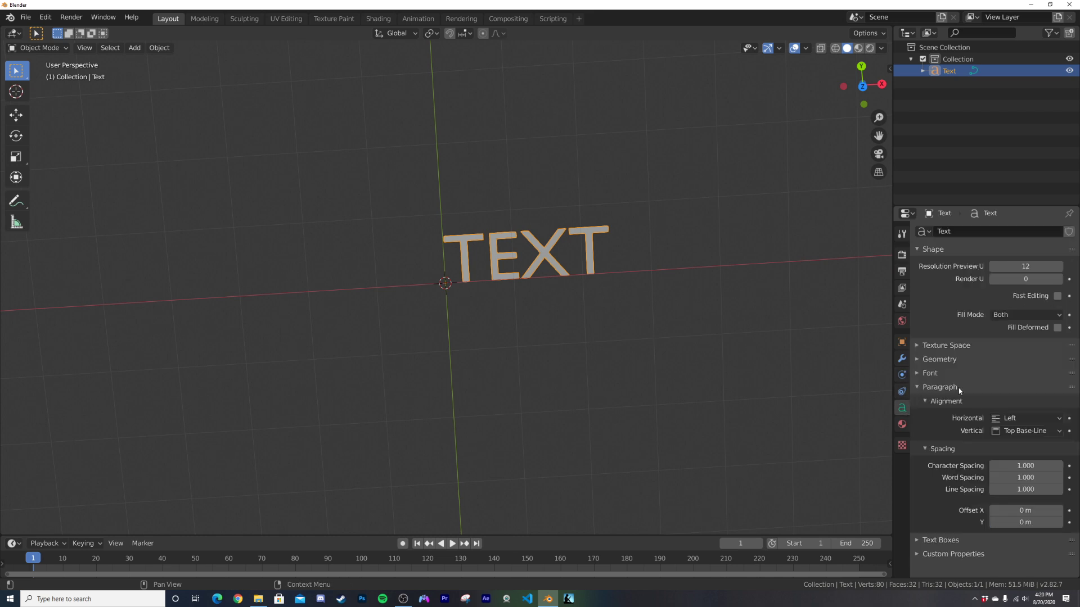
click(1025, 418)
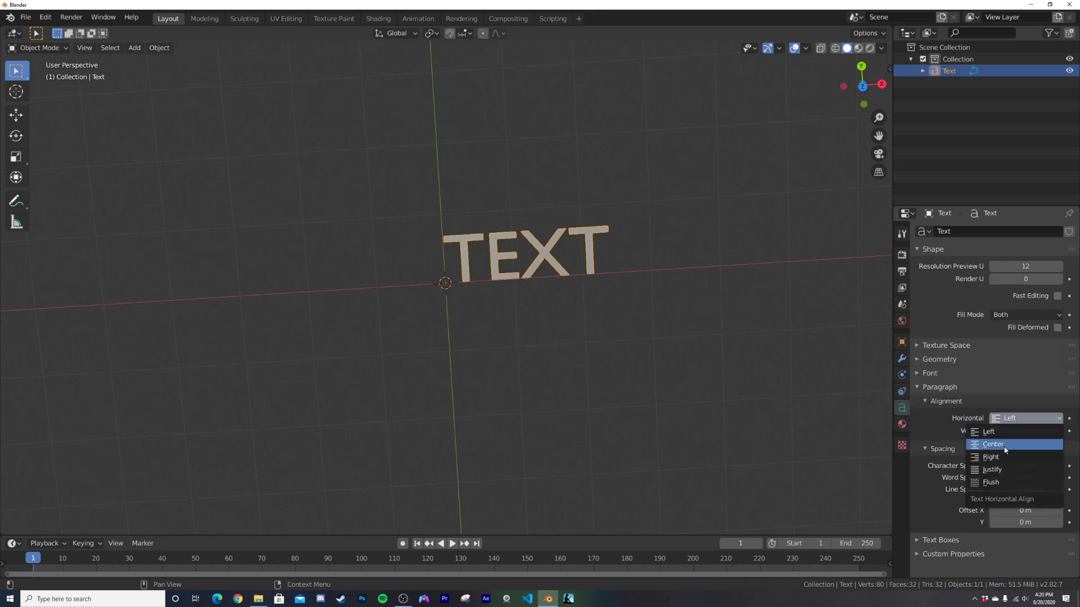
click(1006, 445)
click(1024, 431)
click(1001, 469)
Rotate the text 90 degrees about the X axis so it stands upright.
middle_drag(741, 404, 519, 336)
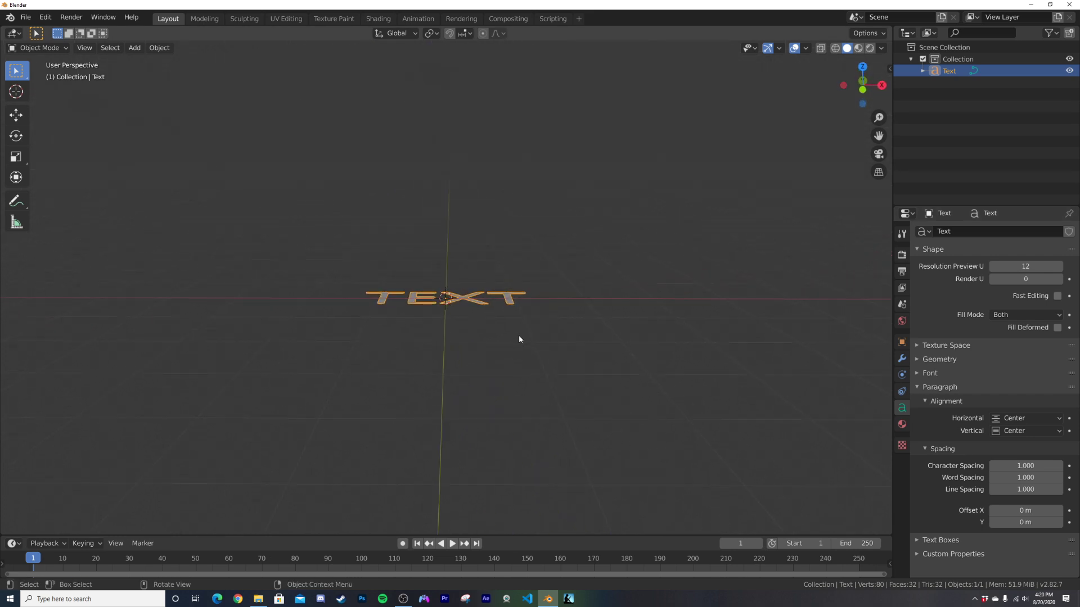
key(r)
key(x)
key(9)
key(0)
key(Return)
Load the Arial Black font from the Windows Fonts folder as the text's regular font.
middle_drag(519, 335, 466, 312)
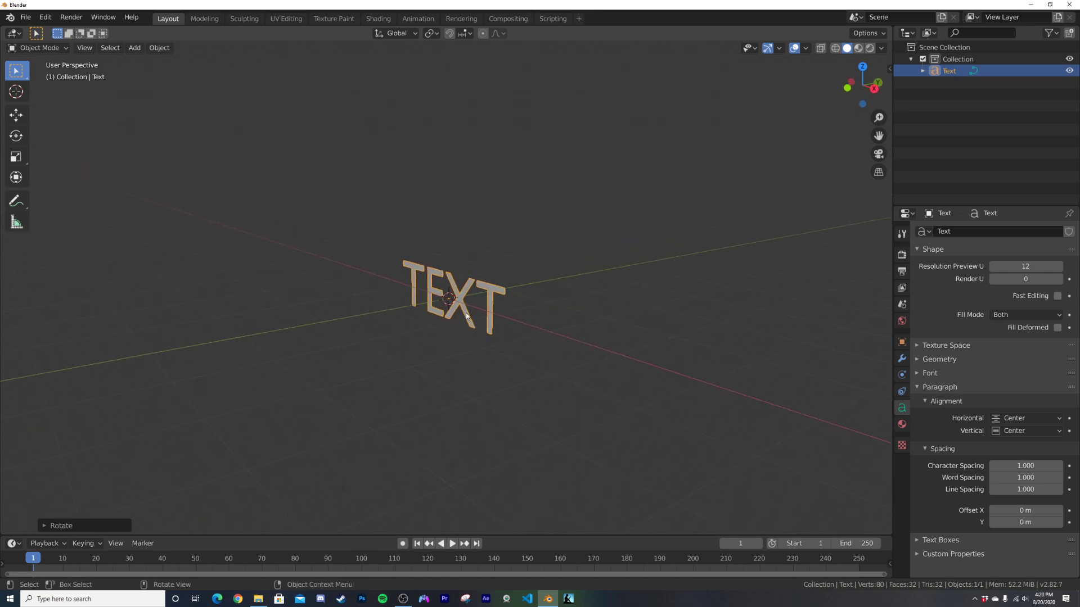
scroll(466, 313, up, 5)
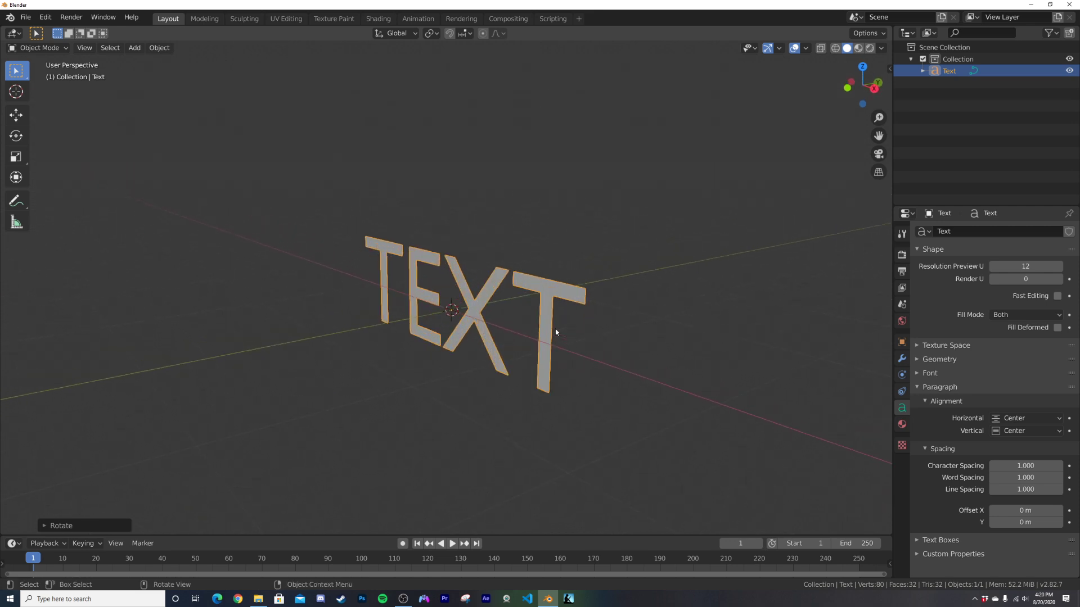
click(963, 374)
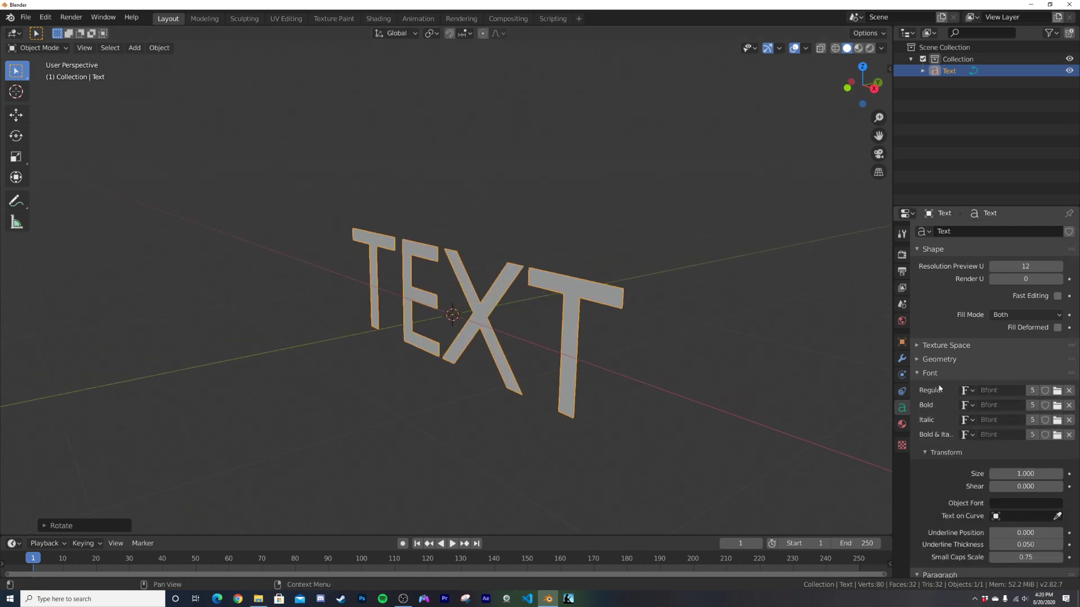
click(1057, 390)
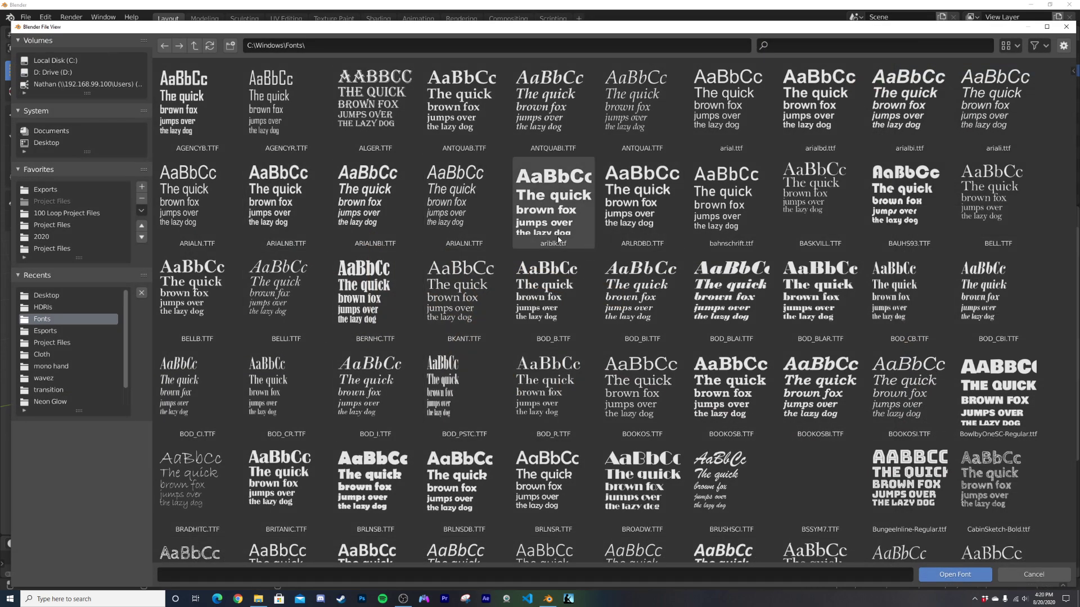
double_click(529, 241)
Set the text's extrusion to 0.033 m and its bevel depth to 0.005 m.
middle_drag(528, 242, 433, 388)
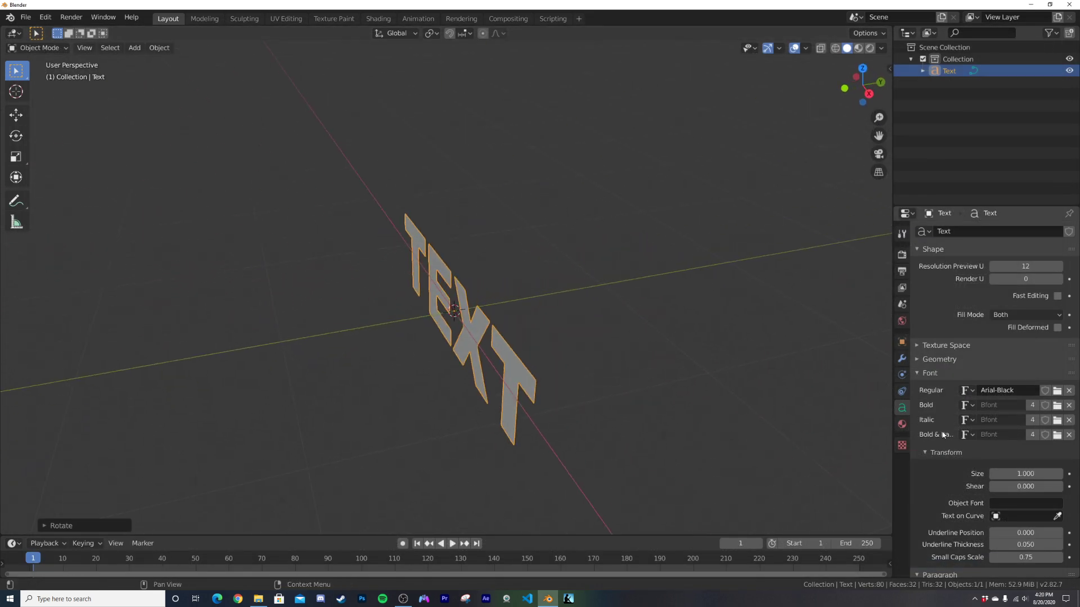
click(931, 373)
click(939, 360)
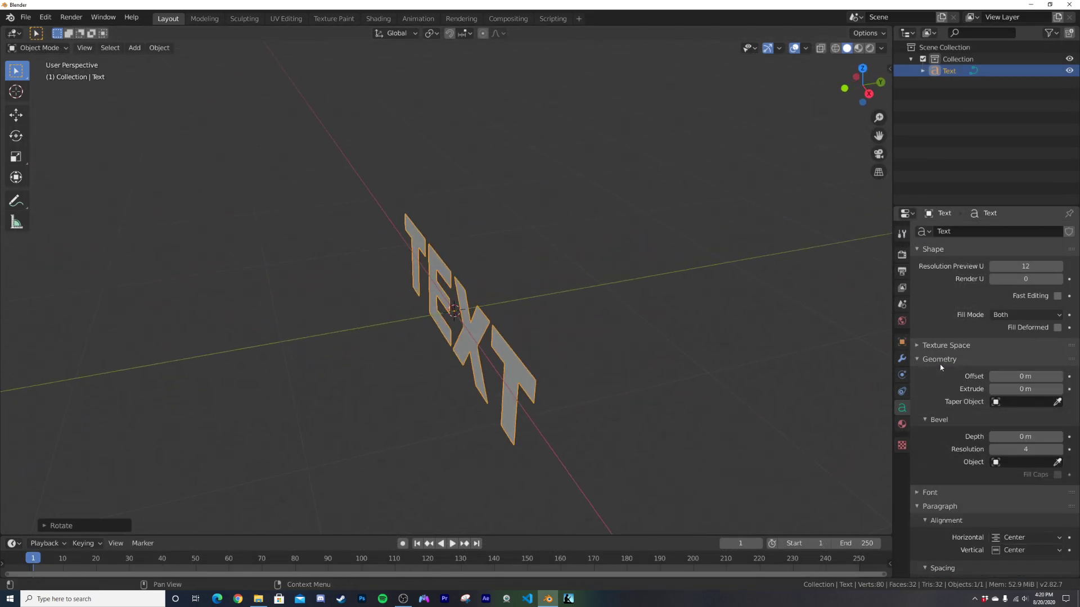
drag(1026, 390, 1045, 389)
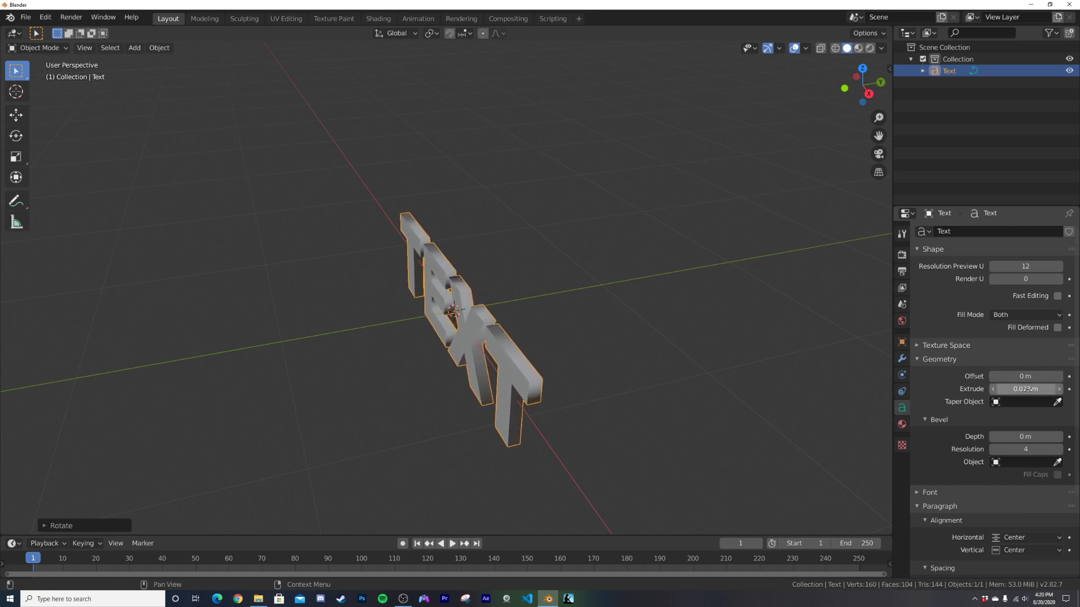
click(1017, 436)
key(Return)
scroll(465, 297, up, 4)
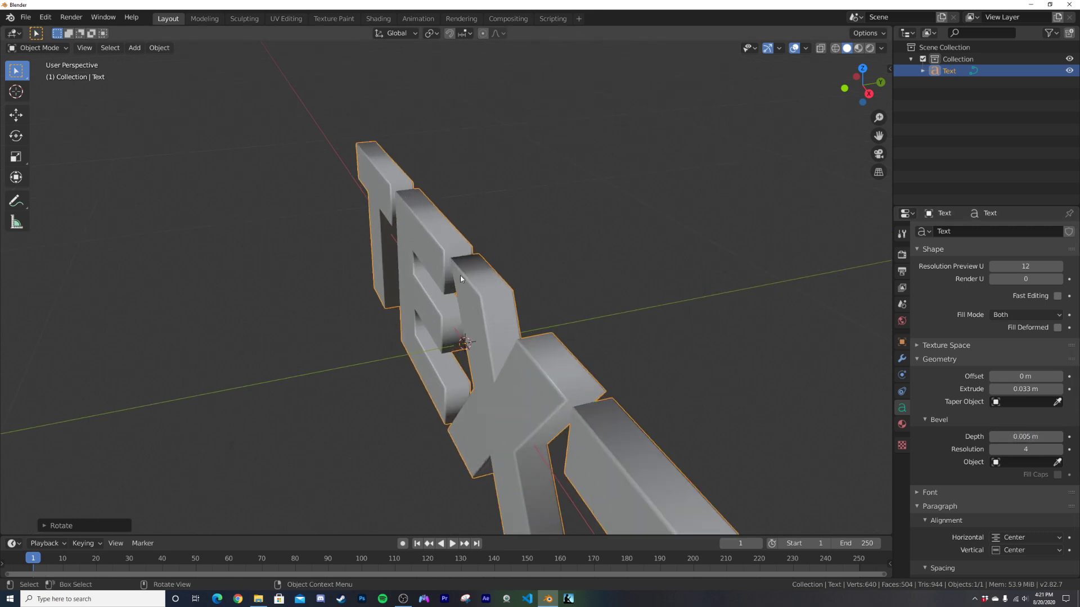
Increase the text's bevel depth to 0.007 m.
middle_drag(484, 306, 477, 357)
click(1017, 436)
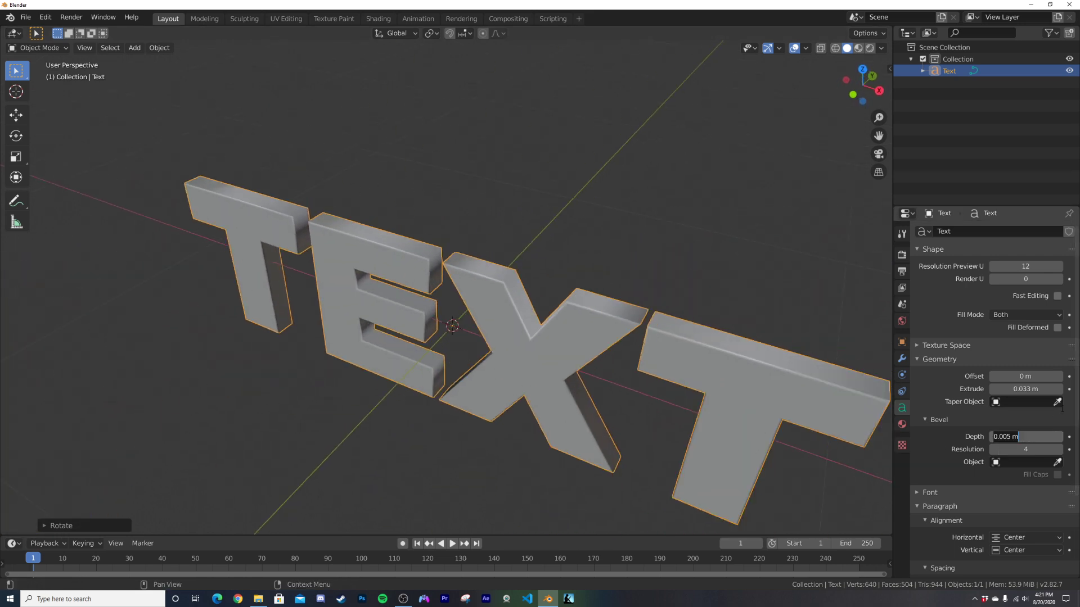
text(0.)
key(Return)
Convert the bevelled text object to a mesh.
middle_drag(444, 343, 431, 282)
scroll(411, 383, down, 3)
right_click(432, 282)
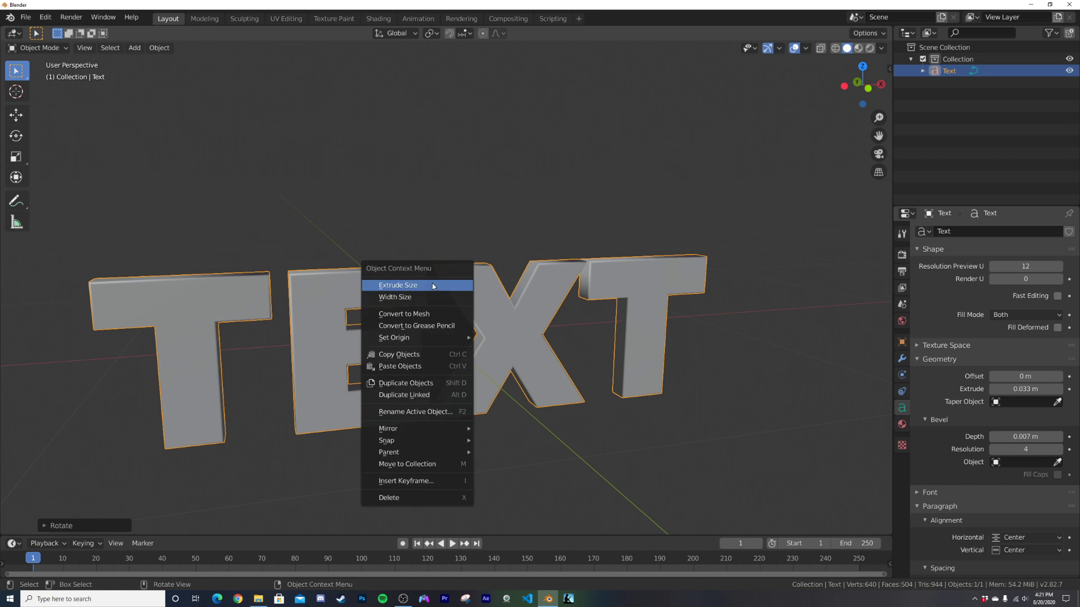
click(421, 318)
Inspect the converted text's geometry in Edit Mode with everything selected and in wireframe display.
key(Tab)
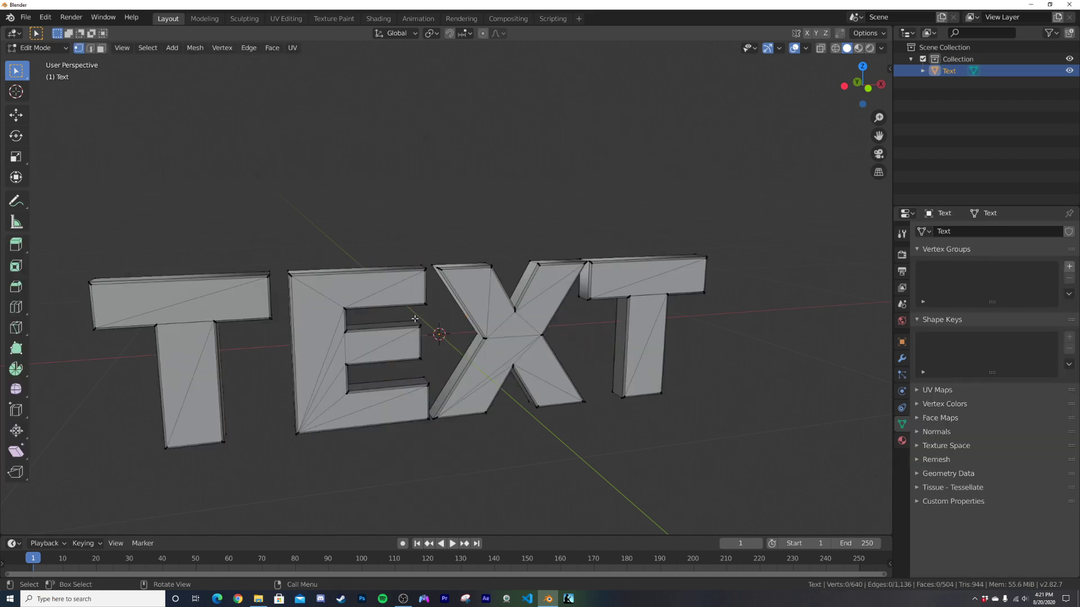
key(a)
middle_drag(415, 319, 412, 406)
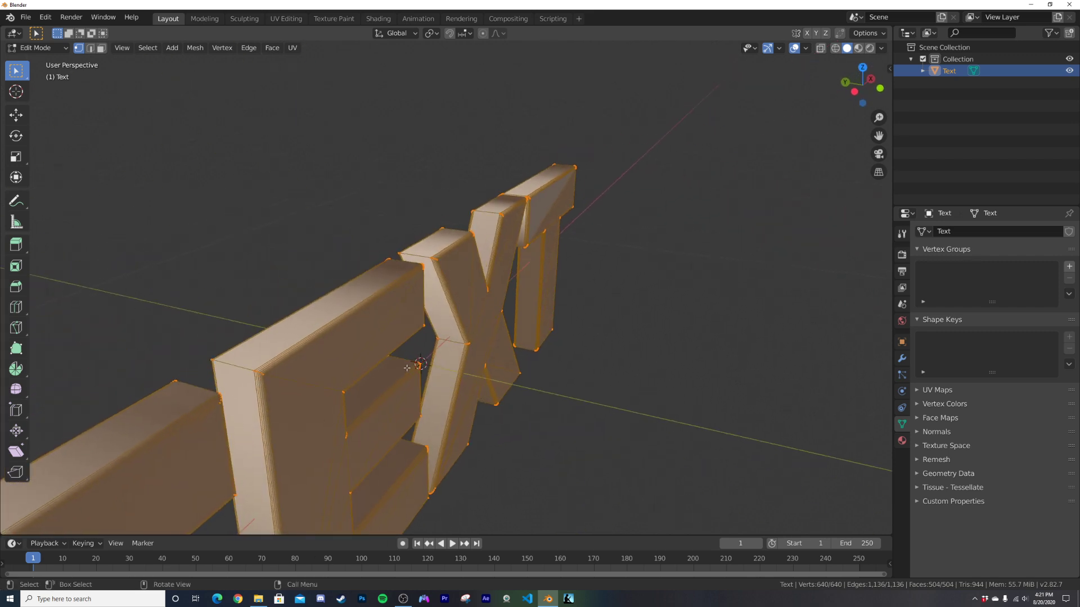
key(Tab)
middle_drag(433, 371, 686, 303)
click(836, 48)
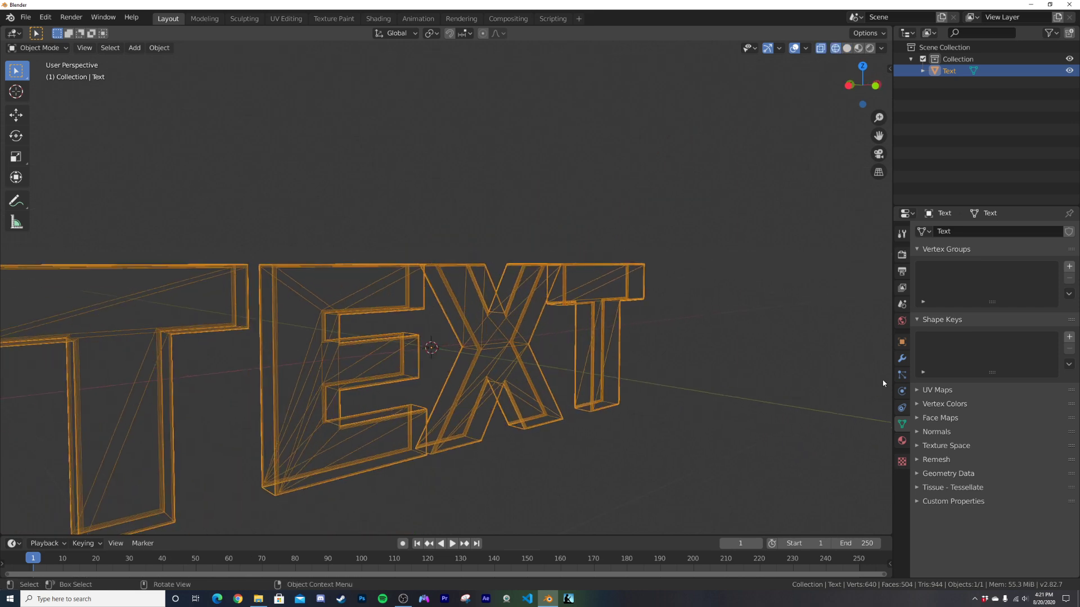
Add a Remesh modifier to the text and compare its result in solid and wireframe display.
click(901, 358)
click(938, 234)
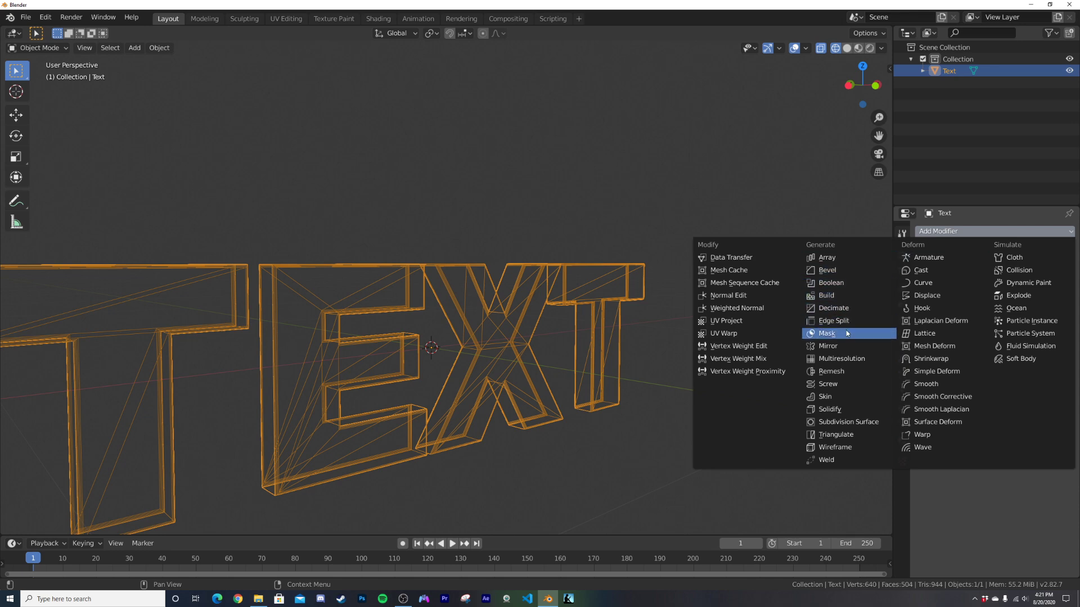
click(843, 370)
middle_drag(842, 369, 665, 361)
scroll(580, 354, down, 3)
middle_drag(581, 355, 585, 348)
click(848, 48)
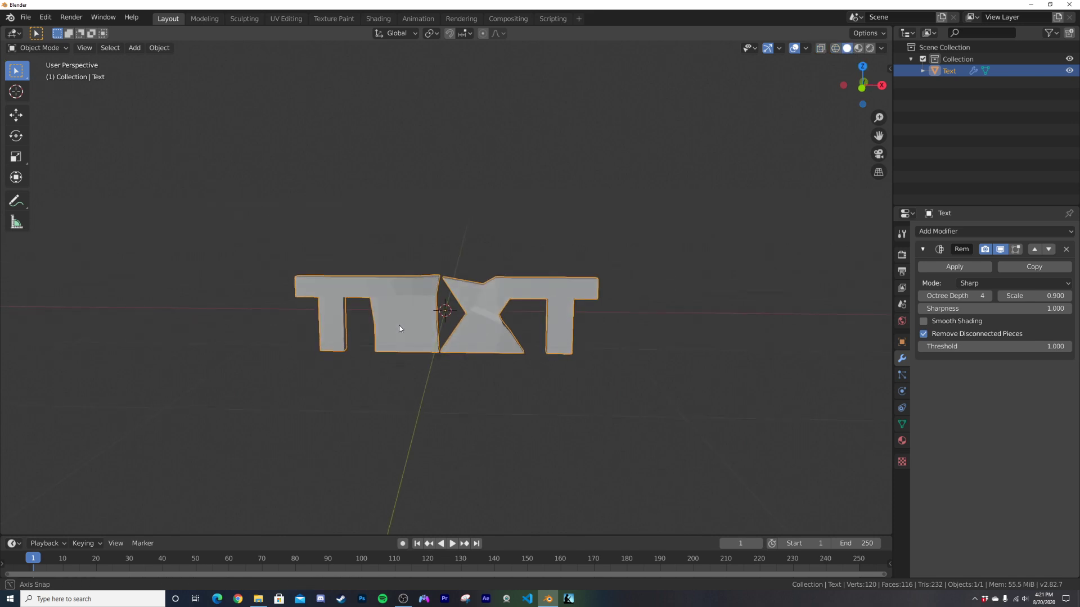
click(835, 48)
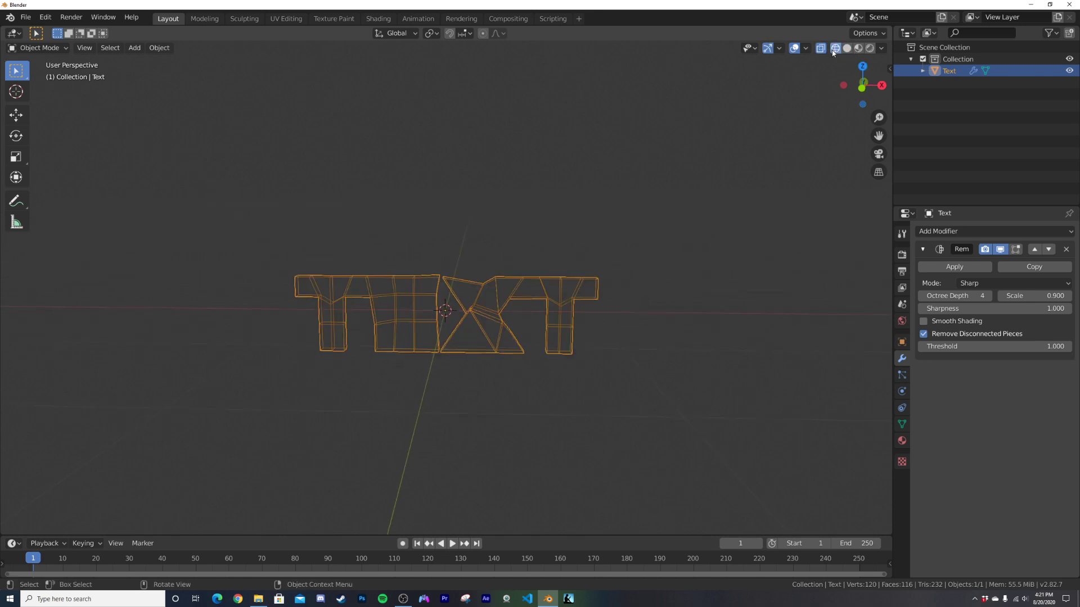
Disable Remove Disconnected Pieces in the Remesh modifier and set its octree depth to 7.
click(924, 335)
scroll(765, 319, down, 1)
scroll(619, 332, up, 4)
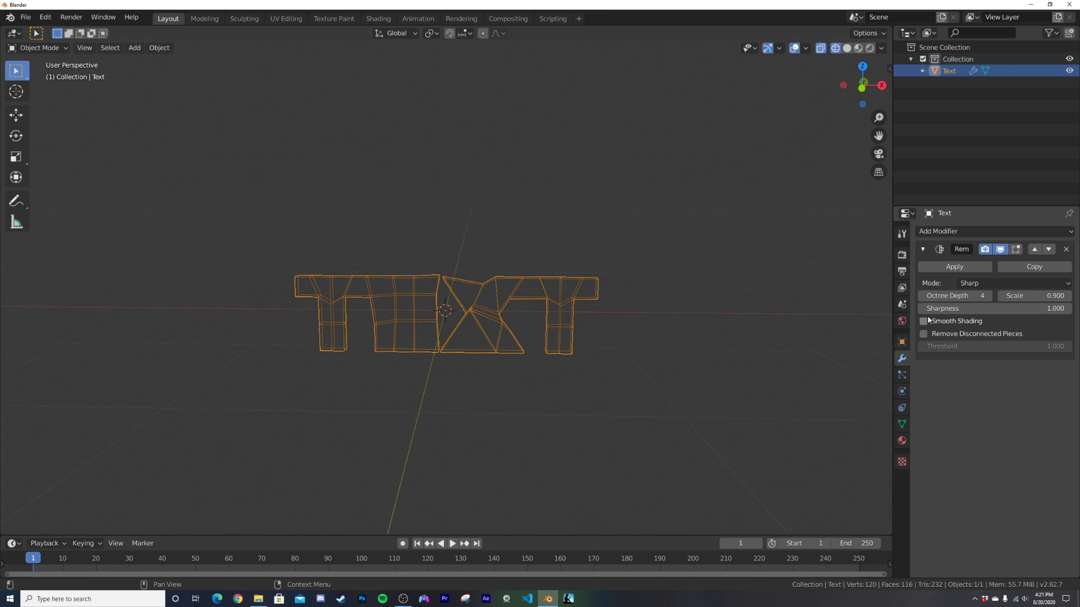
click(988, 296)
click(988, 296)
click(988, 296)
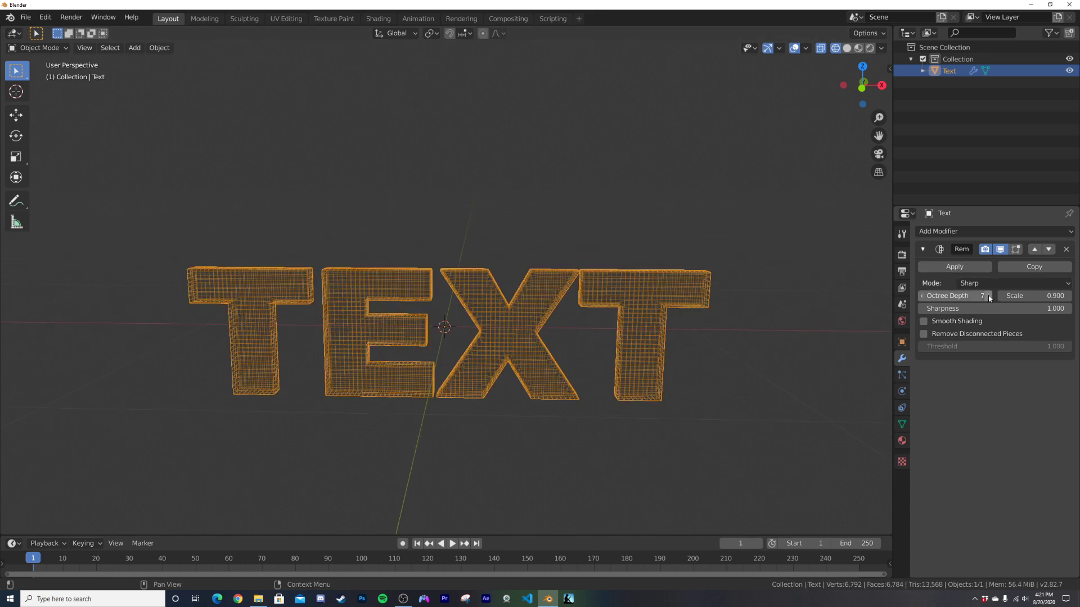
Show the text in solid display and raise the Remesh octree depth to 8.
click(847, 48)
middle_drag(624, 315, 619, 291)
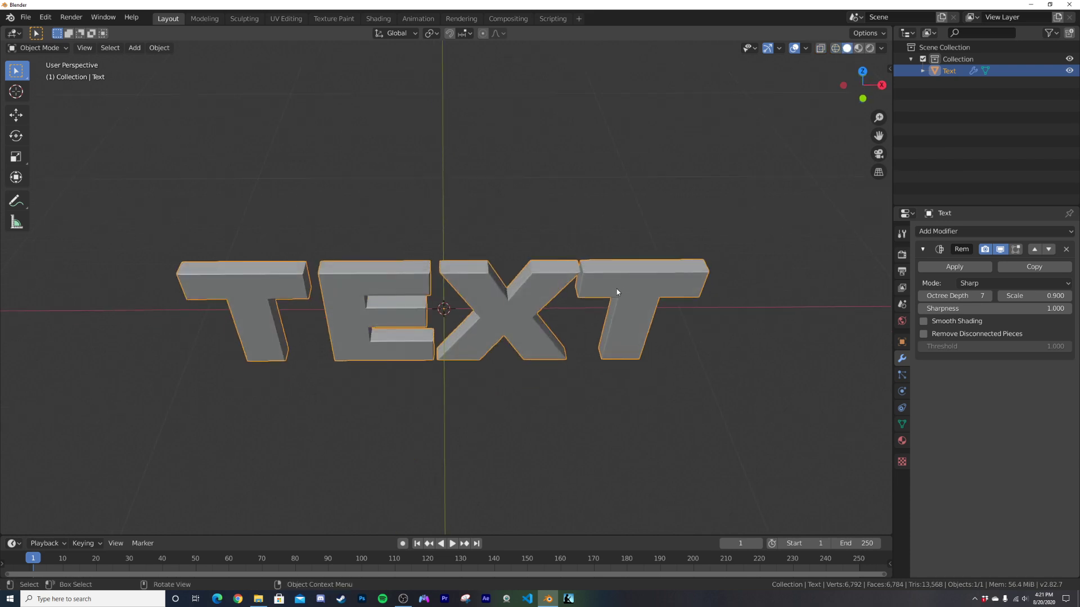
scroll(509, 281, up, 7)
click(989, 296)
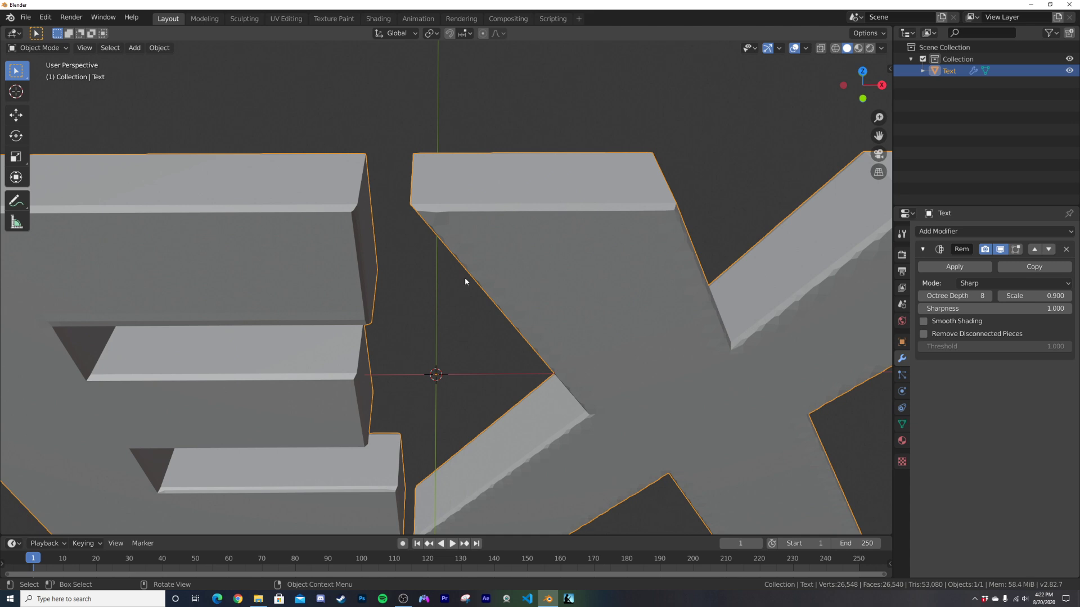
Enable Smooth Shading in the Remesh modifier and raise its octree depth to 9.
middle_drag(485, 271, 524, 242)
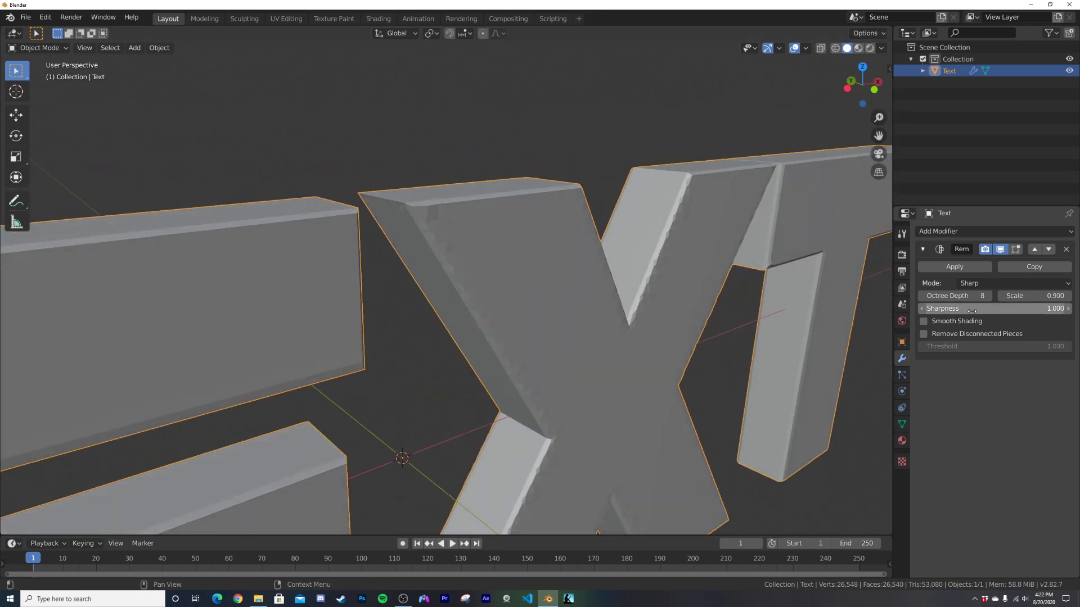
click(923, 322)
middle_drag(804, 318, 536, 308)
scroll(537, 308, down, 5)
mouse_move(612, 337)
middle_down()
mouse_move(629, 312)
mouse_move(571, 357)
mouse_move(581, 333)
mouse_move(549, 294)
middle_up()
click(988, 296)
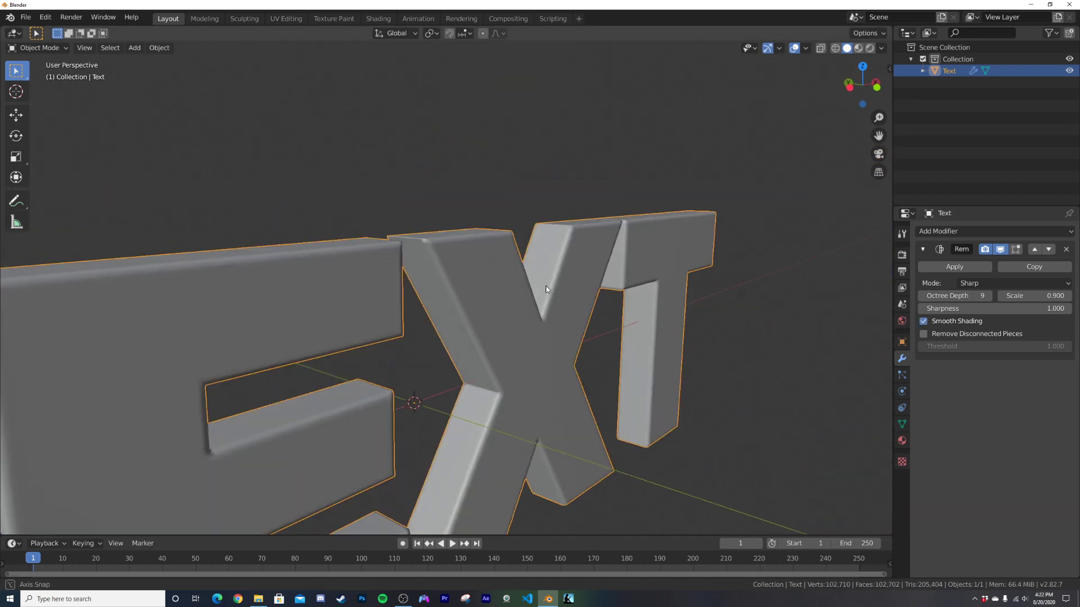
Check the dense mesh in wireframe, apply the Remesh modifier, and return to solid display.
click(835, 49)
middle_drag(630, 270, 528, 307)
scroll(528, 307, up, 3)
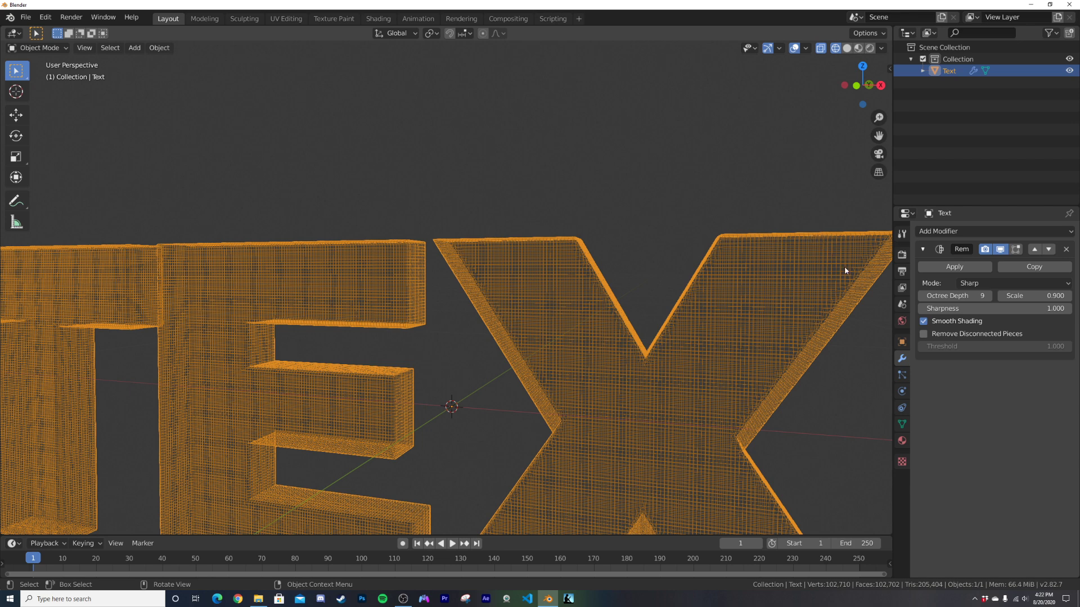
click(955, 266)
key(z)
click(597, 267)
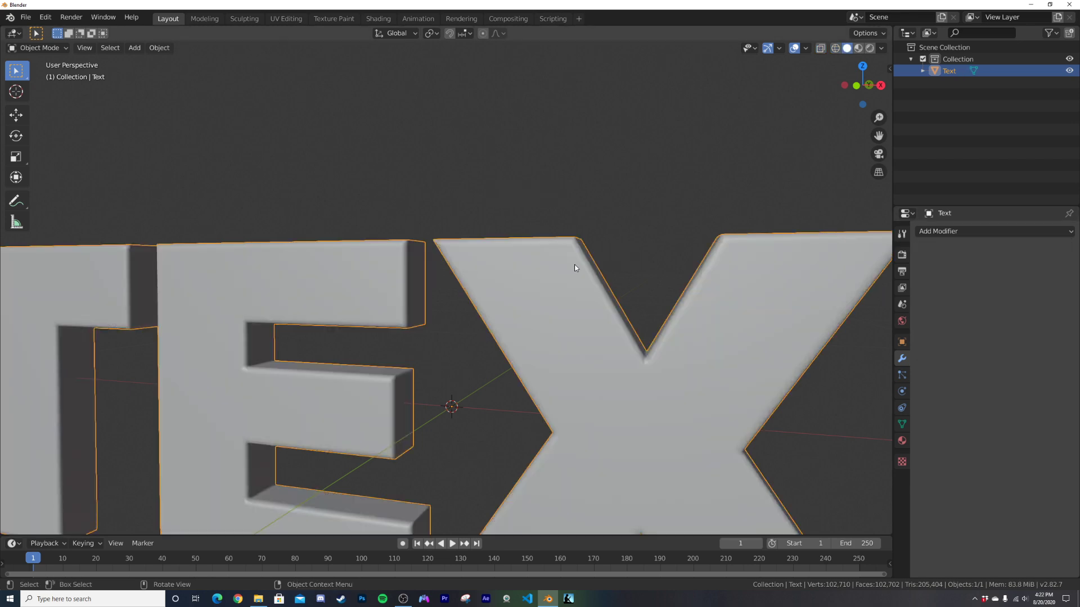
Examine the remeshed text's full geometry in Edit Mode with everything selected.
scroll(498, 318, down, 5)
key(Tab)
key(a)
middle_drag(498, 319, 531, 378)
key(Tab)
Add a cube mesh around the text at the scene's centre.
key(shift+a)
mouse_move(482, 256)
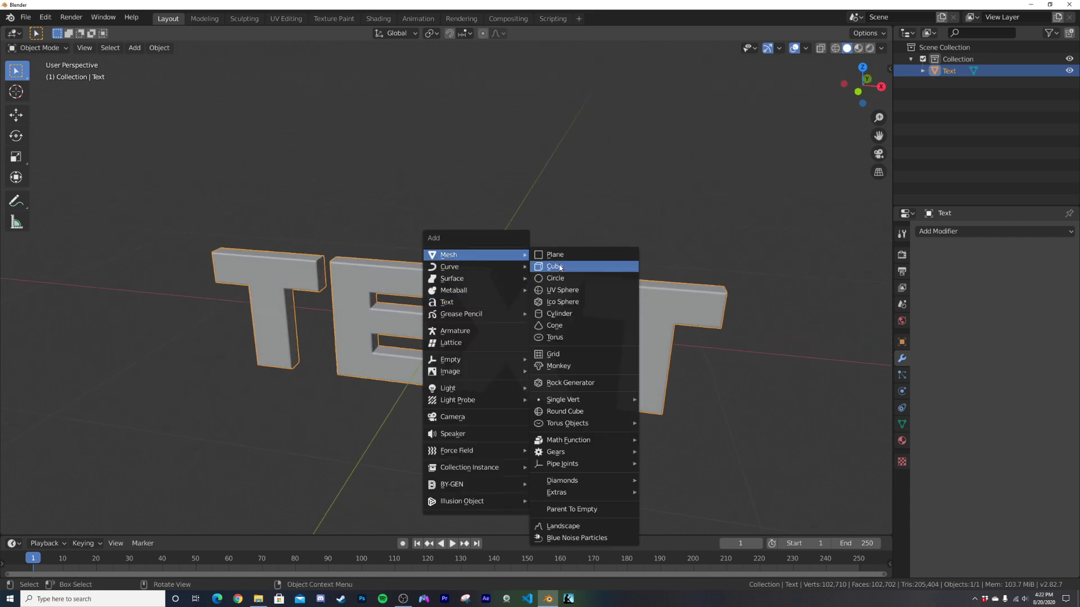
click(562, 267)
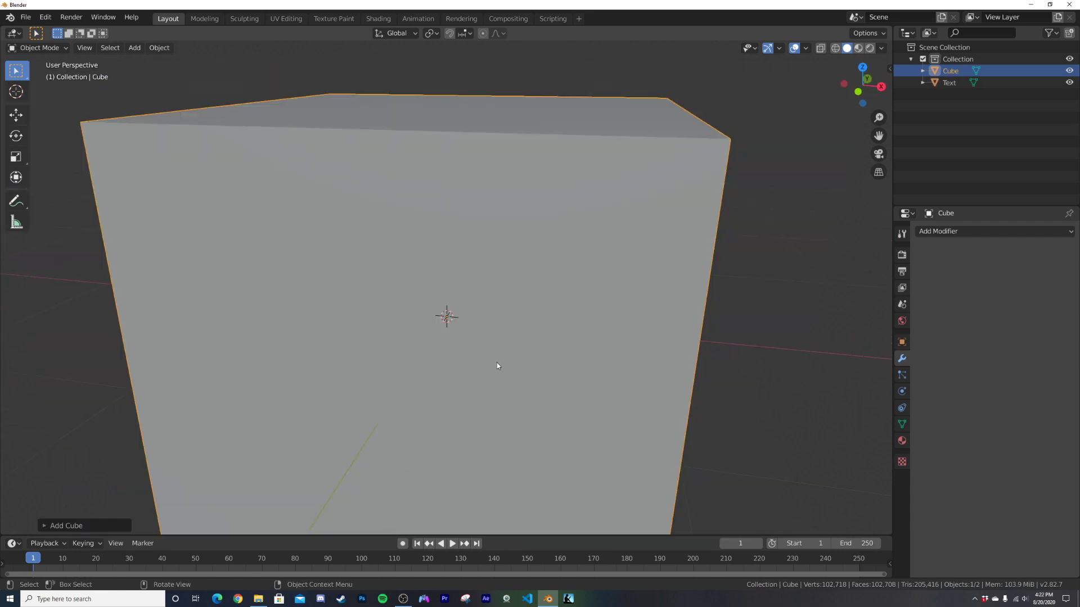
scroll(498, 364, down, 5)
Check how the text sits inside the cube in wireframe display, then return to solid display.
key(z)
mouse_move(514, 363)
middle_down()
mouse_move(564, 359)
mouse_move(514, 364)
mouse_move(511, 328)
middle_up()
click(533, 384)
mouse_move(267, 157)
middle_down()
mouse_move(578, 329)
mouse_move(480, 302)
middle_up()
key(z)
click(562, 307)
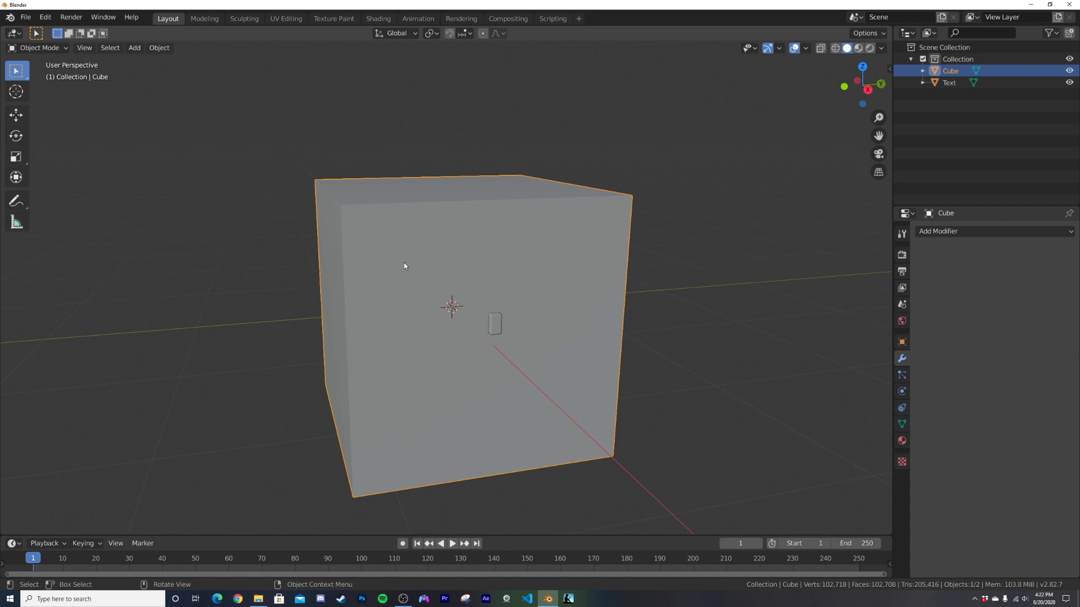
Scale the cube down in height and depth to form a long block around the text.
middle_drag(490, 350, 533, 352)
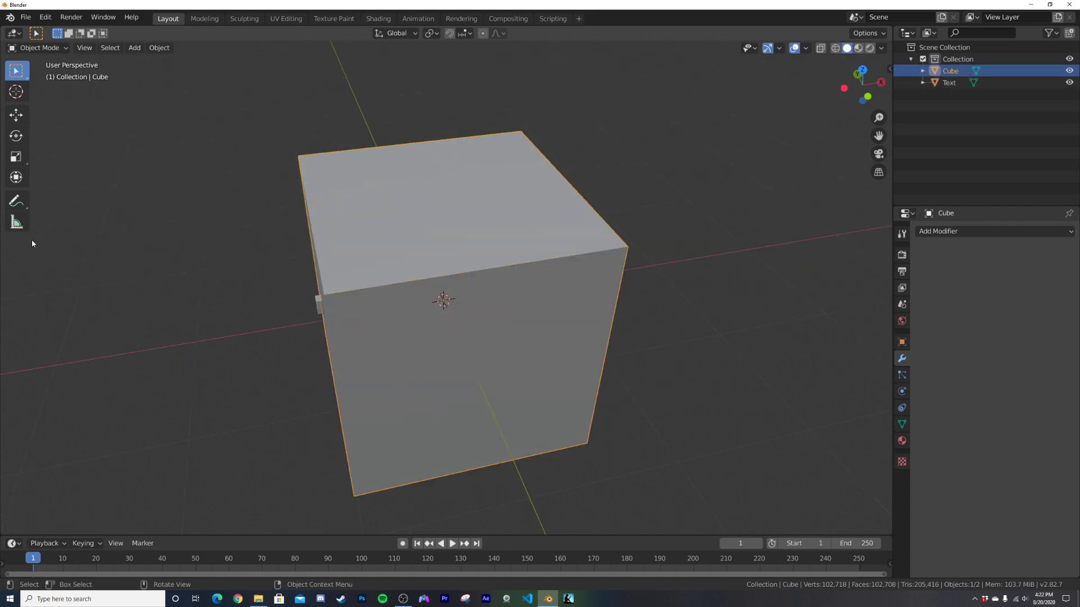
click(15, 157)
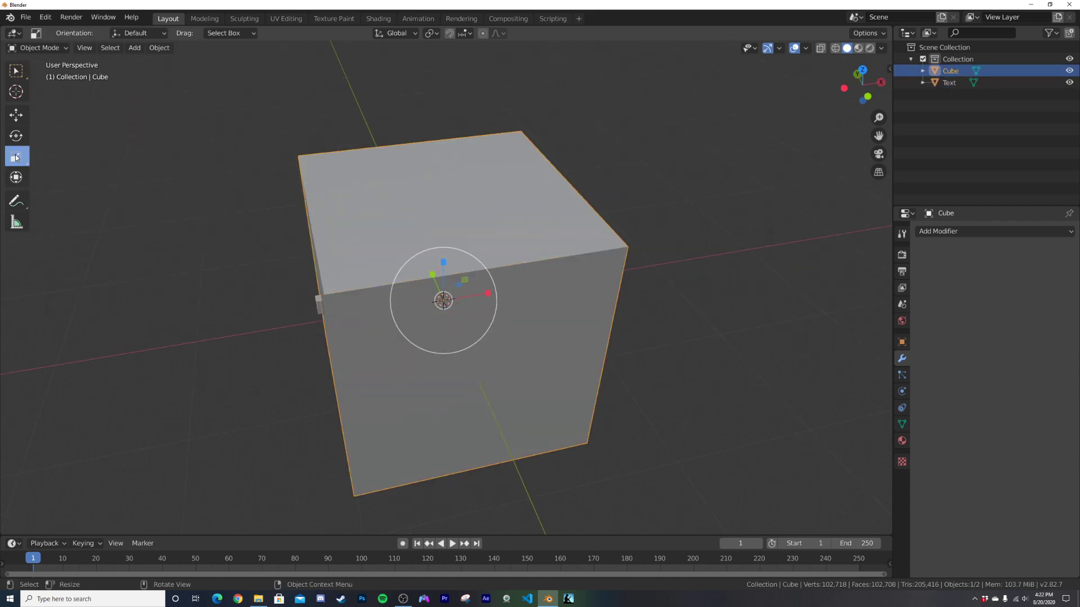
key(s)
click(504, 294)
middle_drag(504, 295, 457, 271)
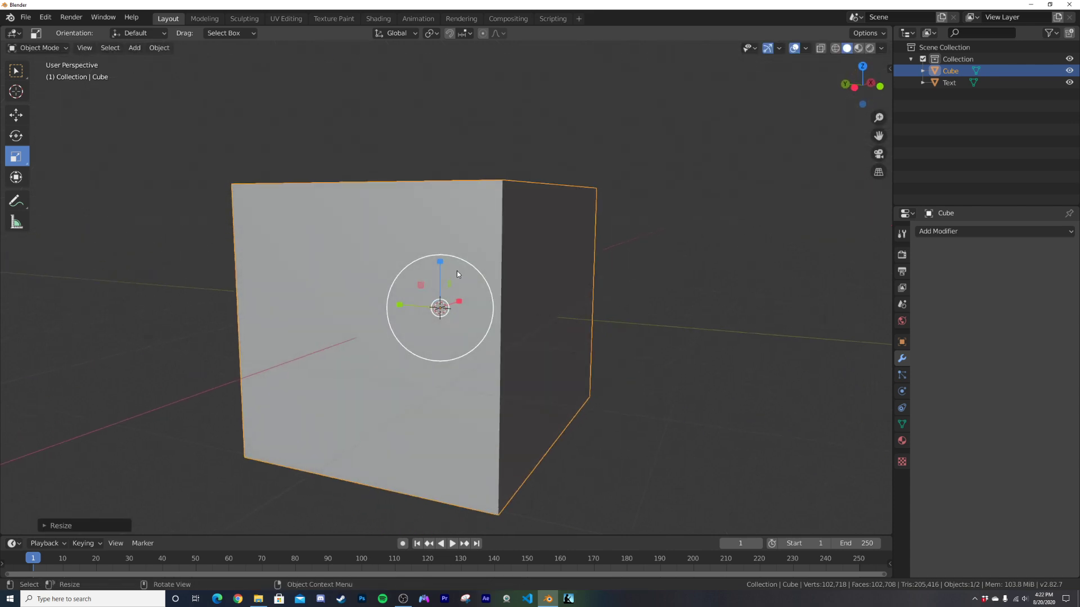
drag(441, 264, 461, 313)
middle_drag(460, 316, 444, 312)
key(s)
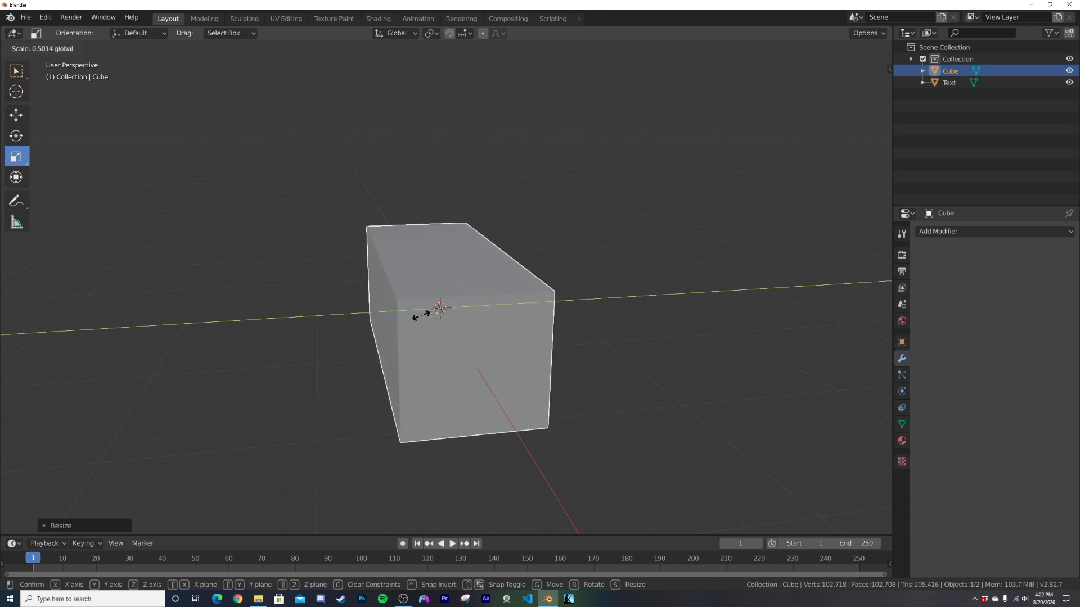
click(423, 317)
Refine the block's fit so the letters stand out slightly from its front face.
middle_drag(496, 353, 703, 253)
click(1018, 84)
middle_drag(563, 315, 514, 297)
click(15, 115)
drag(497, 301, 441, 315)
middle_drag(440, 311, 539, 282)
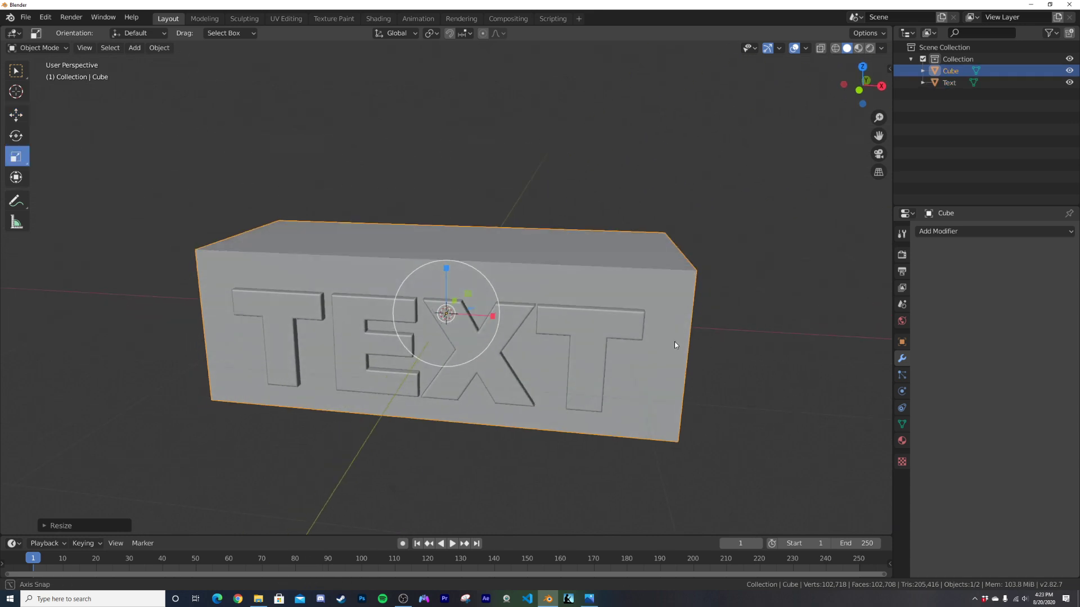
middle_drag(674, 342, 551, 341)
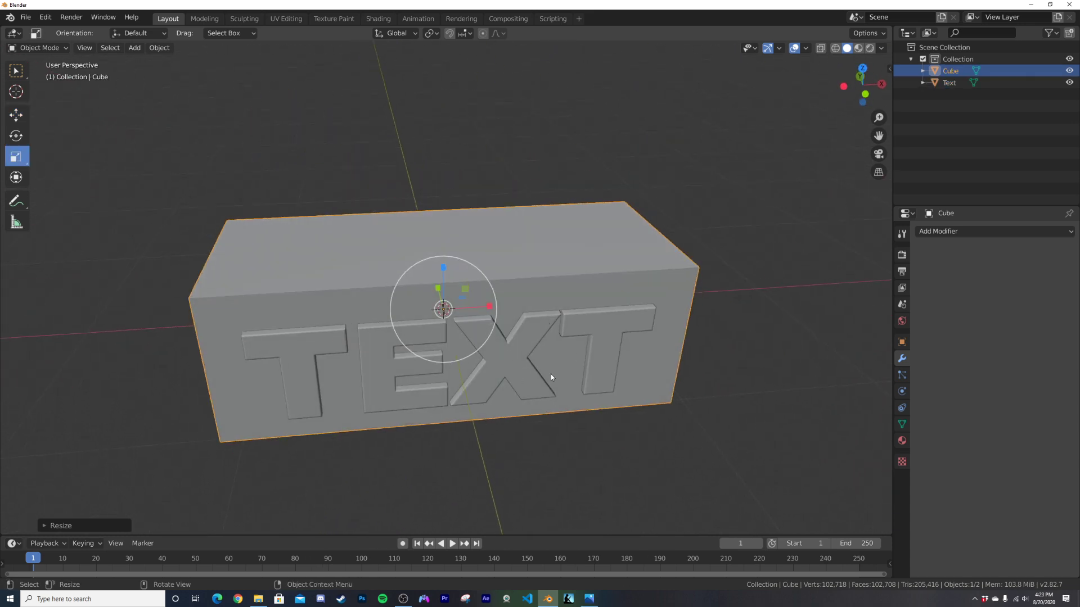
click(519, 376)
middle_drag(519, 376, 561, 361)
click(767, 285)
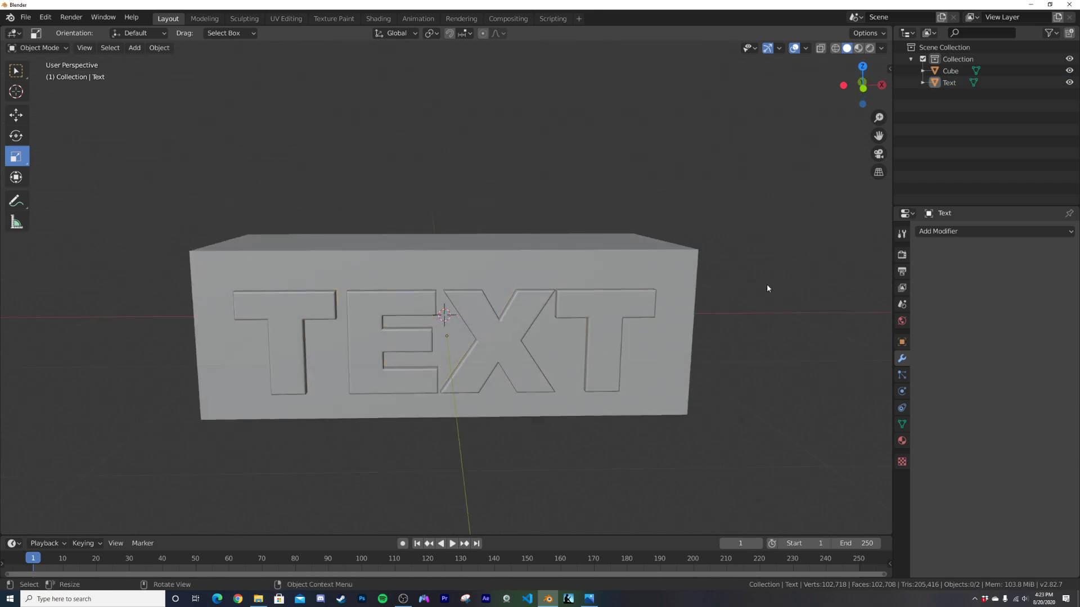
click(643, 278)
key(Tab)
right_click(641, 266)
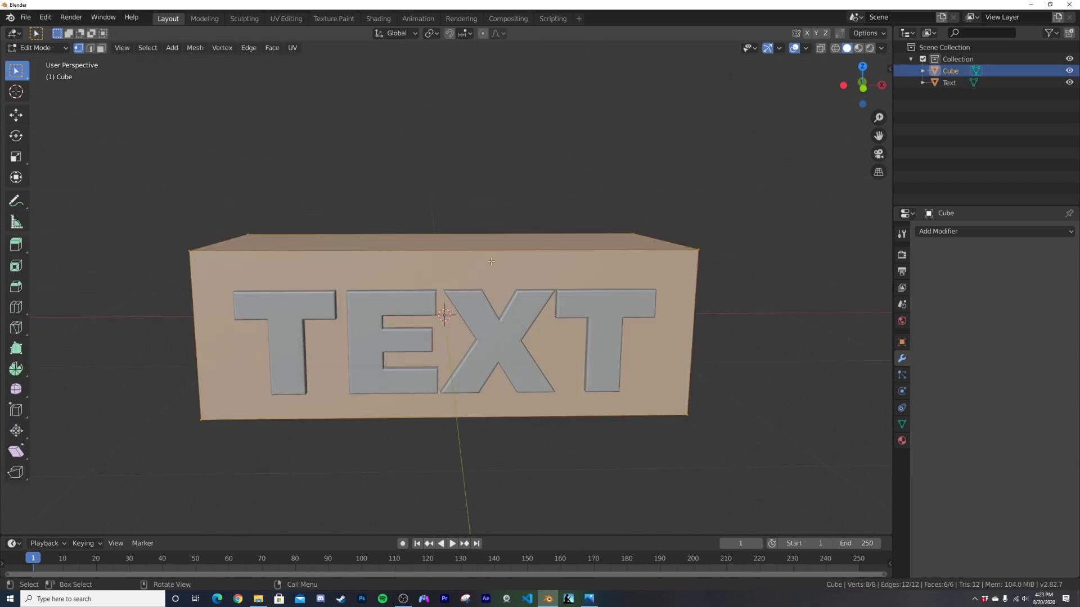
key(Tab)
Apply the object transforms of the block and the text together, and deselect both.
shift+click(359, 340)
key(ctrl+a)
click(510, 315)
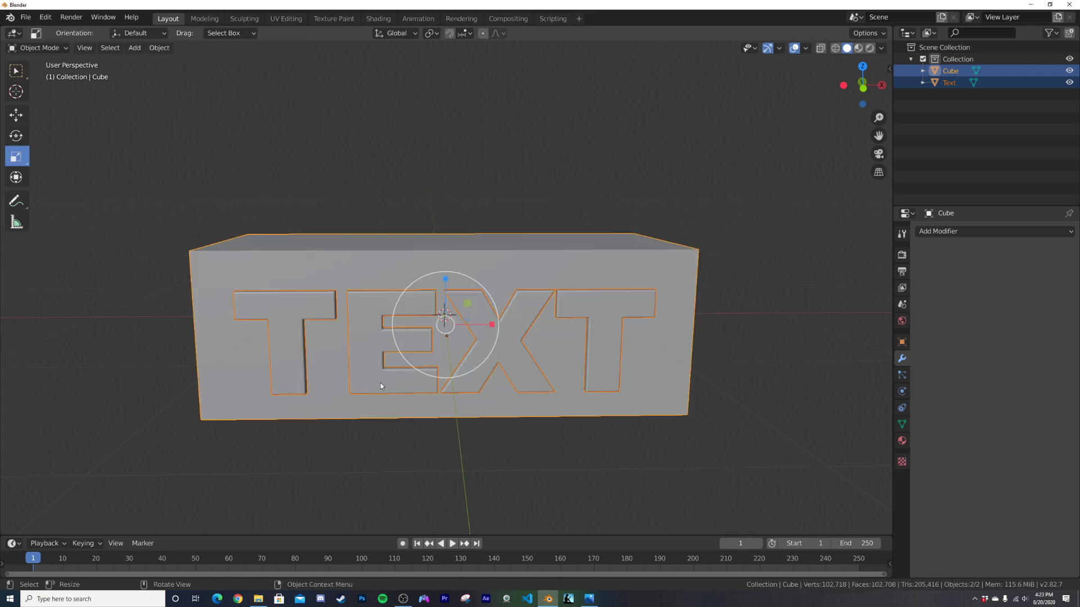
click(376, 450)
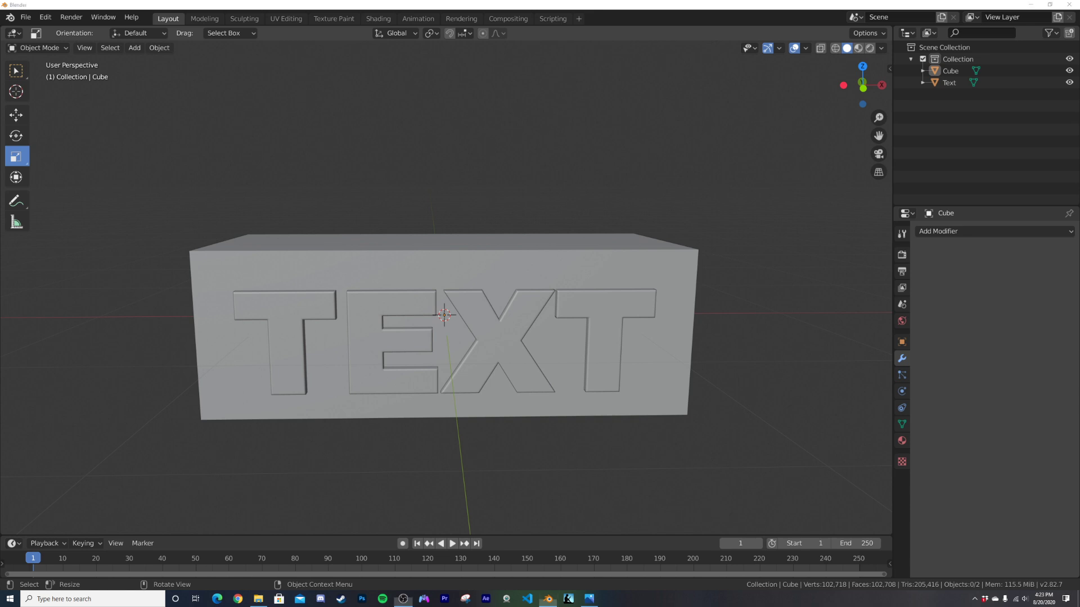
Subdivide the whole block with 30 cuts in Edit Mode and return to Object Mode.
middle_drag(624, 354, 652, 359)
click(598, 265)
key(Tab)
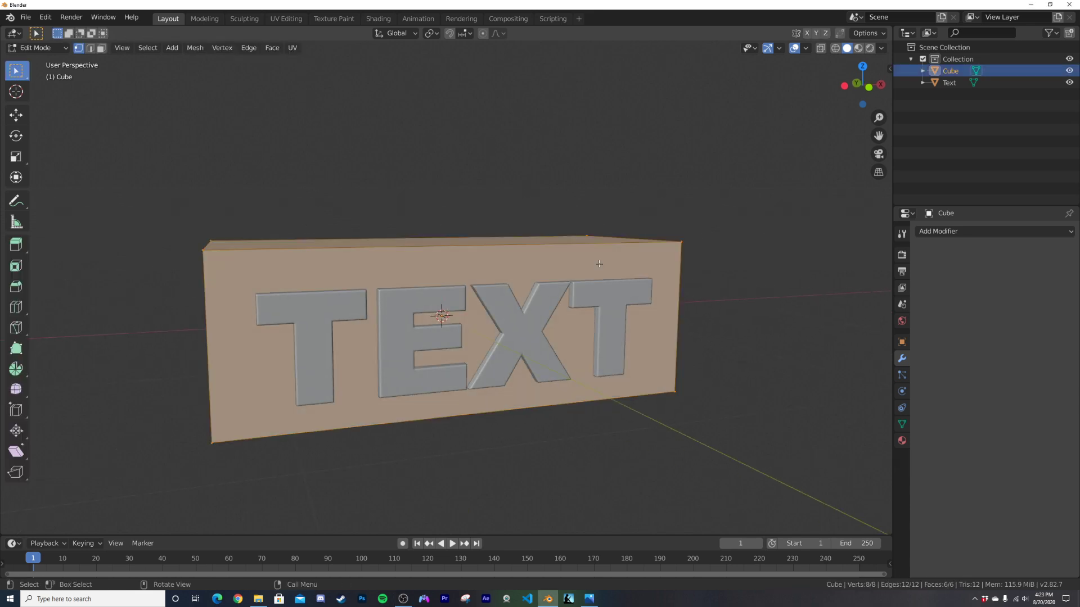
right_click(599, 263)
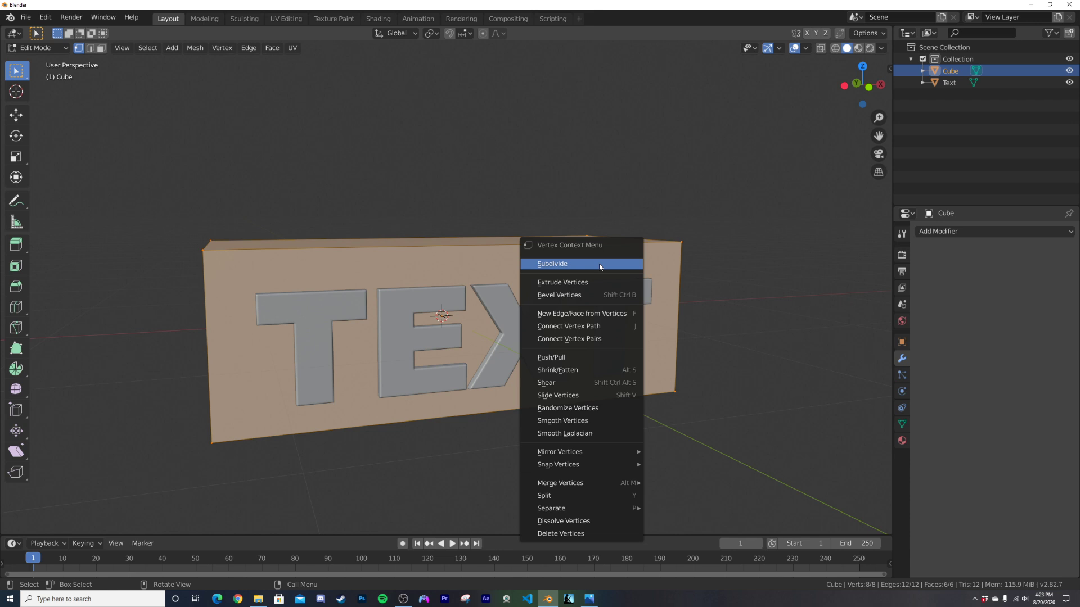
click(599, 264)
click(66, 525)
click(159, 446)
text(30)
key(Return)
key(Tab)
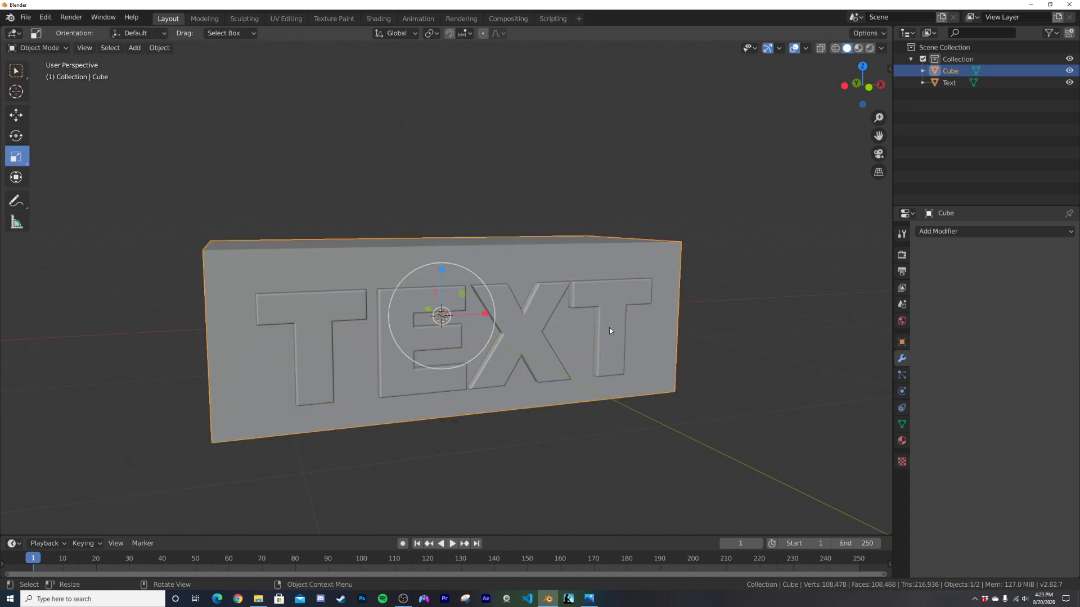
Subdivide the block's entire mesh once more with a single cut and return to Object Mode.
middle_drag(603, 323, 645, 316)
key(Tab)
right_click(610, 258)
click(563, 256)
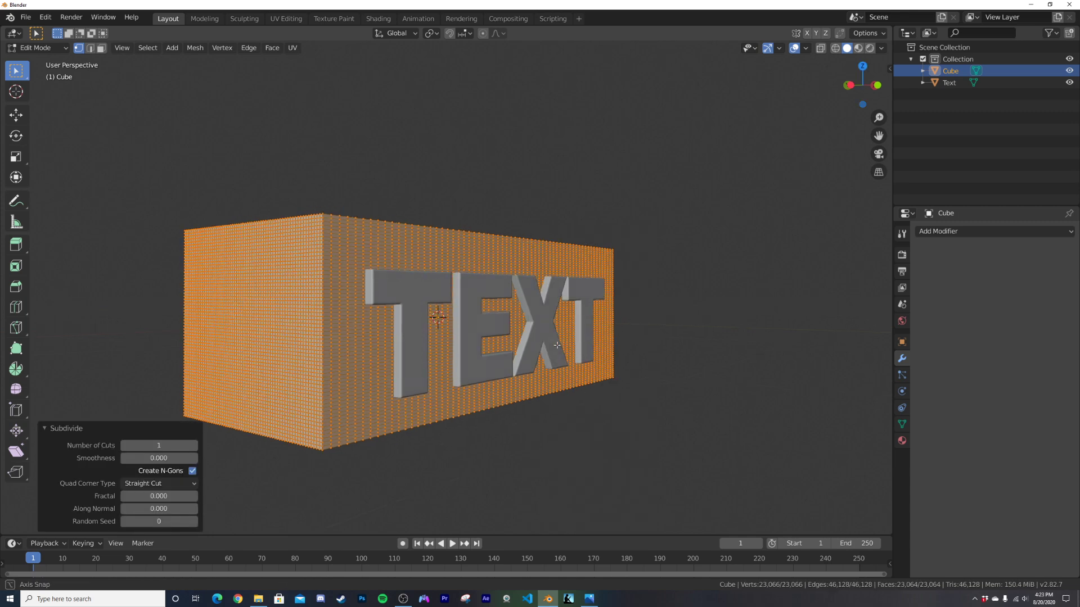
middle_drag(610, 258, 444, 317)
key(Tab)
Add a Bevel modifier to the block and limit it by angle.
click(949, 231)
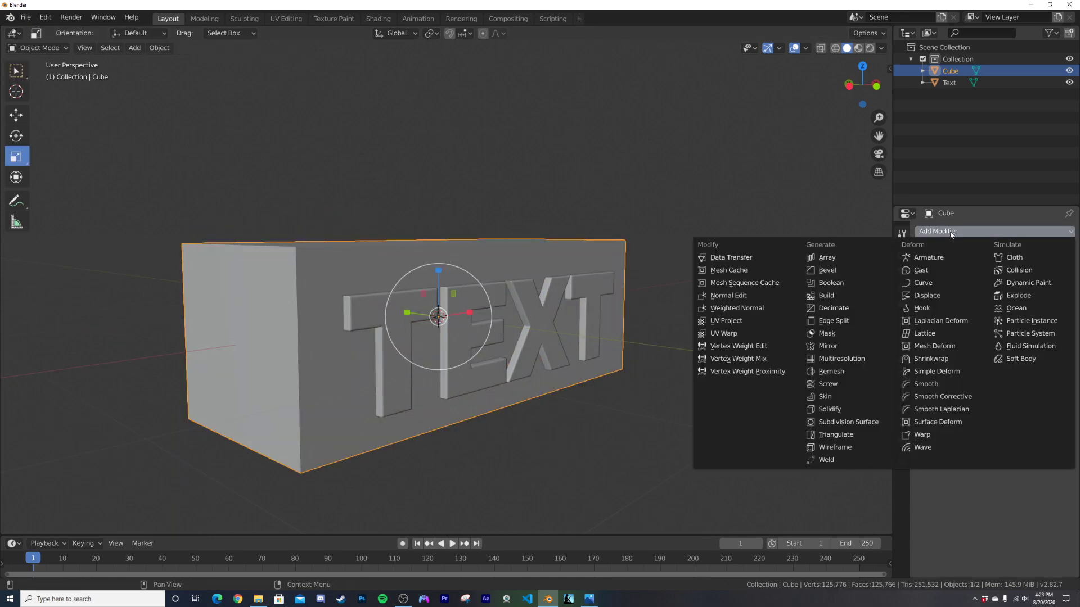
click(860, 273)
middle_drag(613, 301, 581, 326)
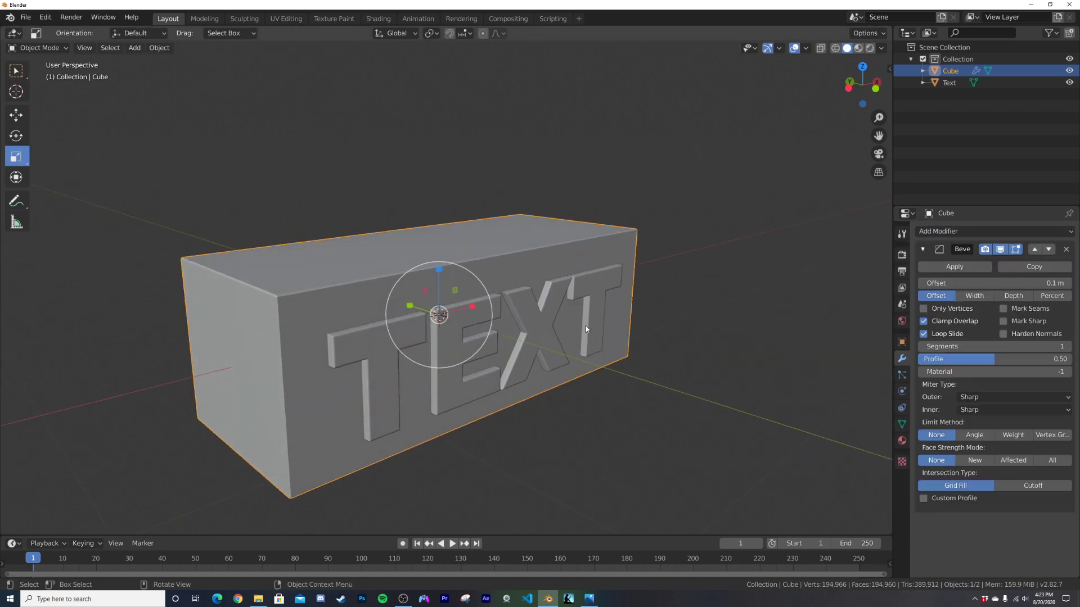
scroll(582, 326, up, 5)
click(973, 436)
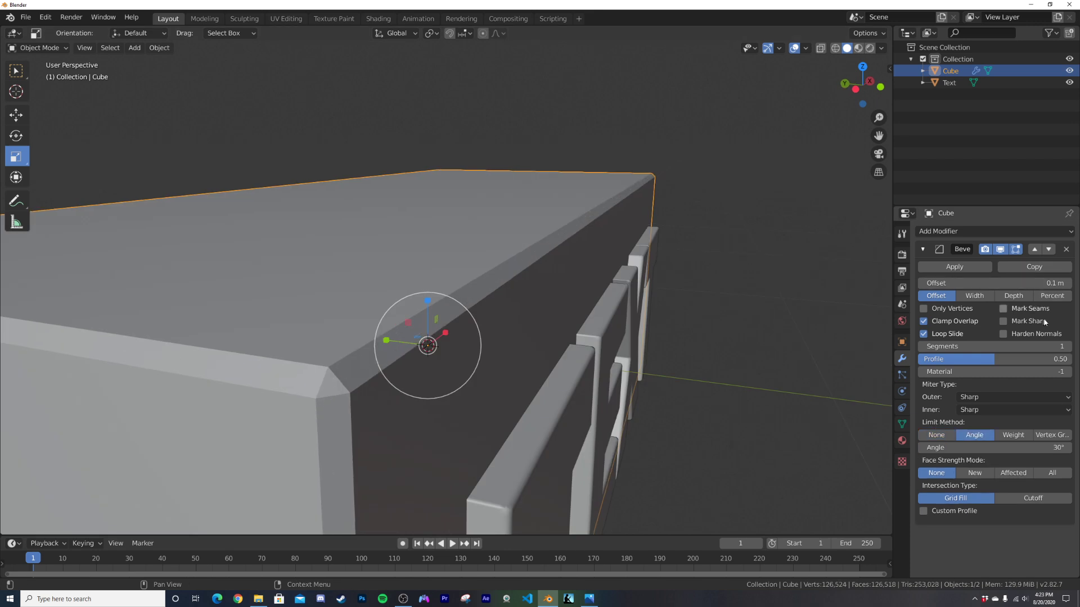
Set the block's Bevel modifier to 8 segments with an offset of 0.007 m.
drag(1067, 349, 1067, 348)
drag(1001, 283, 956, 283)
drag(992, 283, 979, 283)
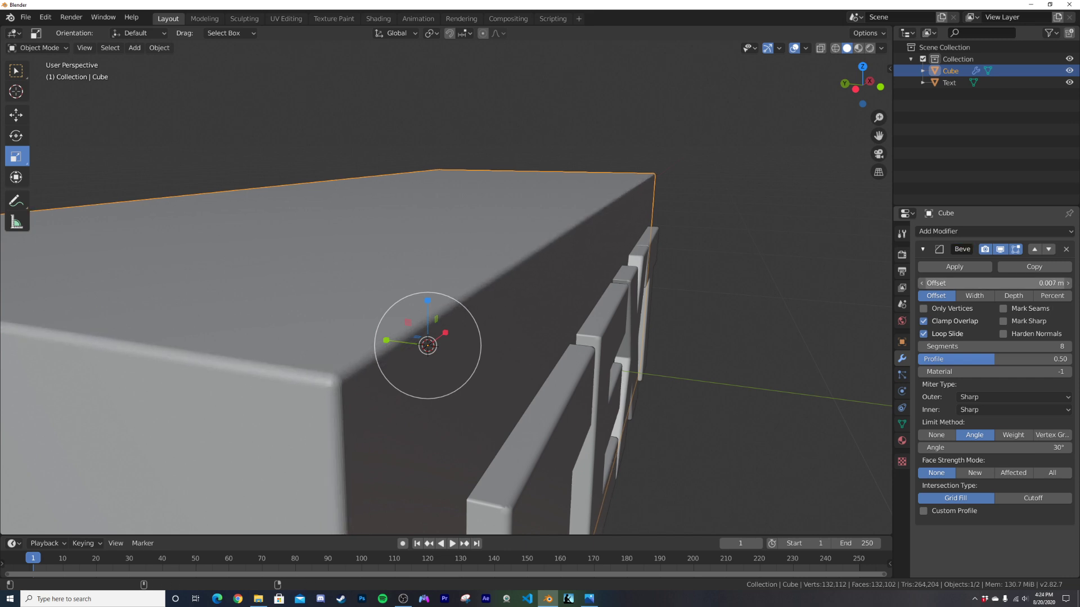
right_click(551, 197)
scroll(701, 303, down, 5)
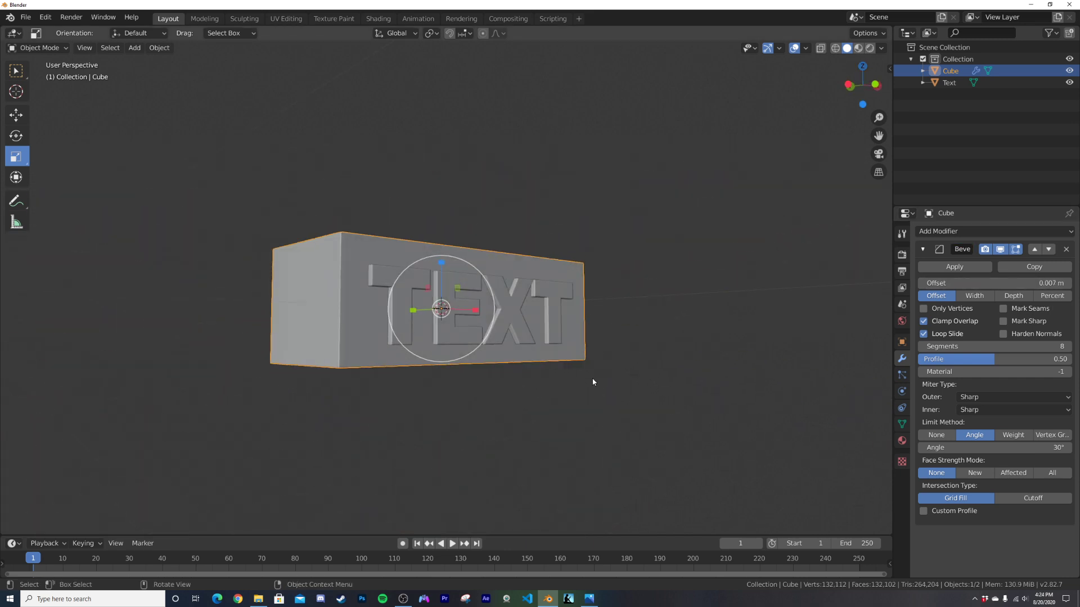
Examine the bevelled block and the protruding letters from several angles.
click(487, 381)
scroll(488, 383, up, 6)
middle_drag(488, 382, 508, 374)
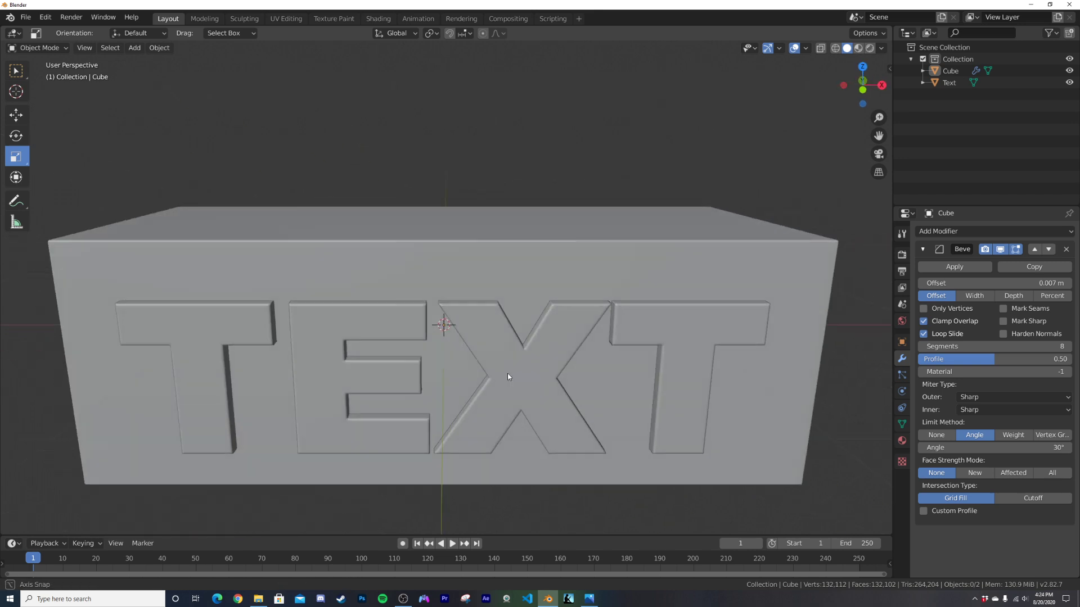
key(shift+a)
key(Escape)
middle_drag(392, 372, 477, 332)
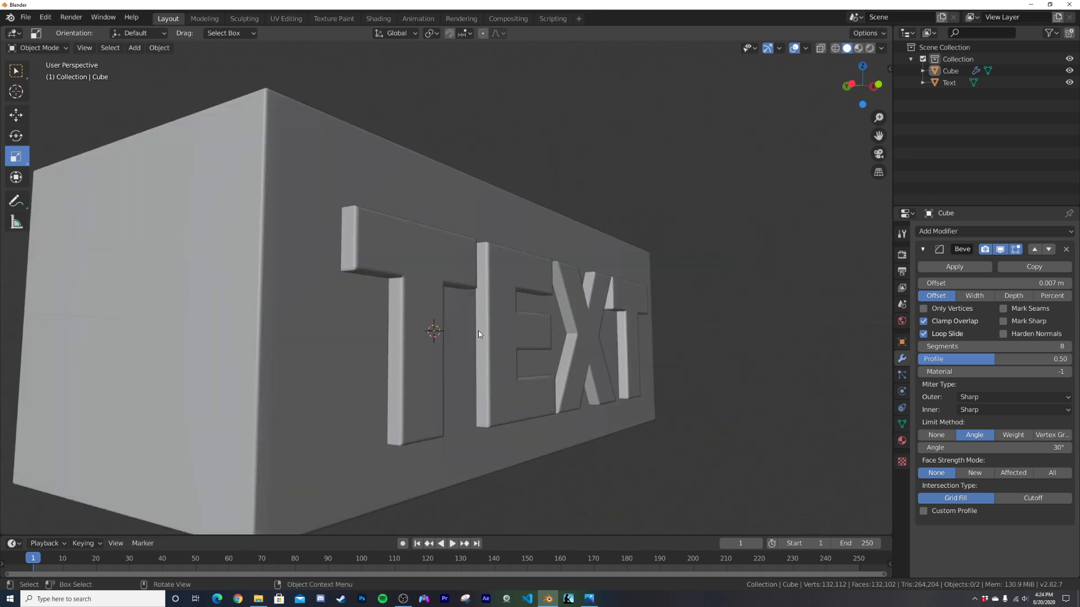
click(504, 313)
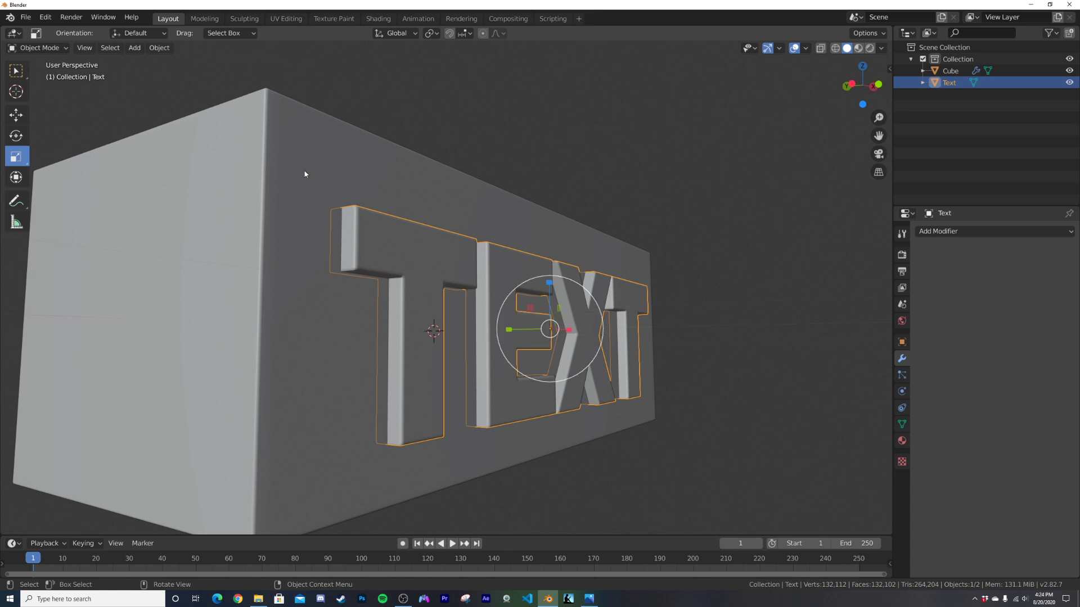
middle_drag(475, 201, 477, 193)
click(468, 152)
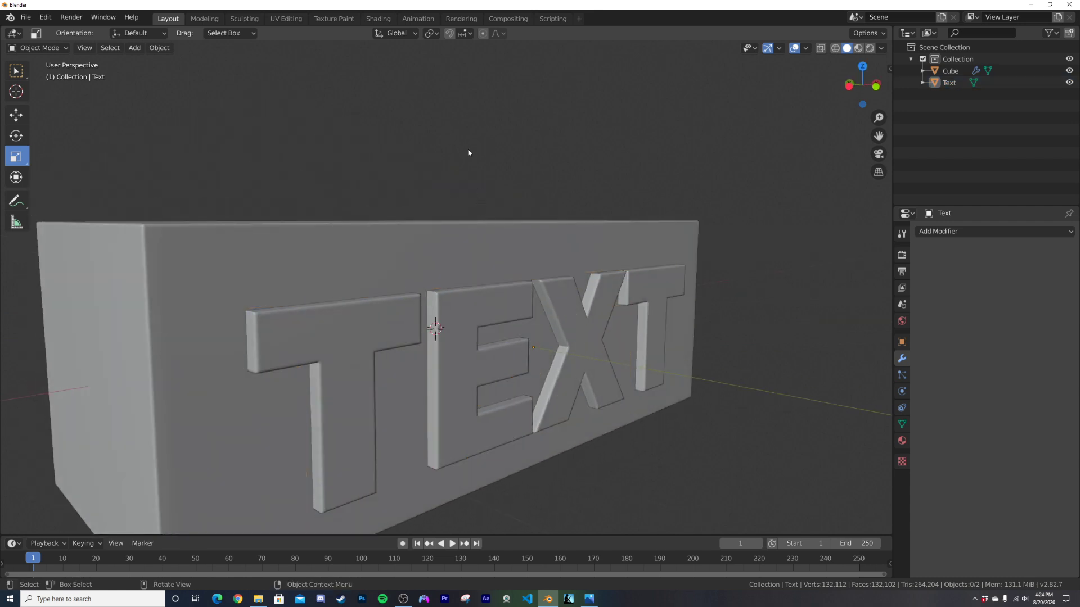
Add a lattice at the scene's origin and scale it uniformly by about 1.077.
key(shift+a)
mouse_move(469, 153)
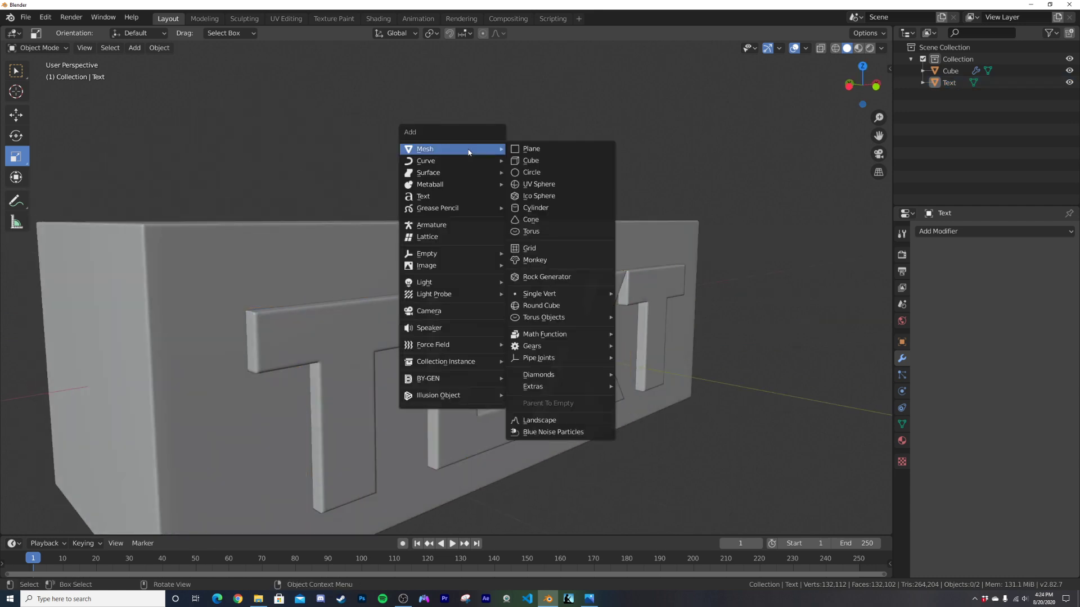
click(424, 237)
middle_drag(553, 275, 599, 336)
key(s)
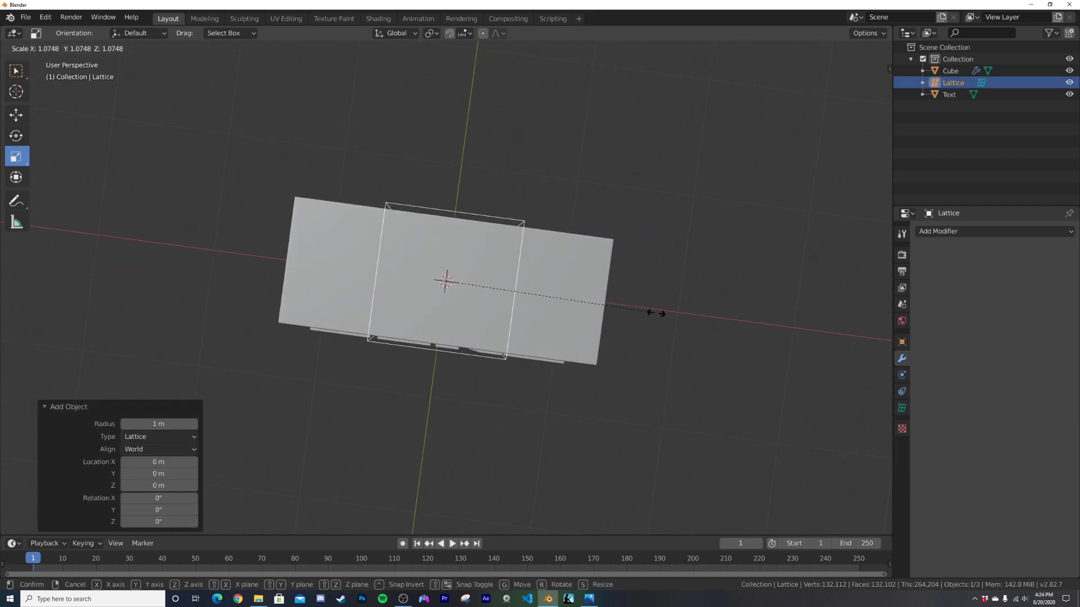
click(647, 314)
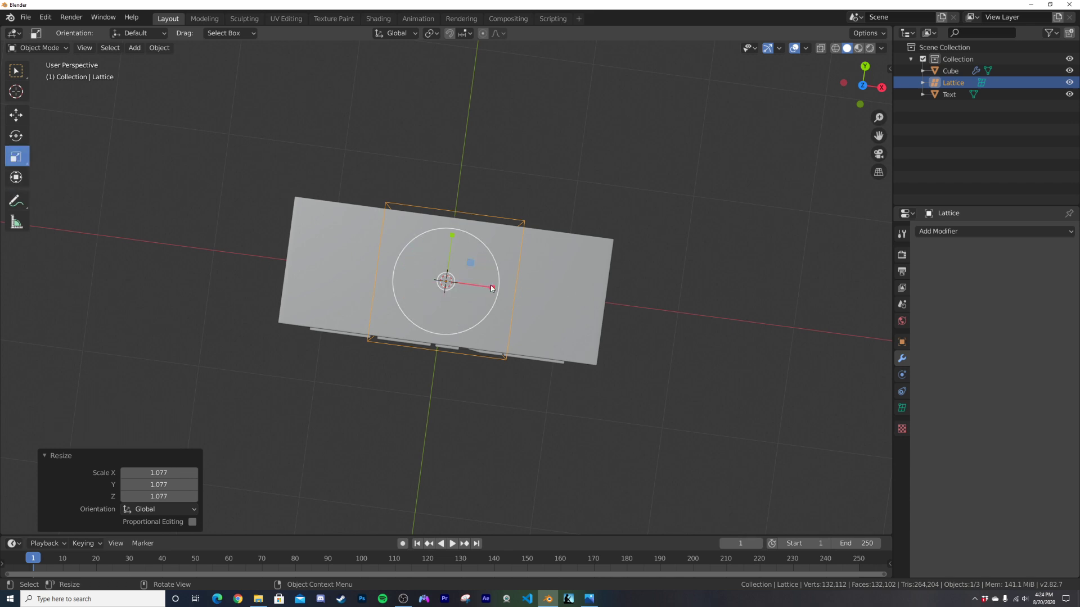
Stretch the lattice along the X axis by about 2.428 to span the block's full length.
key(s)
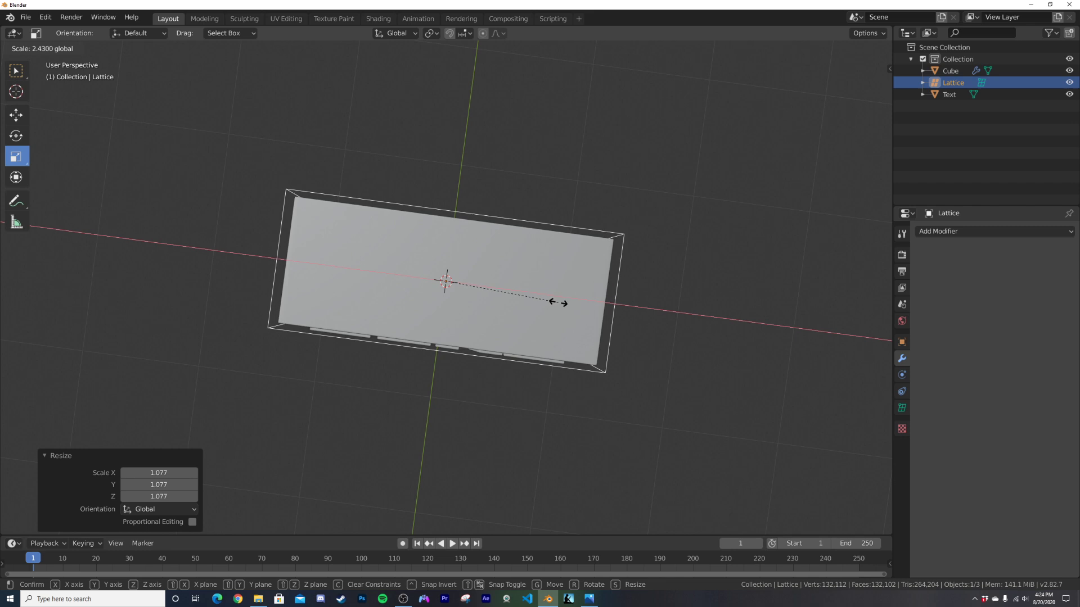
key(x)
click(554, 315)
middle_drag(554, 315, 652, 399)
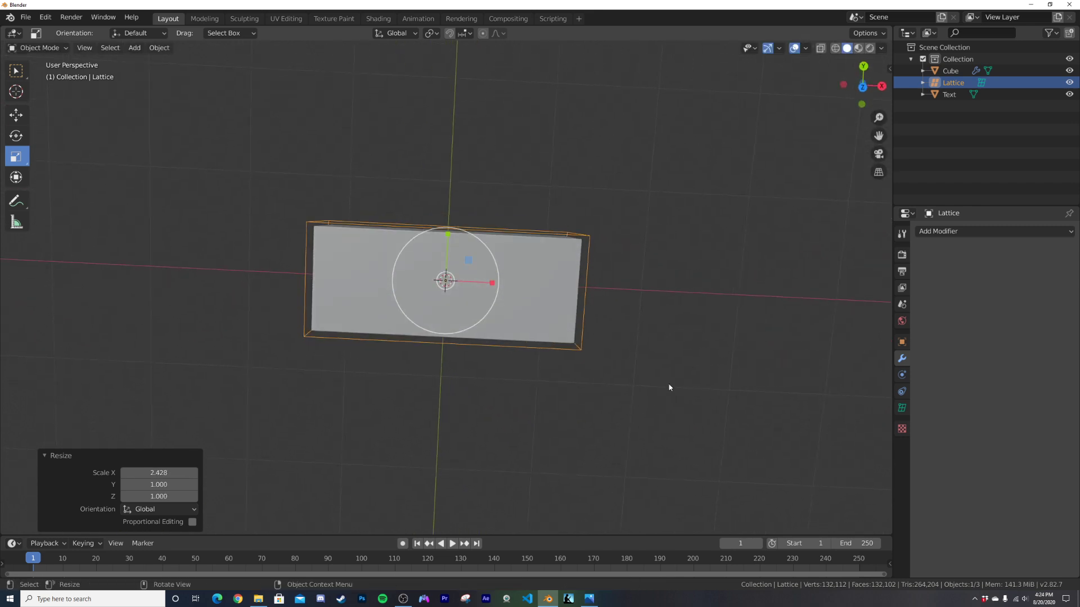
Enlarge the lattice uniformly in top view by about 1.02 and 1.036 to leave clearance around the block and letters.
click(703, 258)
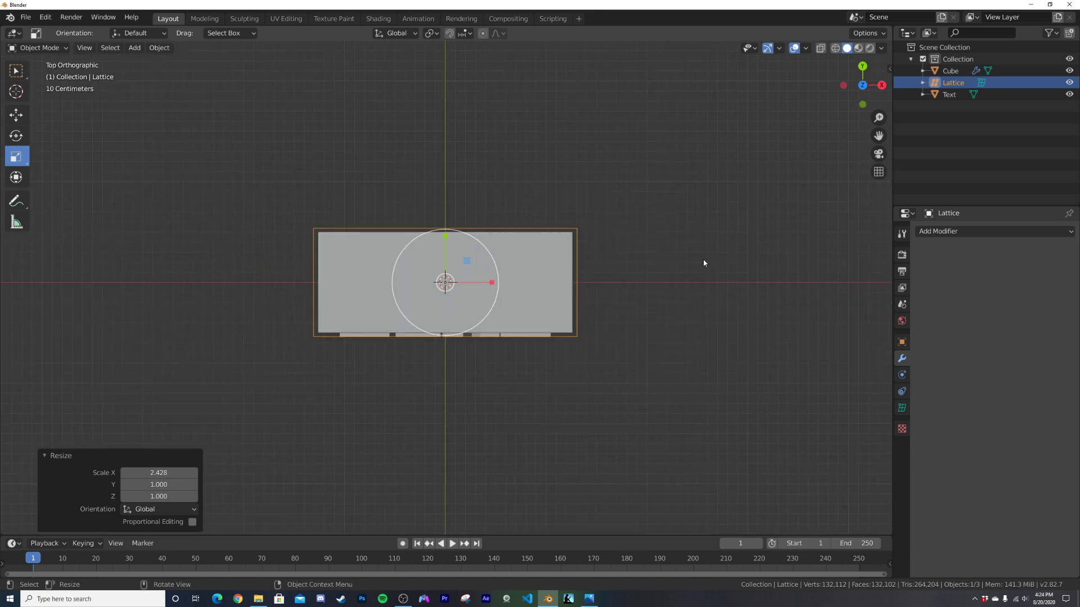
key(s)
click(723, 257)
key(s)
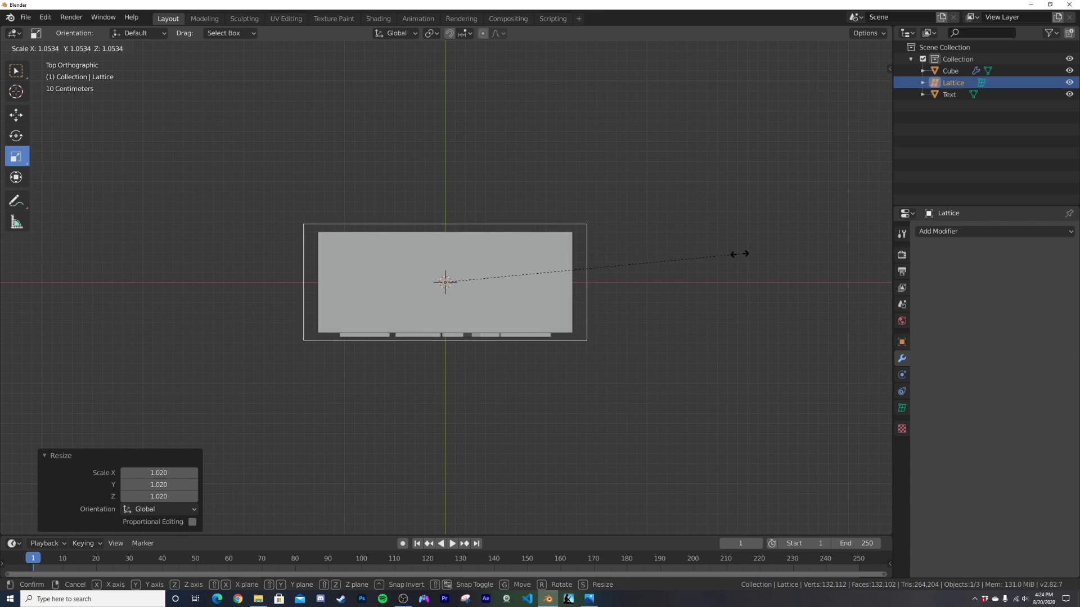
click(735, 255)
middle_drag(735, 254, 338, 398)
scroll(521, 436, up, 2)
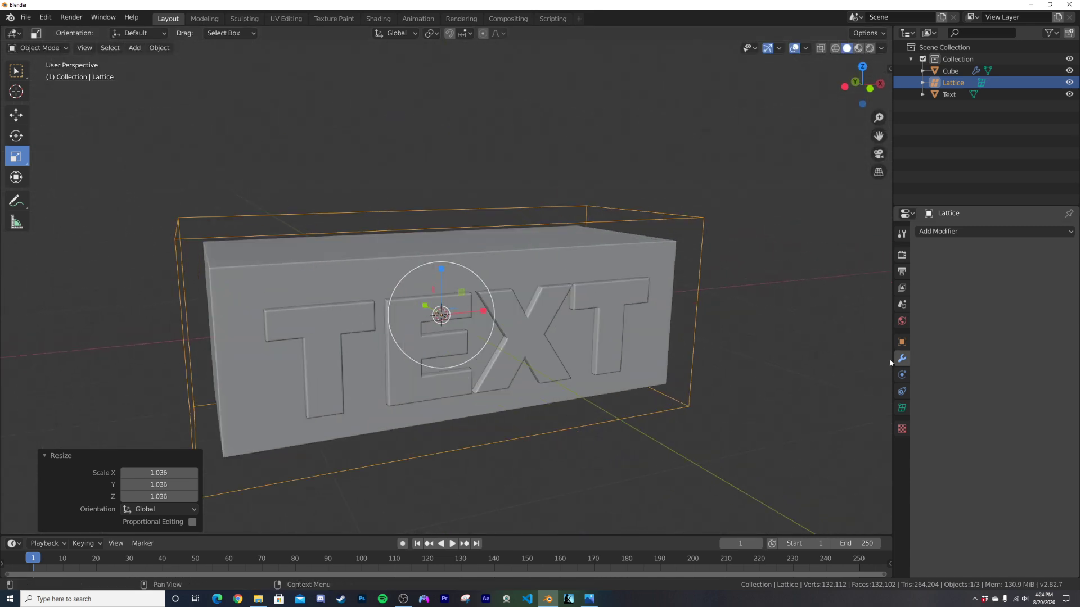
Set the lattice's U, V and W resolution to 48 each.
click(902, 408)
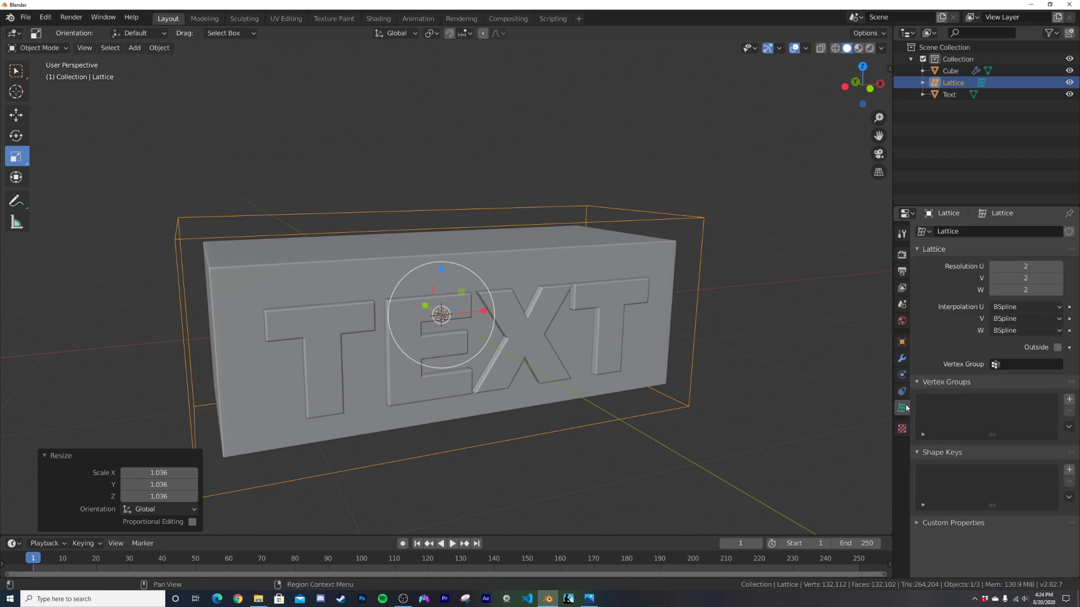
text(48)
key(Return)
click(1024, 276)
text(48)
key(Return)
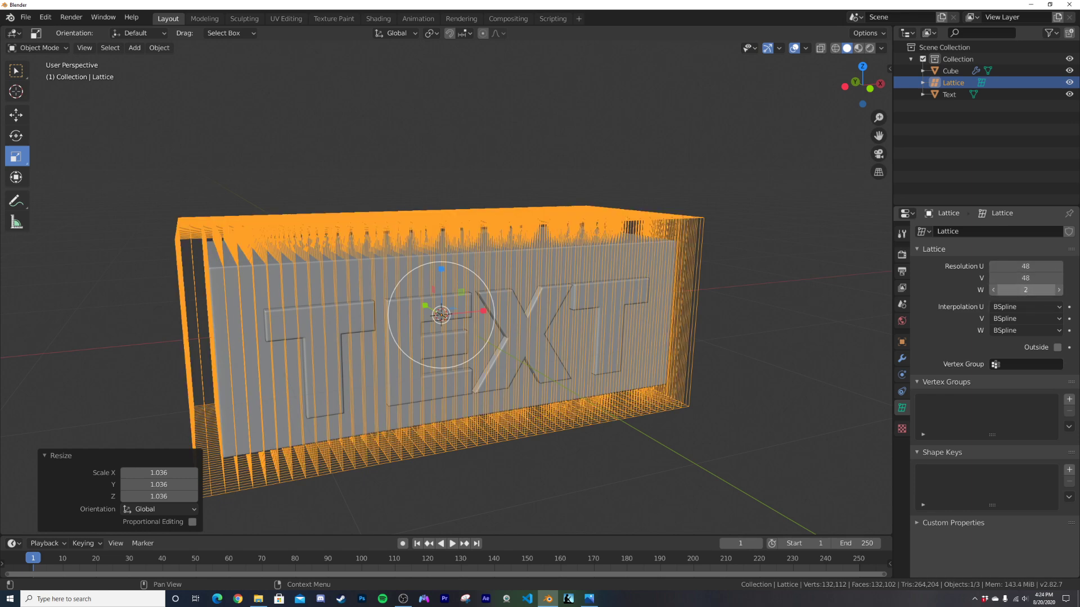
click(1023, 289)
text(48)
key(Return)
Deselect the lattice, inspect its grid around the block, and hide the viewport overlays to view the model alone.
click(744, 316)
middle_drag(745, 316, 528, 366)
middle_drag(349, 317, 313, 309)
scroll(312, 309, up, 6)
scroll(312, 309, down, 8)
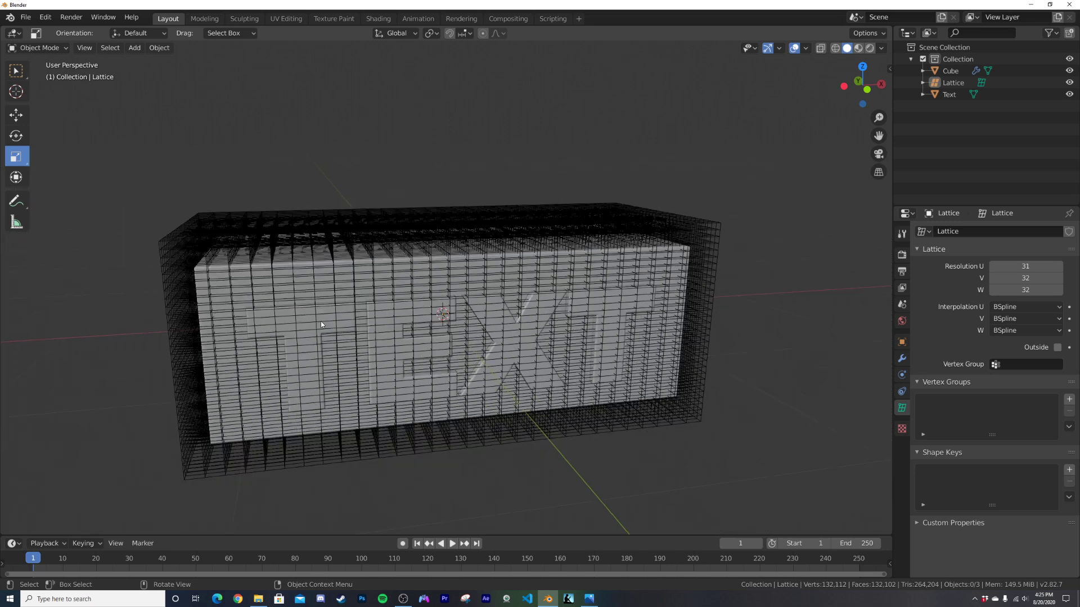
click(795, 48)
click(794, 49)
click(794, 48)
middle_drag(579, 332, 527, 388)
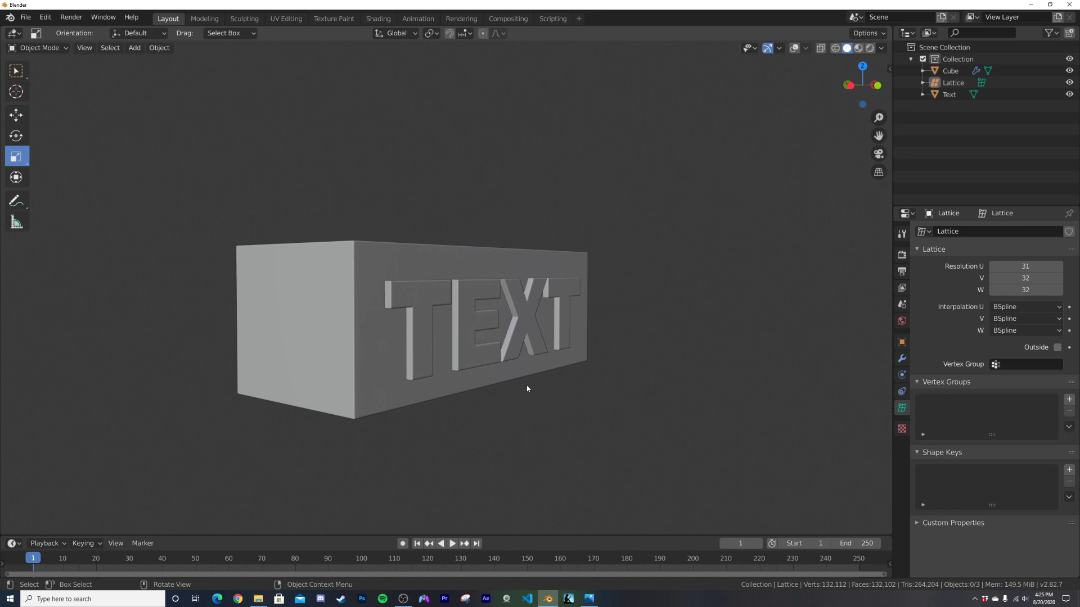
Turn the viewport overlays back on and give the block a Lattice modifier that uses the lattice as its object.
click(794, 49)
middle_drag(713, 258, 608, 247)
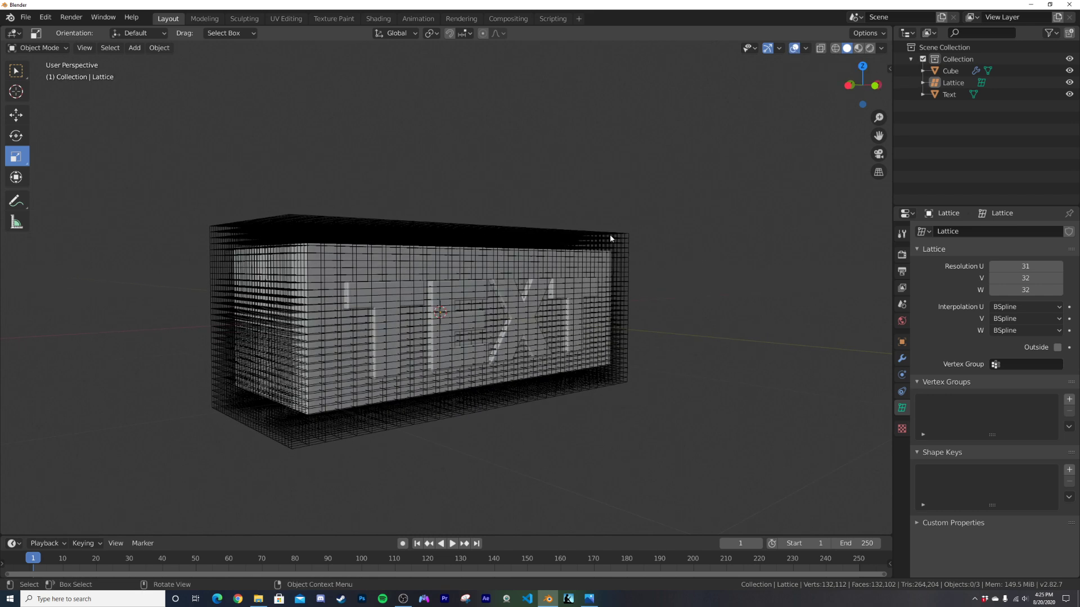
click(585, 274)
click(585, 273)
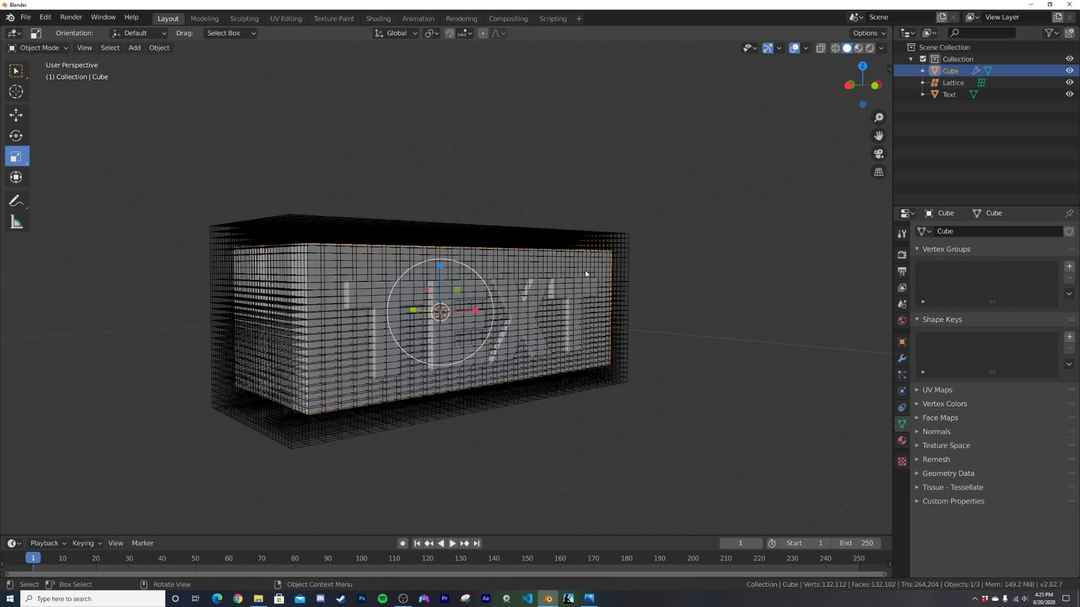
middle_drag(661, 315, 646, 315)
scroll(516, 324, up, 2)
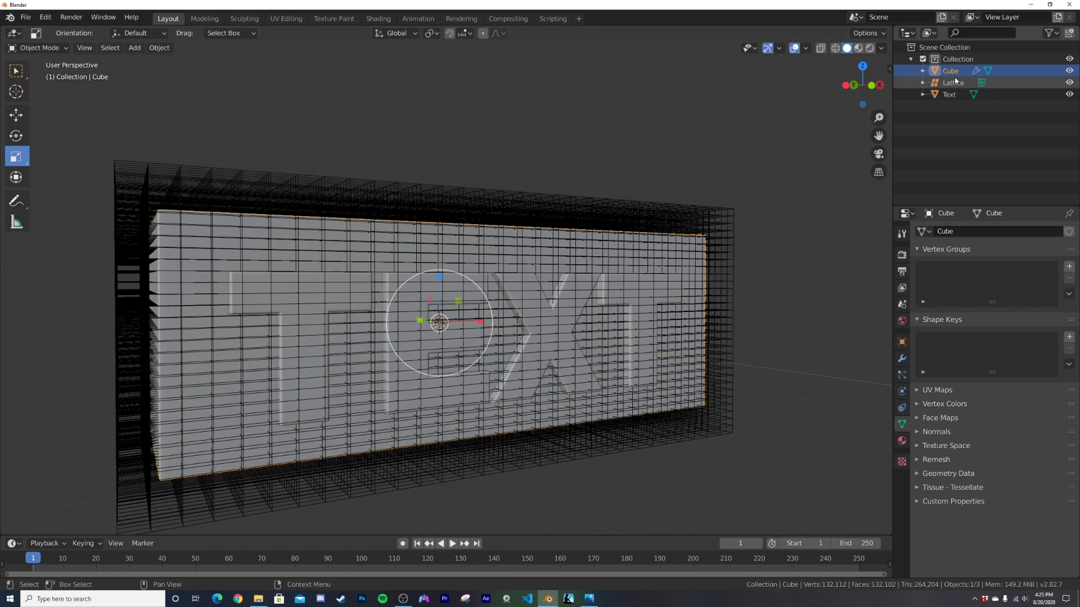
click(901, 358)
click(937, 241)
click(937, 234)
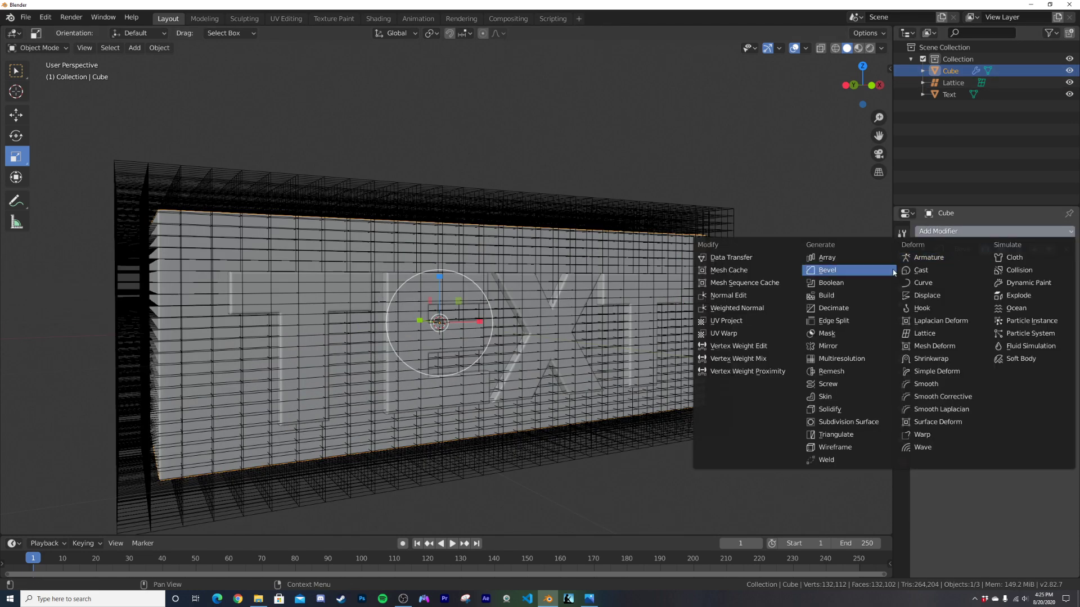
click(938, 335)
click(966, 316)
click(943, 333)
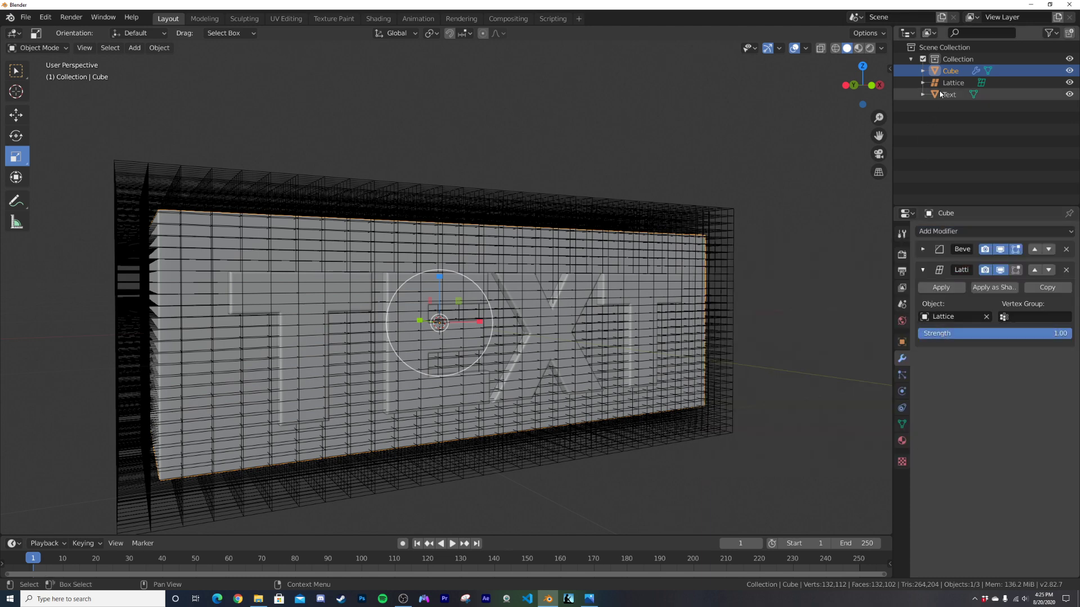
Add a Lattice modifier to the text letters with the lattice as its object.
click(950, 96)
click(940, 231)
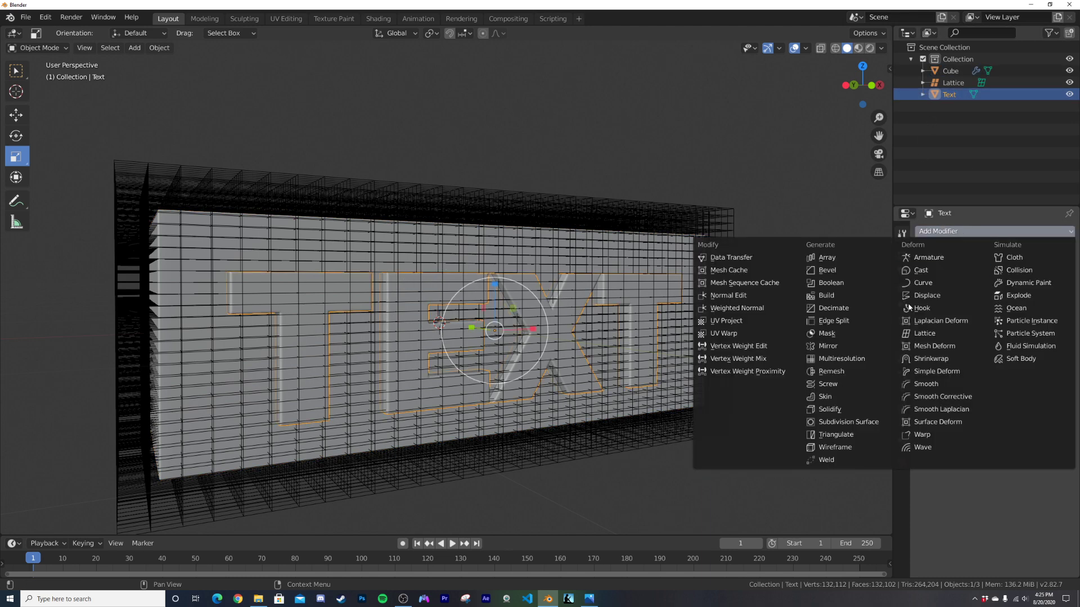
click(934, 333)
click(949, 297)
click(938, 312)
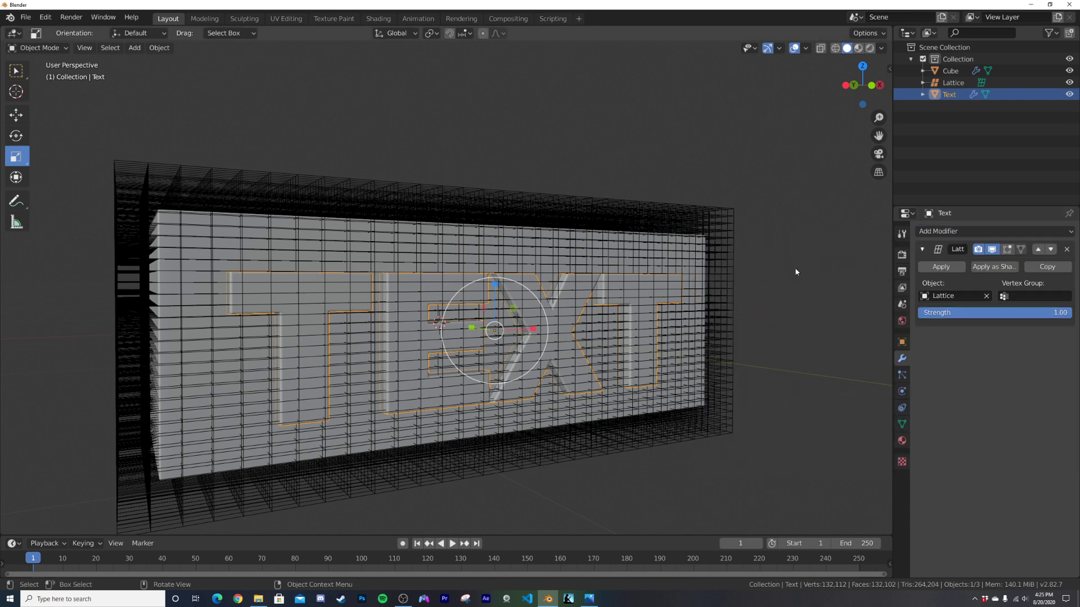
Add a Simple Deform modifier to the lattice and hide the overlays to view the twisted model alone.
click(728, 233)
middle_drag(728, 233, 863, 289)
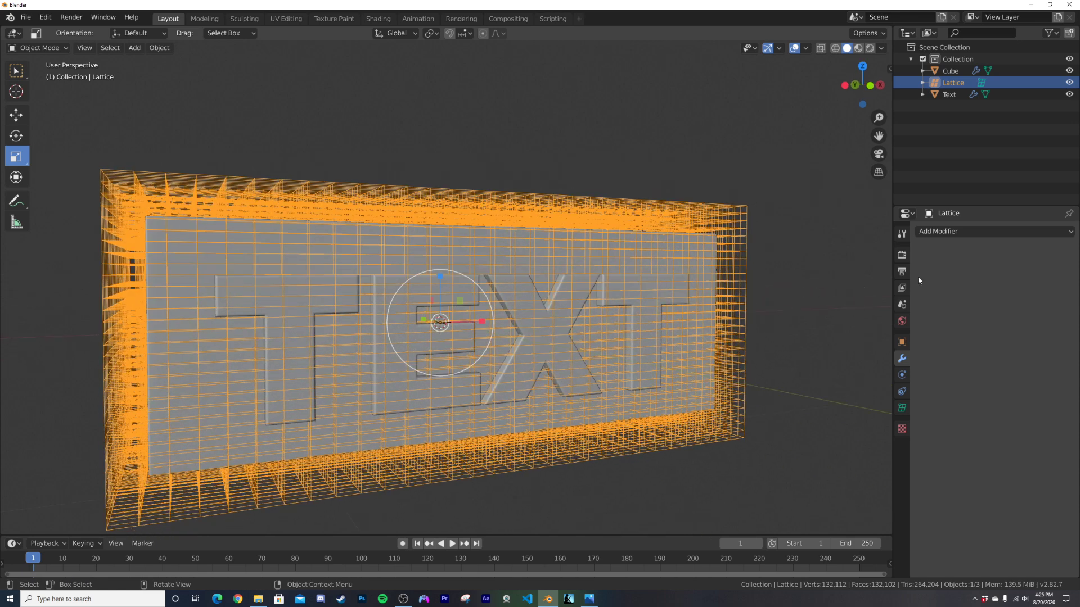
click(959, 230)
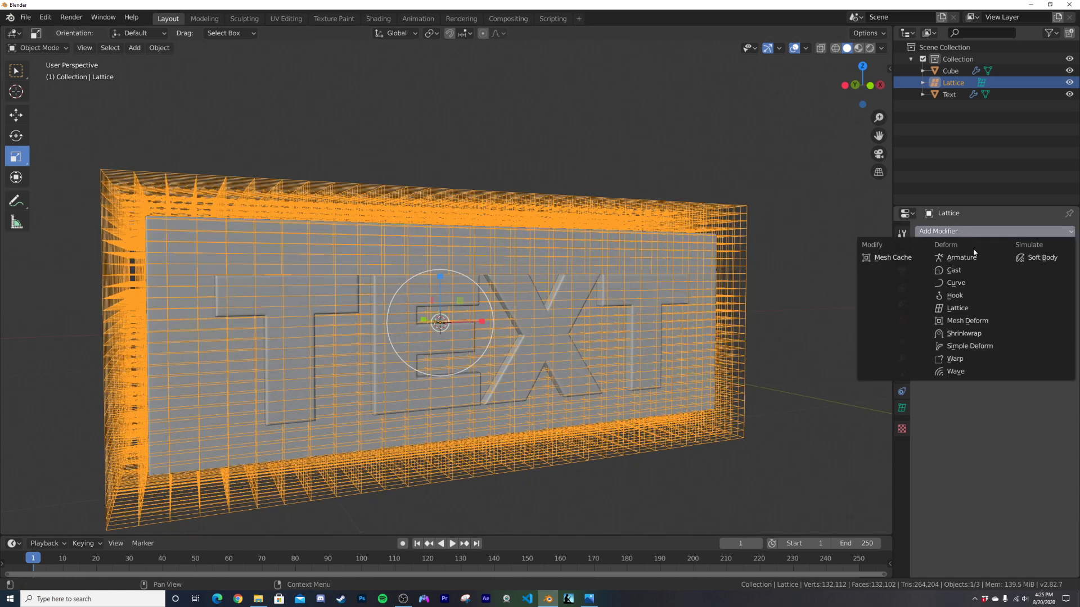
click(970, 346)
click(795, 50)
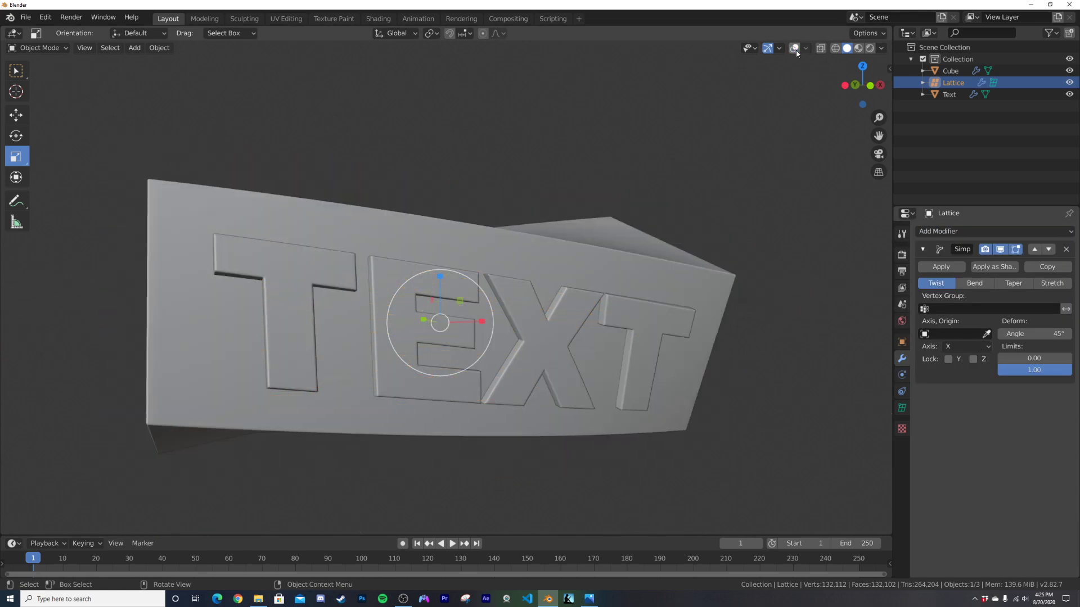
Try a twist angle of -32.3° on the lattice's Simple Deform modifier, undo it, and set the angle to 0°.
mouse_move(1015, 335)
mouse_down()
mouse_move(889, 336)
mouse_move(995, 336)
mouse_up()
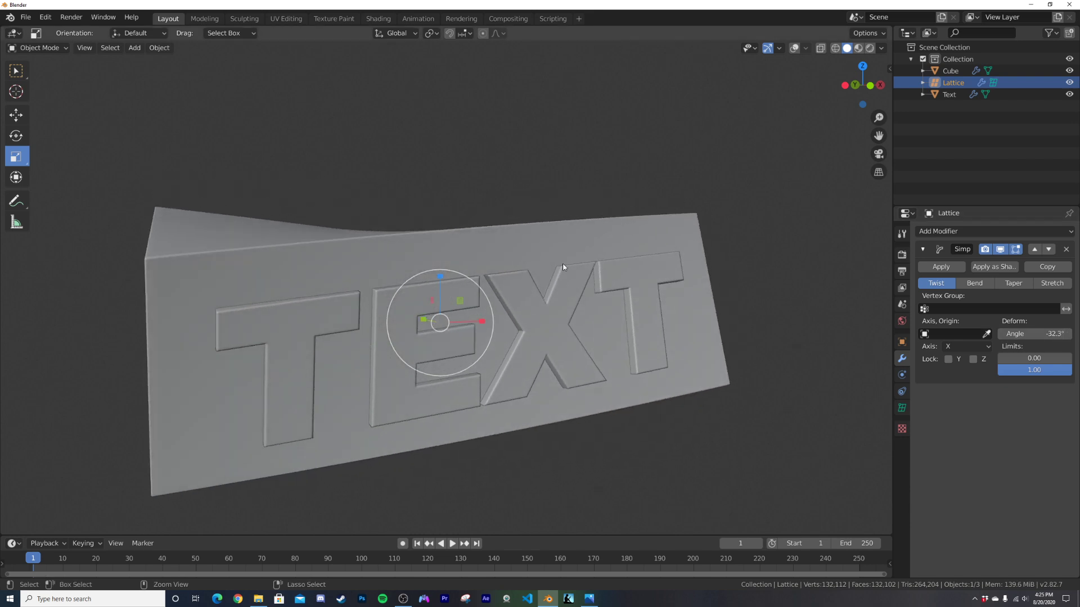
key(ctrl+z)
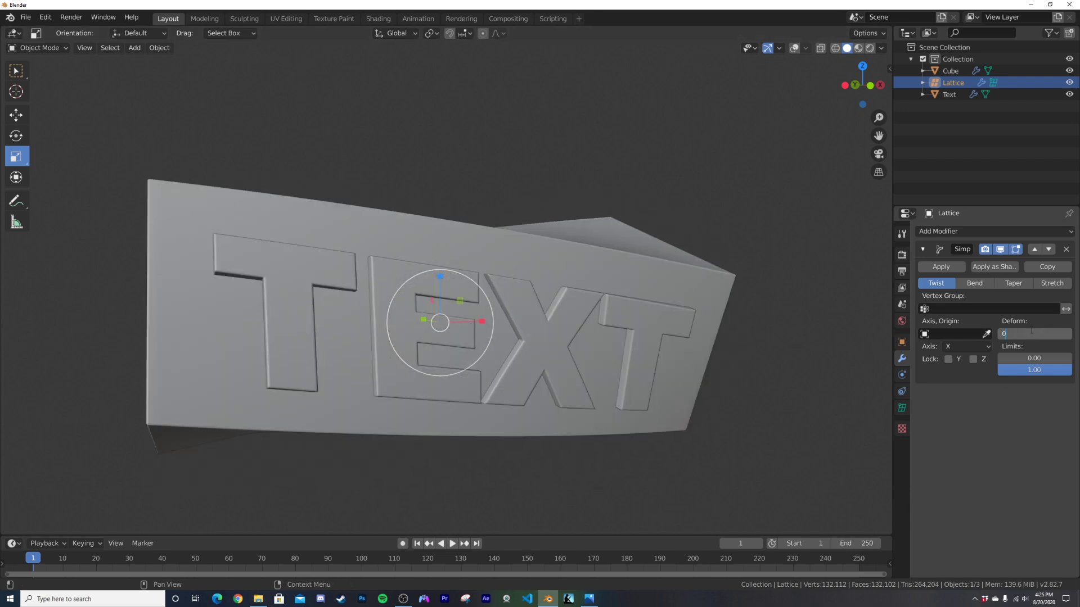
key(Return)
middle_drag(433, 322, 501, 332)
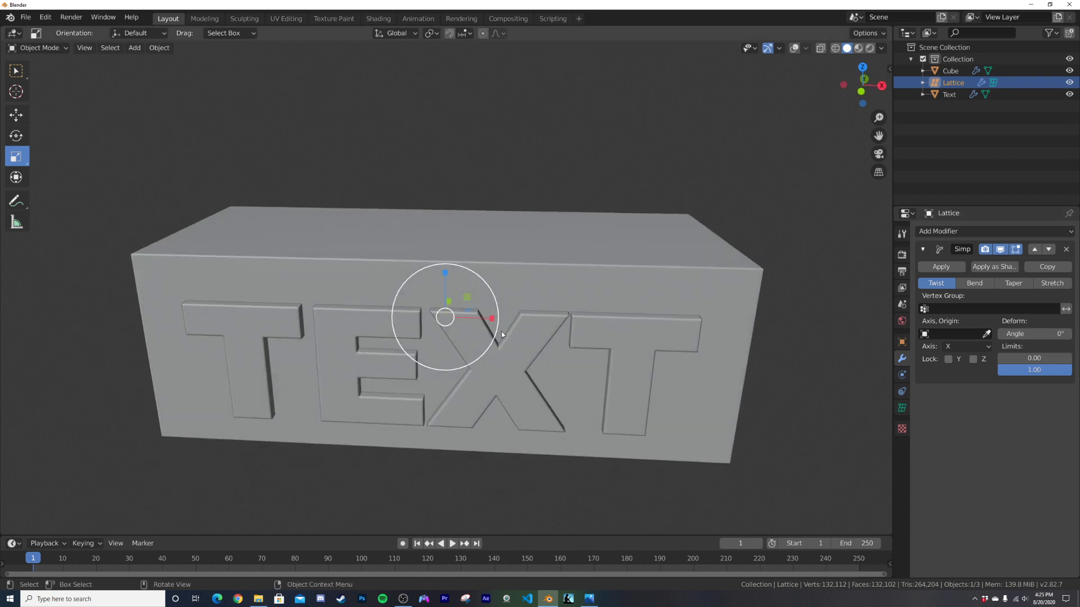
Duplicate the text letters in place.
click(517, 389)
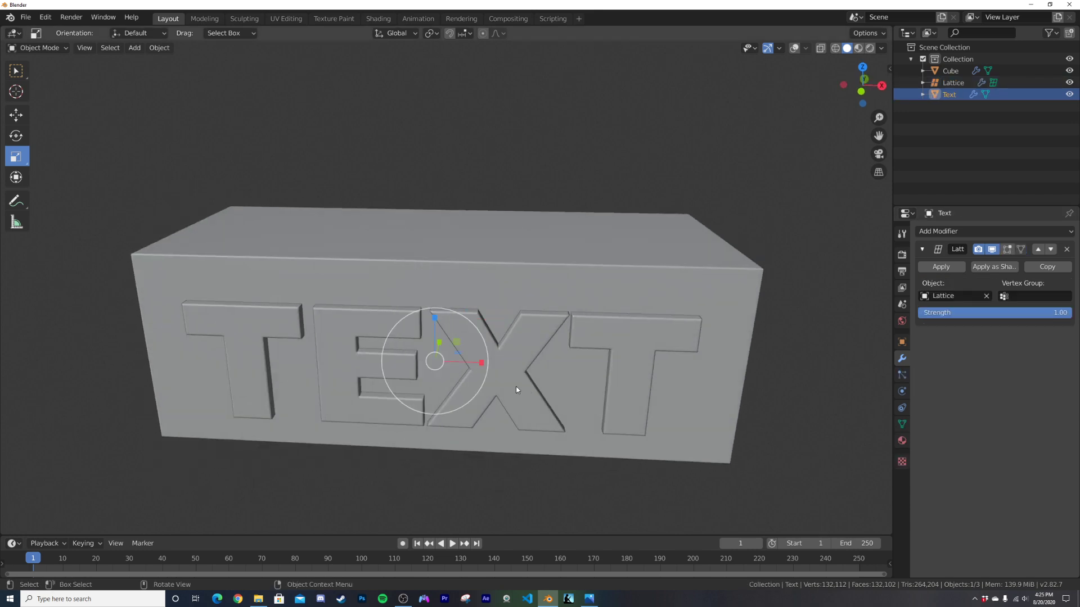
key(shift+d)
key(Escape)
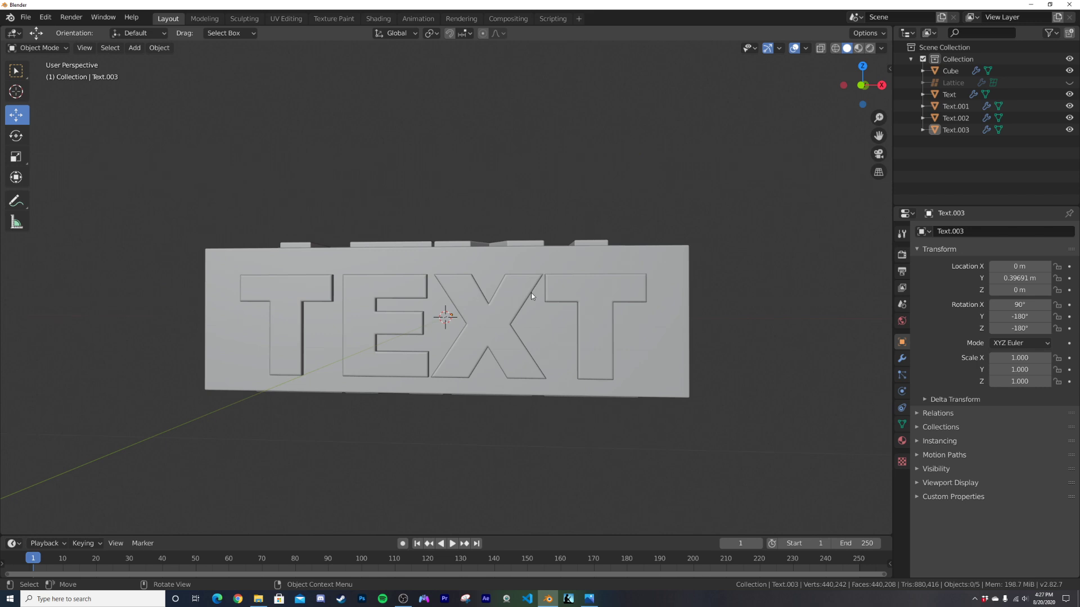
Set the Y rotation of the letters on the block's underside to -180° so that they read correctly.
middle_drag(534, 265, 543, 382)
mouse_move(536, 235)
middle_down()
mouse_move(532, 221)
mouse_move(529, 285)
mouse_move(529, 275)
mouse_move(505, 286)
mouse_move(535, 204)
mouse_move(539, 268)
mouse_move(535, 183)
mouse_move(539, 252)
middle_up()
click(505, 283)
click(539, 252)
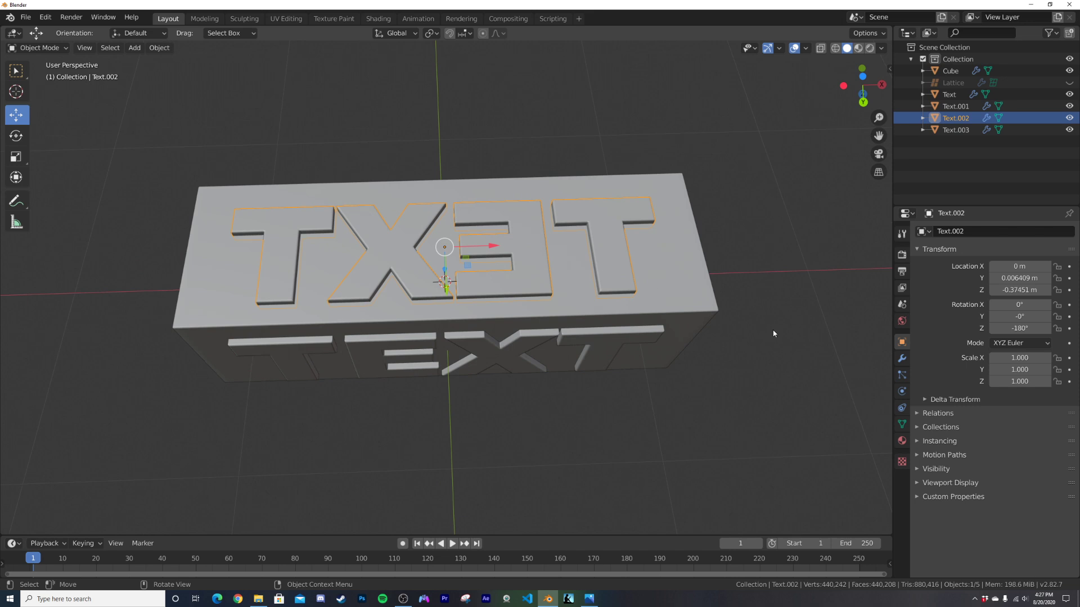
drag(997, 317, 945, 316)
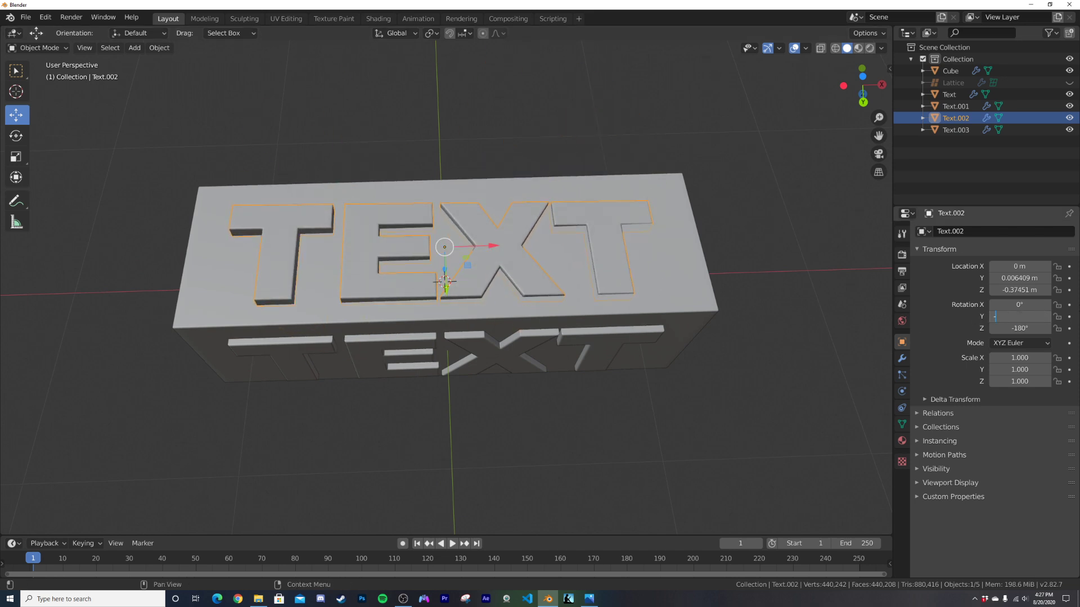
text(0)
key(Return)
middle_drag(677, 434, 586, 313)
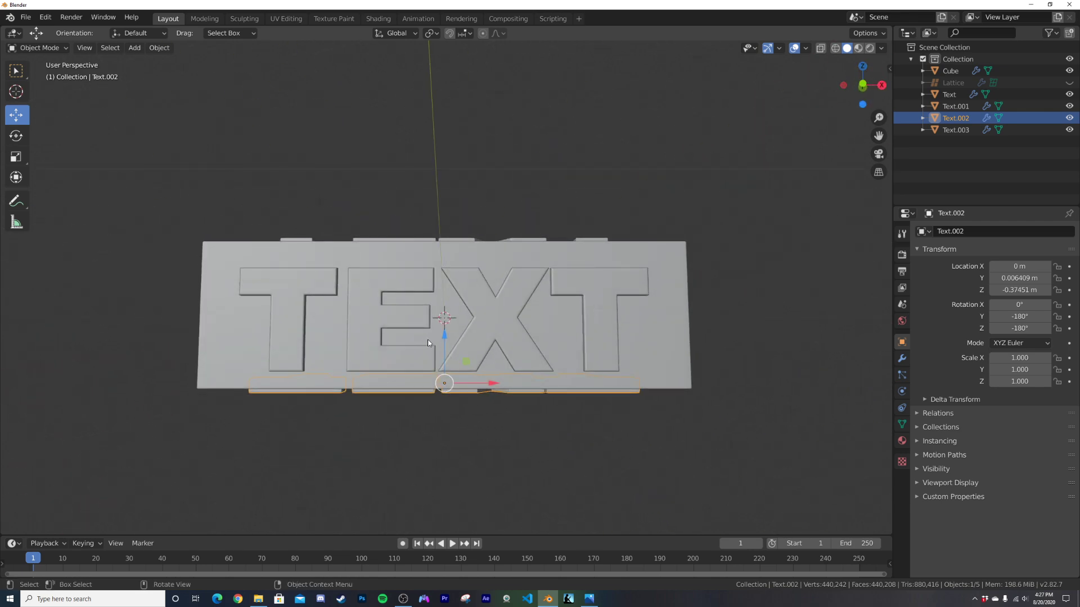
Unhide the lattice, hide the overlays and gizmos, and twist the lattice to an angle of 115° with its Simple Deform modifier.
middle_drag(425, 343, 558, 328)
click(1069, 82)
click(953, 82)
click(794, 48)
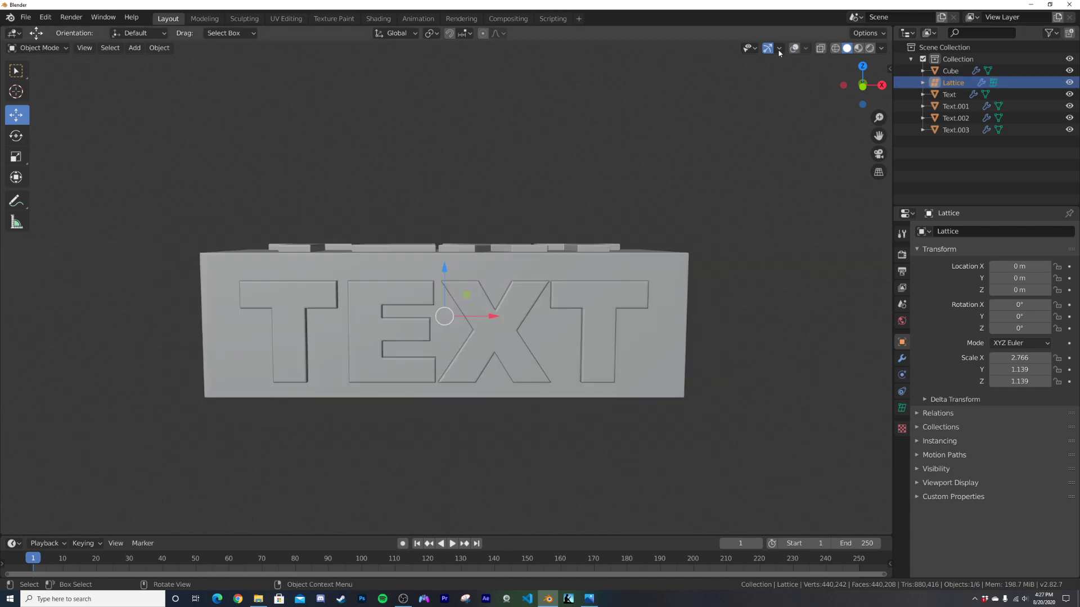
click(902, 359)
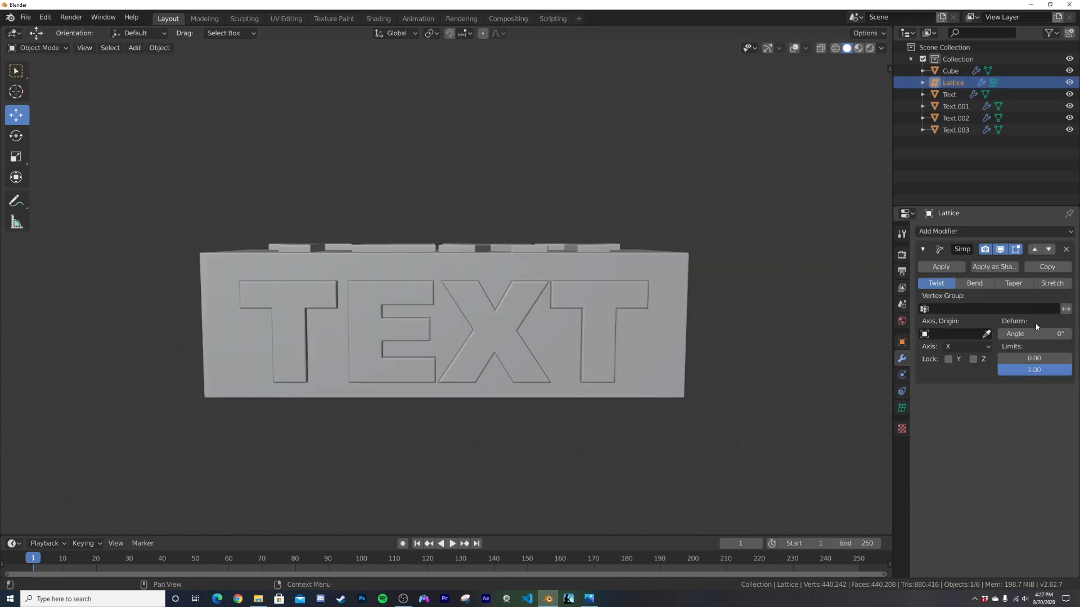
drag(1036, 330, 1059, 330)
mouse_move(387, 306)
middle_down()
mouse_move(379, 338)
mouse_move(381, 318)
middle_up()
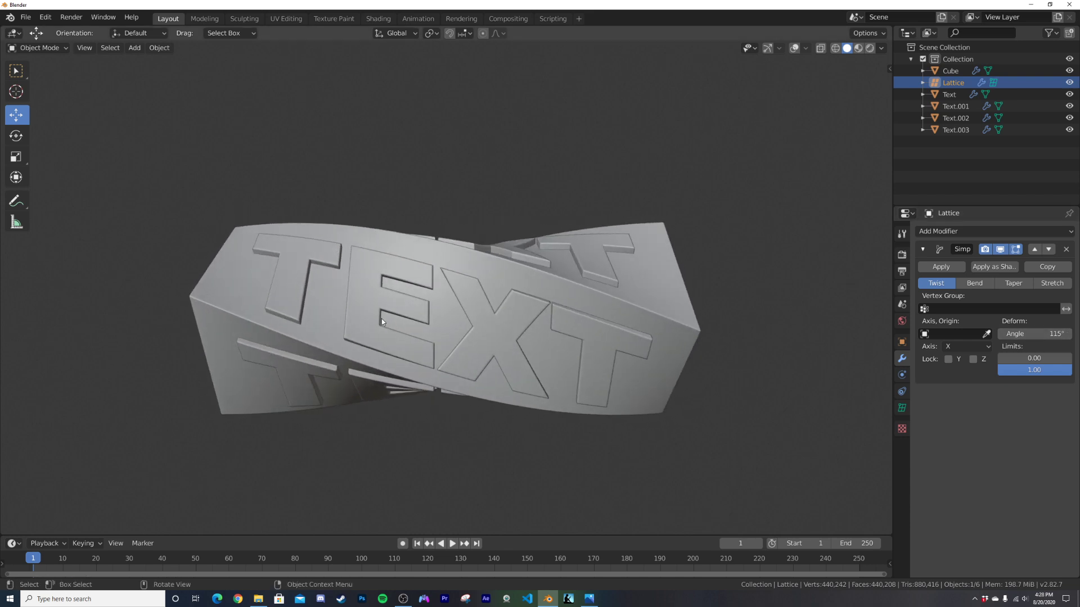
Show the overlays and gizmos again, deselect the lattice, and add a Plain Axes empty at the origin.
click(794, 48)
click(768, 48)
click(459, 165)
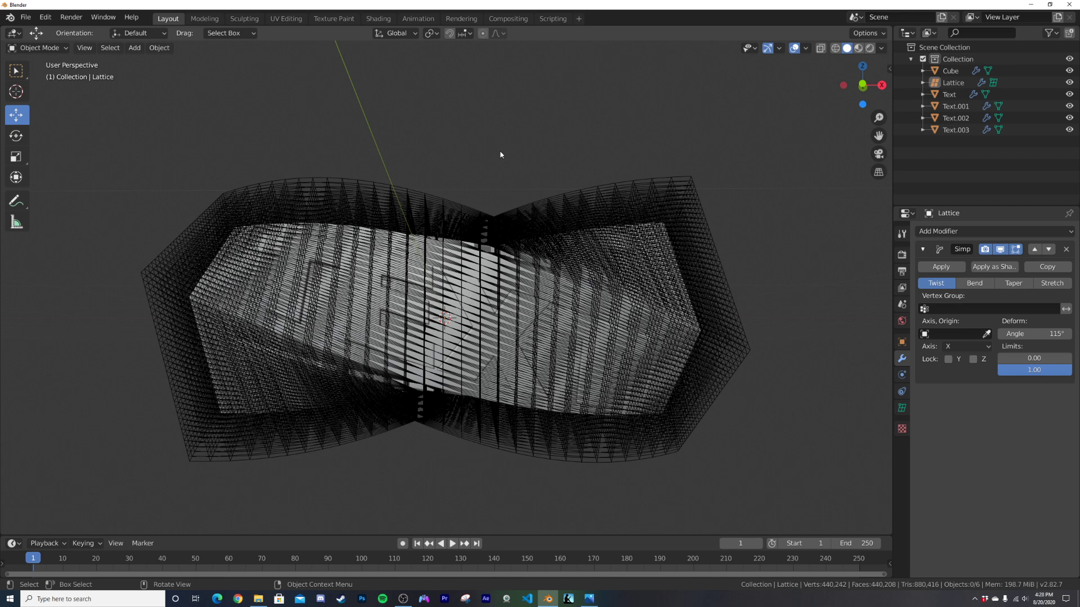
key(shift+a)
mouse_move(491, 170)
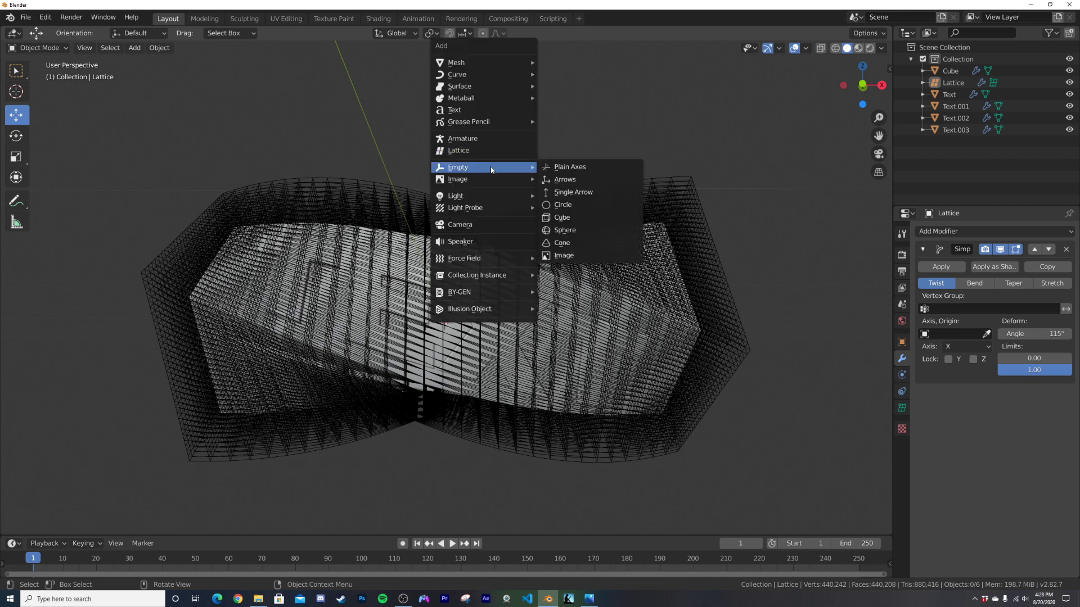
click(565, 167)
Parent the block, the lattice and all text letters to the empty as Object, and deselect everything.
key(a)
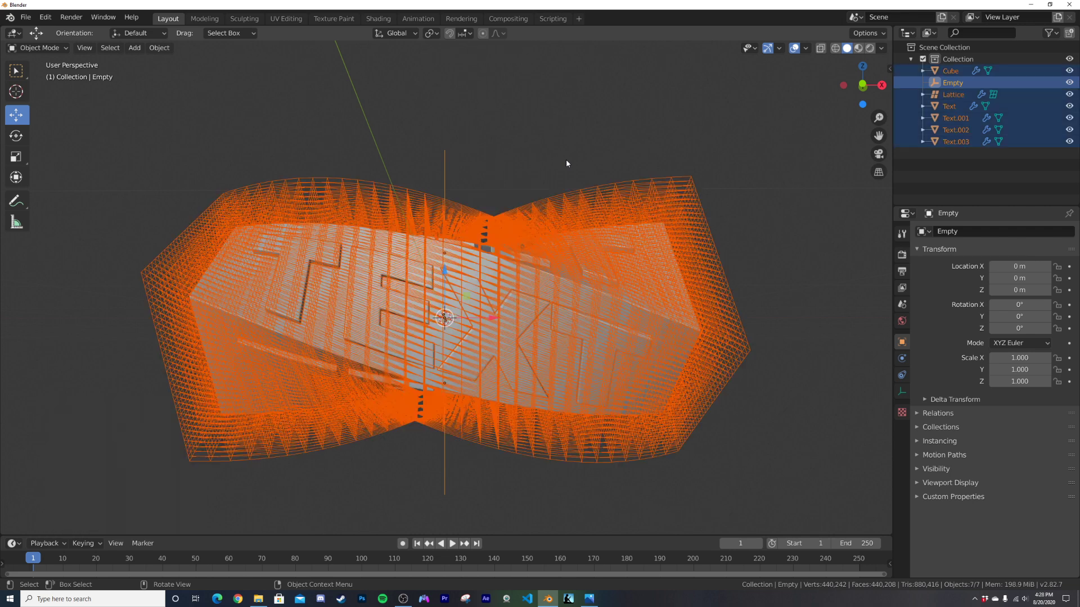
key(ctrl+p)
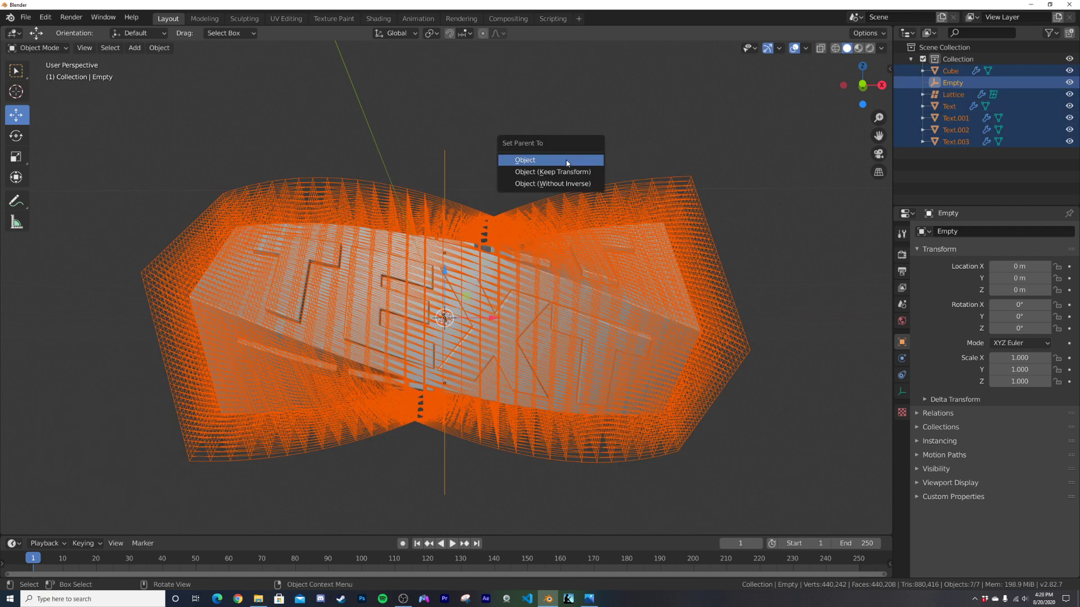
click(566, 160)
key(alt+a)
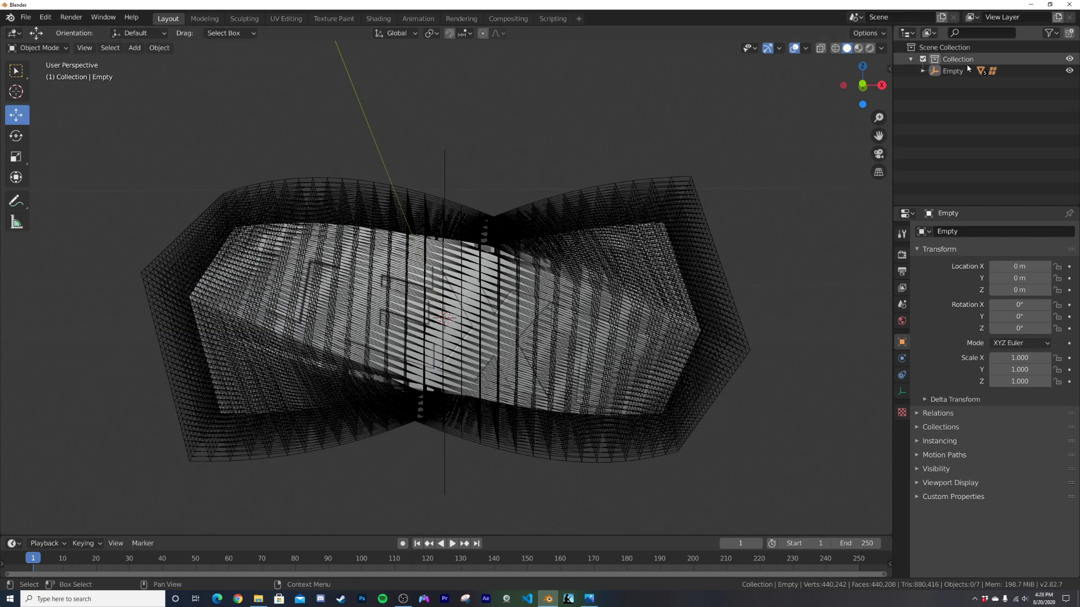
Rotate the empty to -71.5° about X with the overlays and gizmos hidden, and show them again.
click(895, 72)
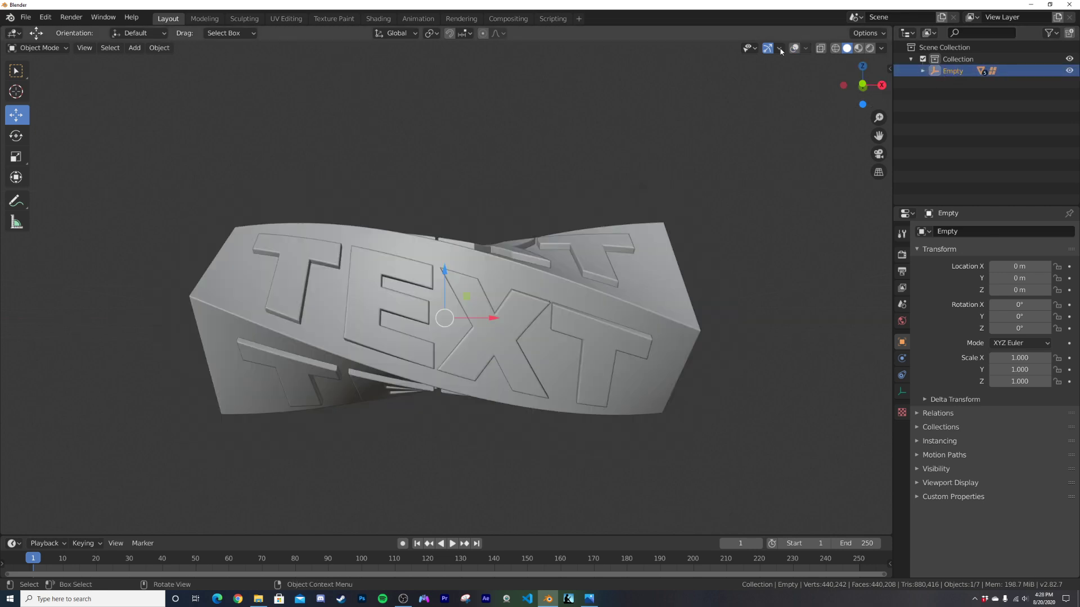
mouse_move(1019, 304)
mouse_down()
mouse_move(960, 304)
mouse_move(1033, 304)
mouse_up()
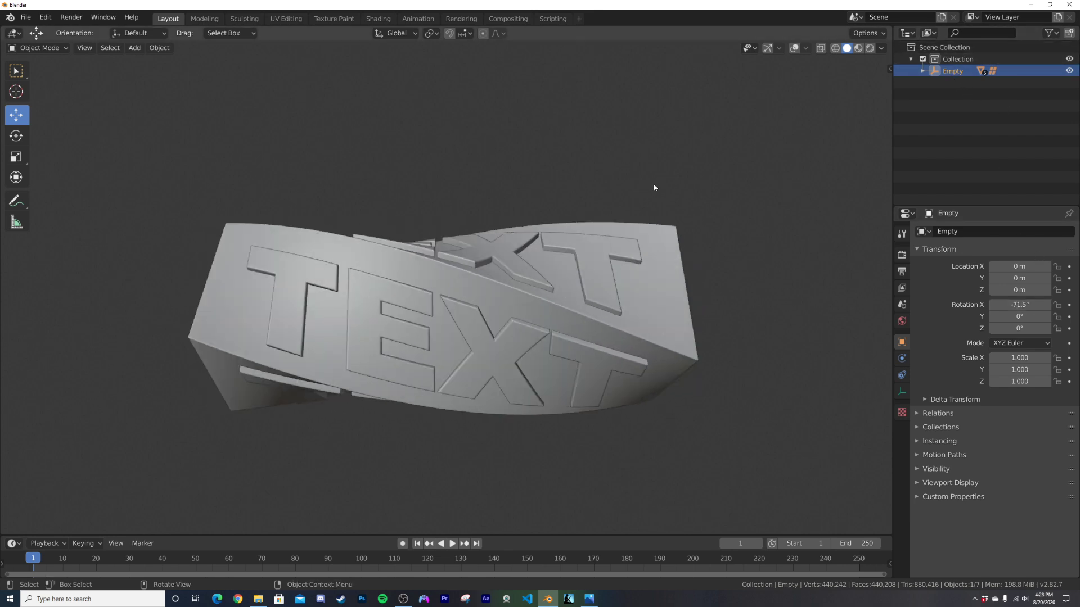
click(794, 47)
click(767, 48)
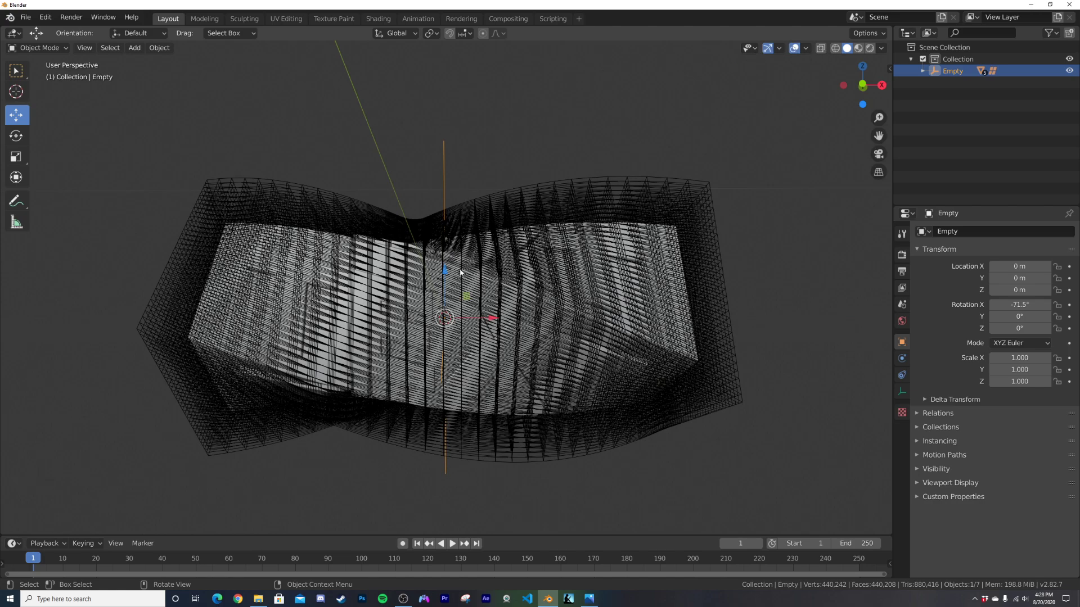
key(g)
key(z)
key(Escape)
key(z)
Hide the lattice in the viewport.
click(713, 181)
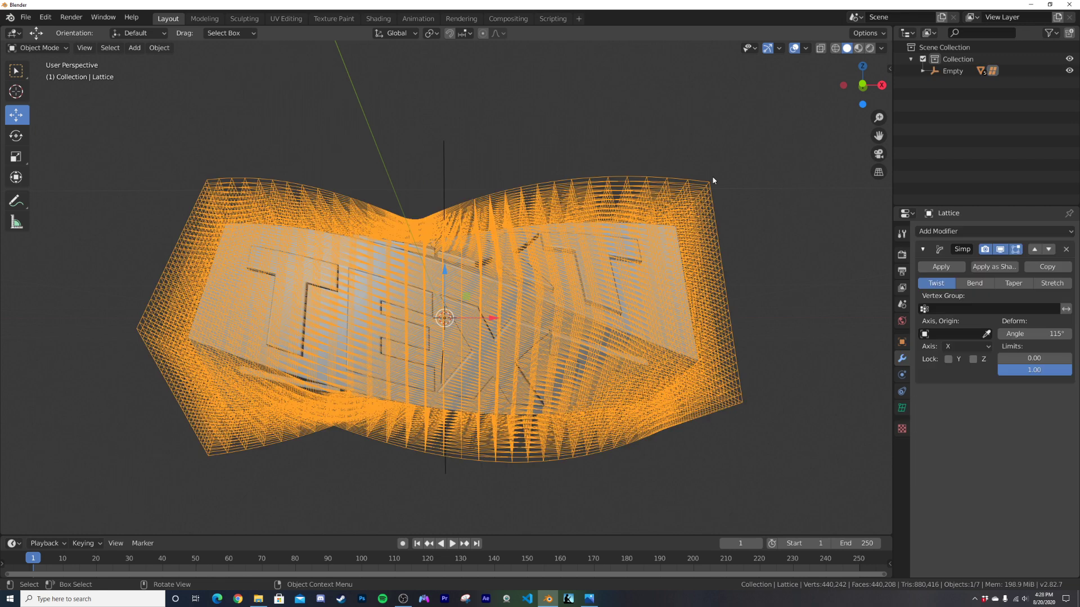
key(Delete)
middle_drag(621, 249, 538, 142)
Add a mesh plane at the origin and scale it up uniformly into a floor extending well beyond the block.
key(shift+a)
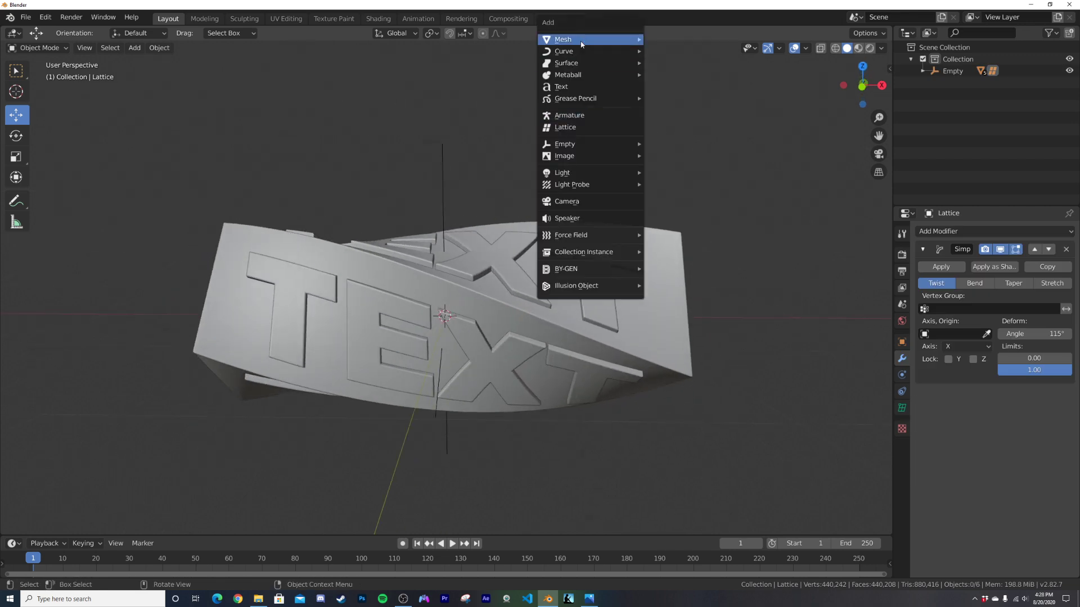
mouse_move(562, 51)
click(666, 40)
key(s)
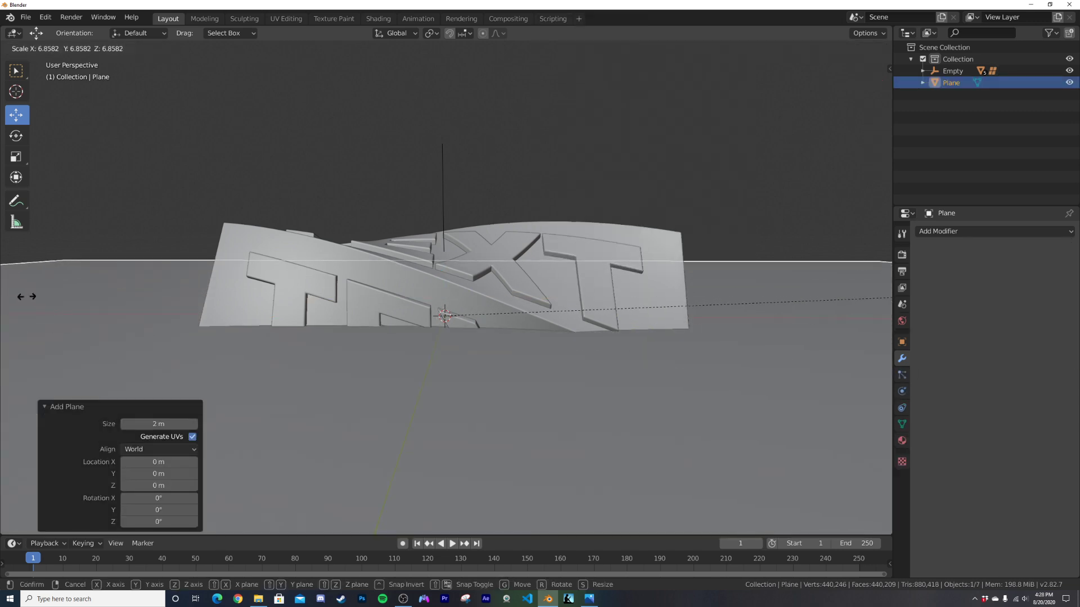
click(667, 294)
Extrude the plane's rear edge straight up along Z by about 3.9 m to form a back wall.
middle_drag(695, 304, 611, 333)
key(Tab)
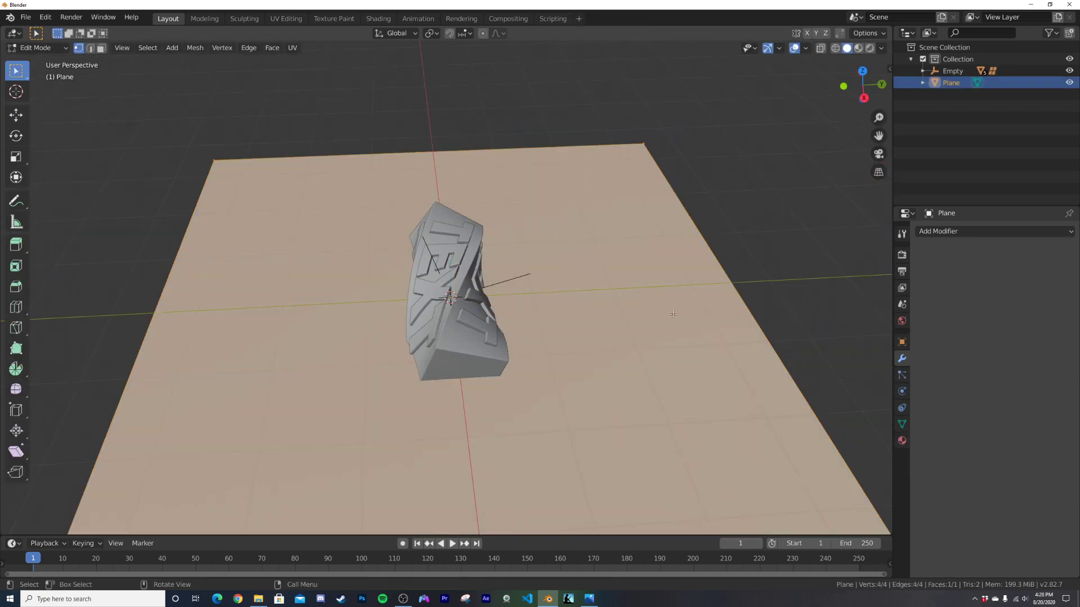
click(93, 51)
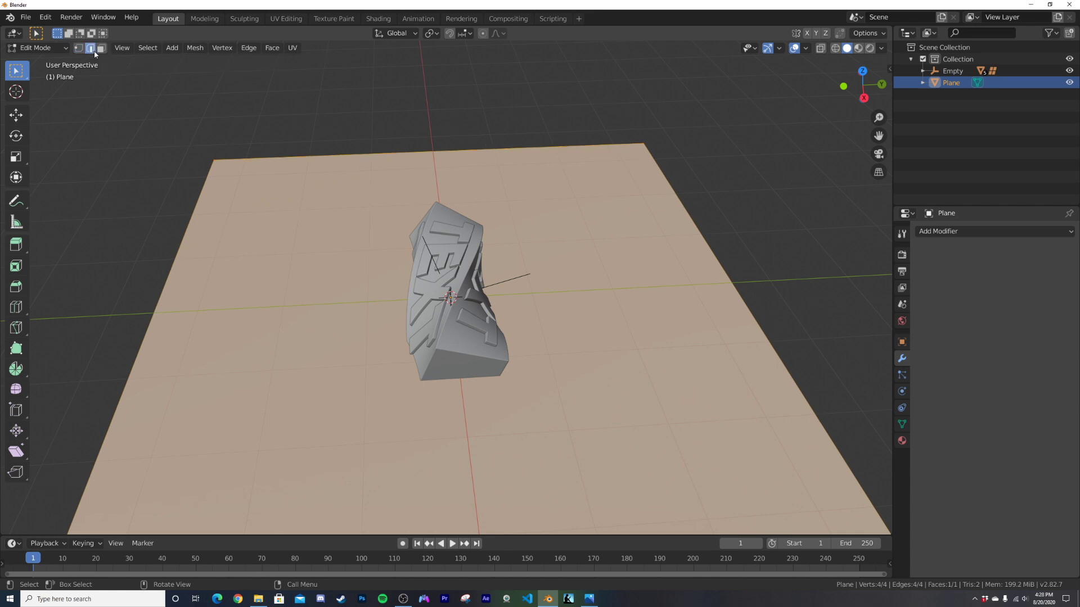
click(755, 305)
middle_drag(755, 306, 707, 244)
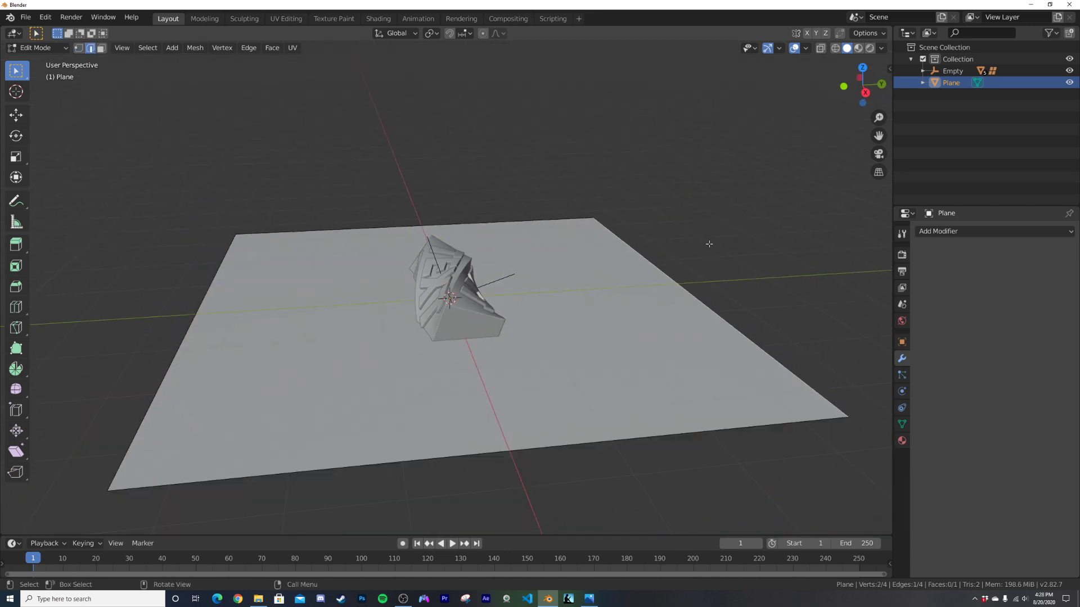
key(e)
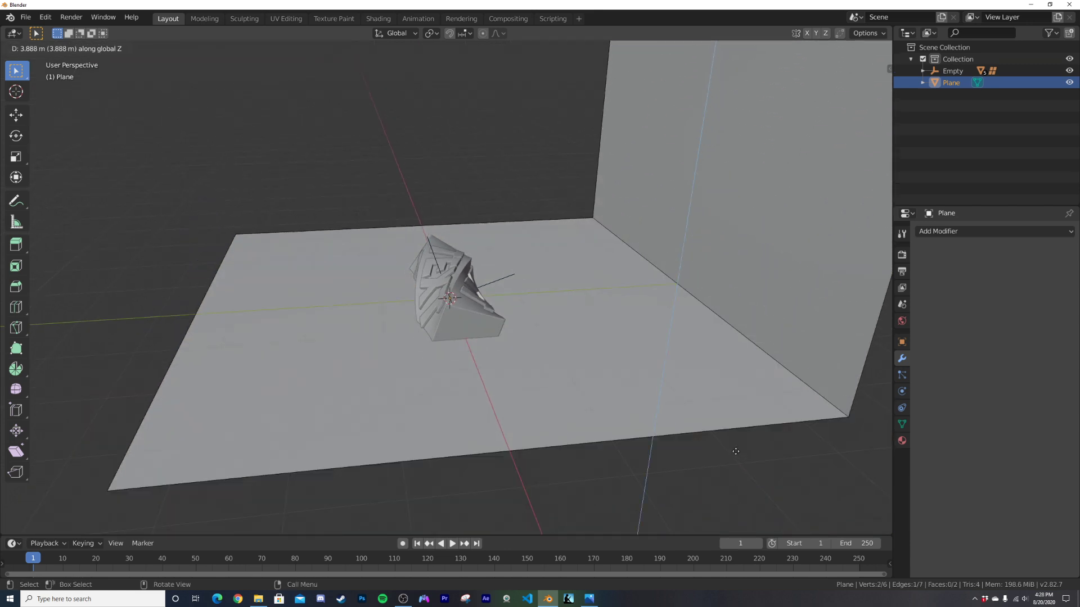
click(735, 436)
key(Tab)
middle_drag(735, 436, 838, 302)
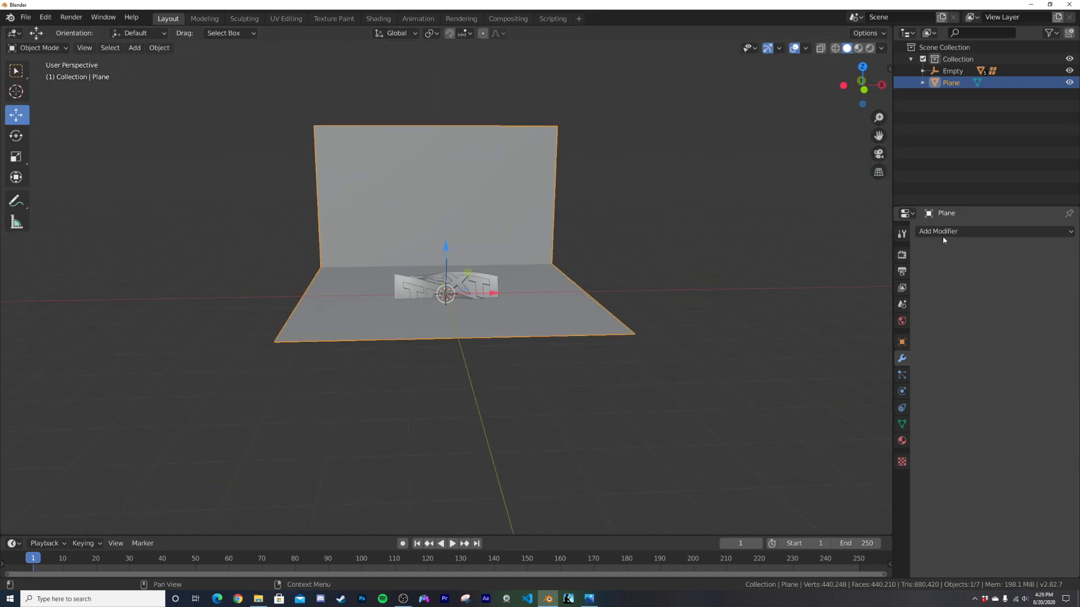
Add a Bevel modifier to the backdrop plane with an offset of 0.53 m and 21 segments.
click(943, 234)
click(837, 277)
middle_drag(762, 303, 660, 332)
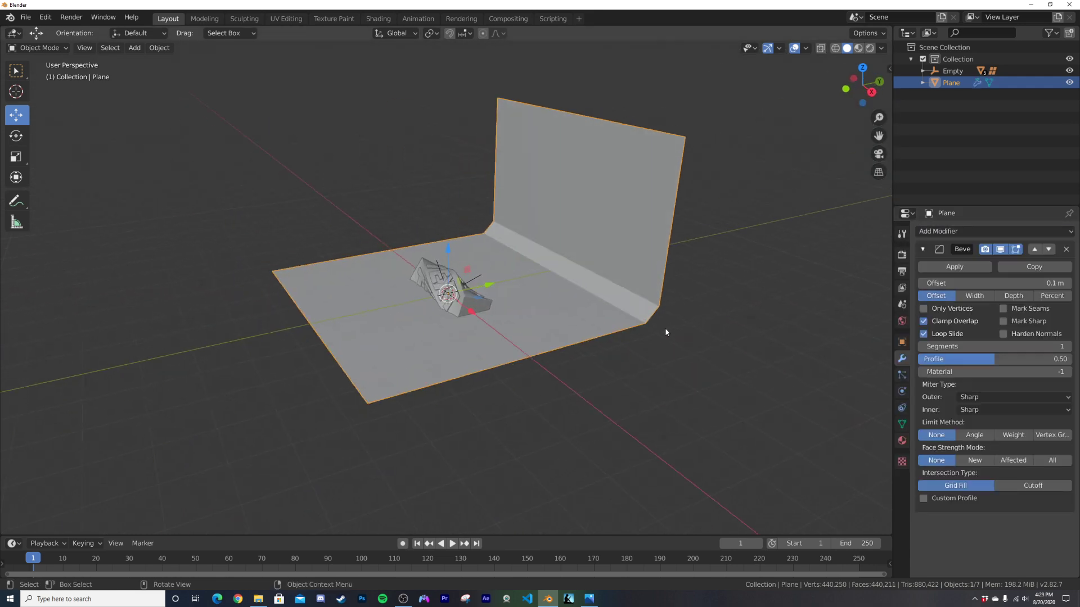
drag(990, 282, 1012, 283)
drag(993, 283, 969, 298)
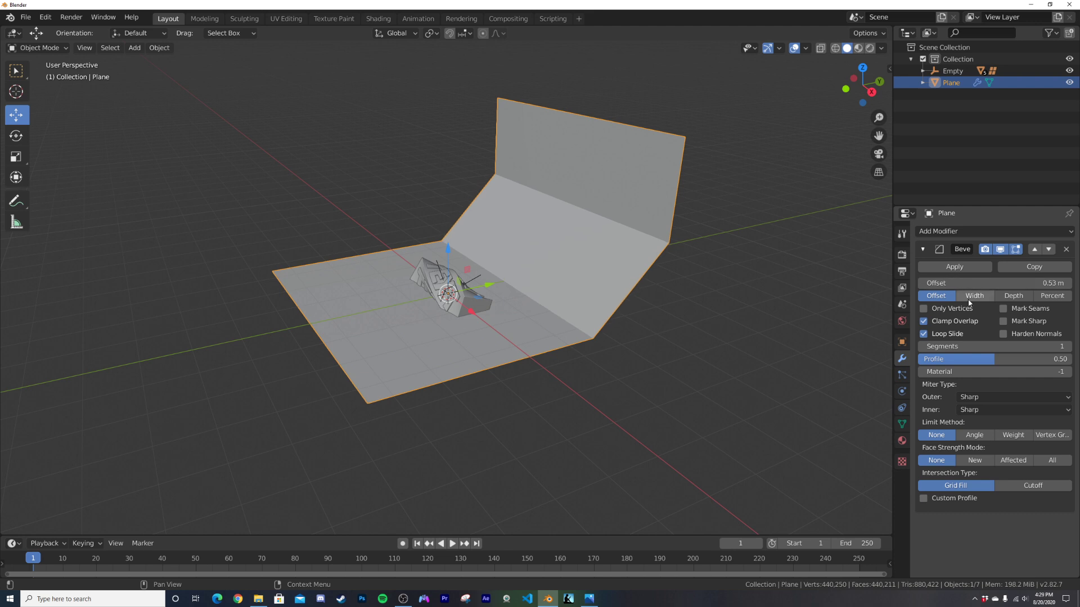
drag(985, 343, 1040, 344)
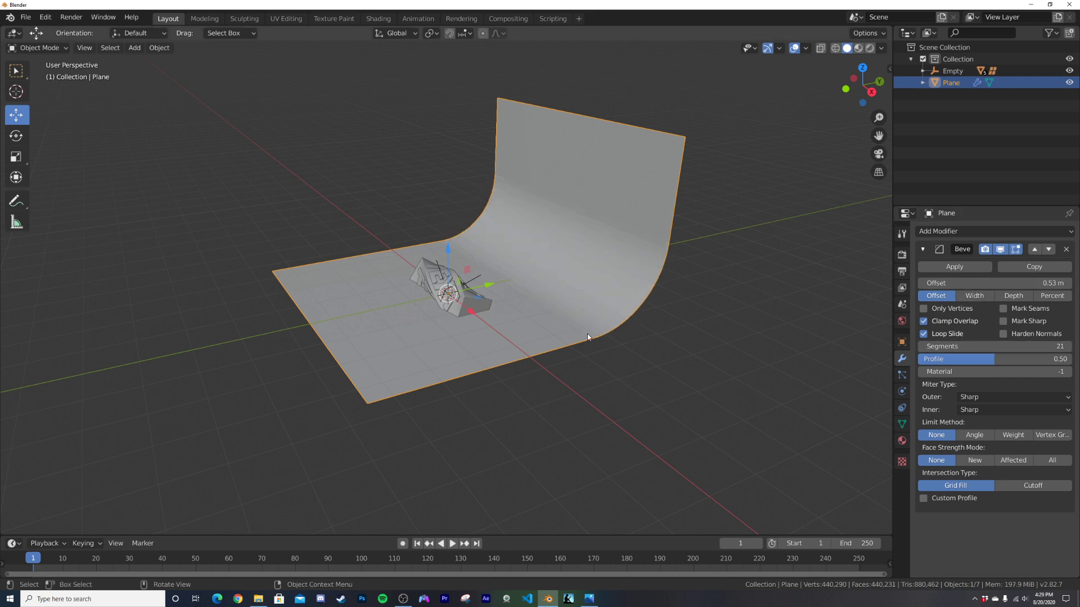
Stretch the backdrop wider along the X axis only and shade it smooth.
click(16, 157)
drag(473, 313, 585, 221)
right_click(585, 221)
click(585, 206)
Raise the empty with the block and lettering about 0.7 m along Z above the floor.
middle_drag(525, 339, 593, 298)
click(953, 71)
scroll(471, 260, up, 2)
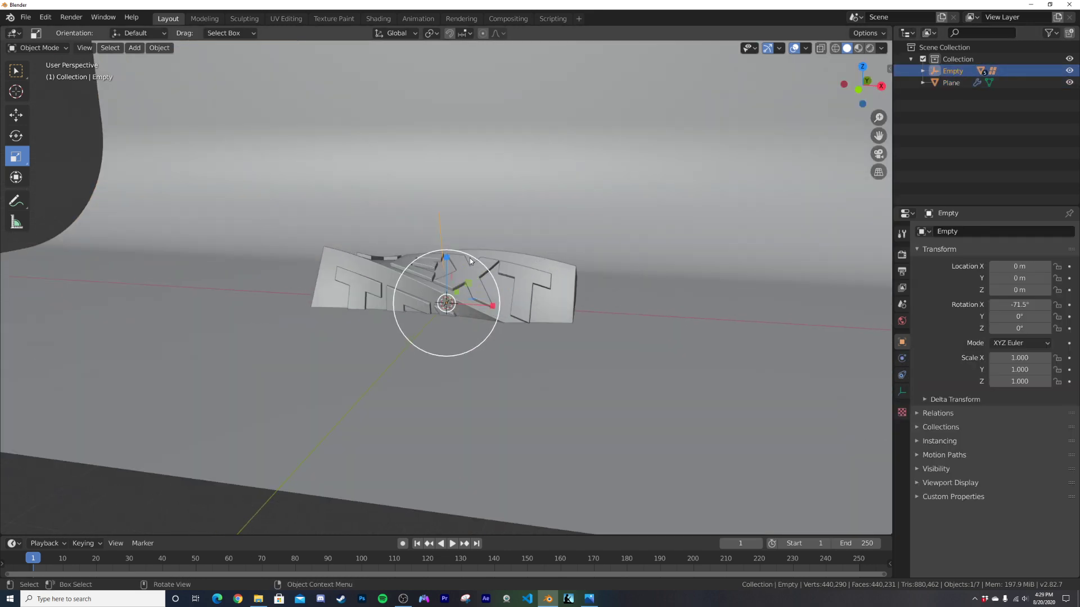
click(13, 114)
drag(444, 261, 457, 185)
Add a camera aligned to the front view and shift it upwards so the twisted block is framed.
key(grave)
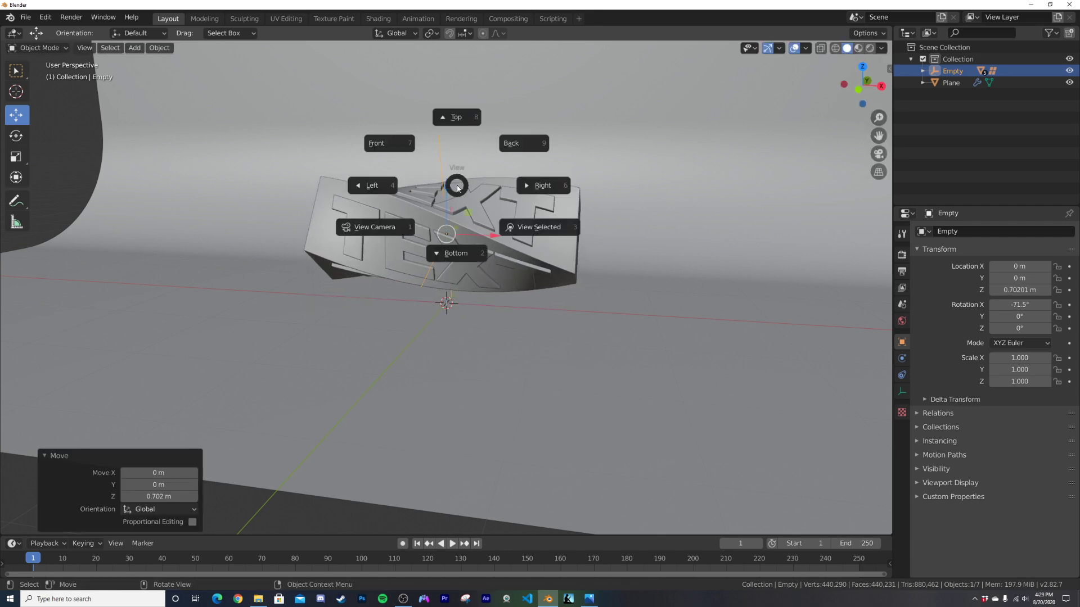
click(384, 145)
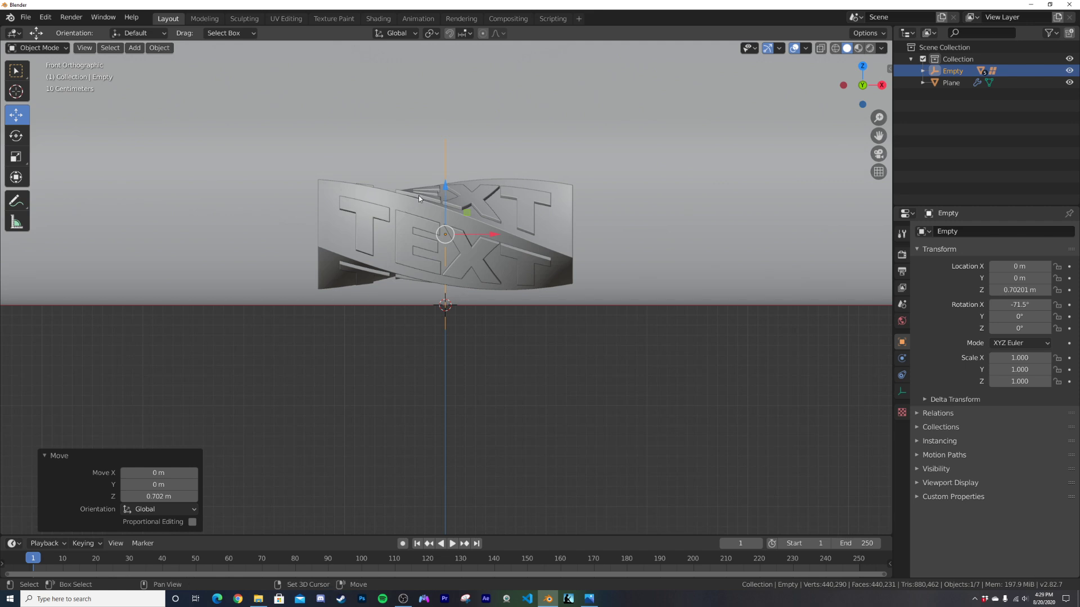
key(shift+a)
click(384, 355)
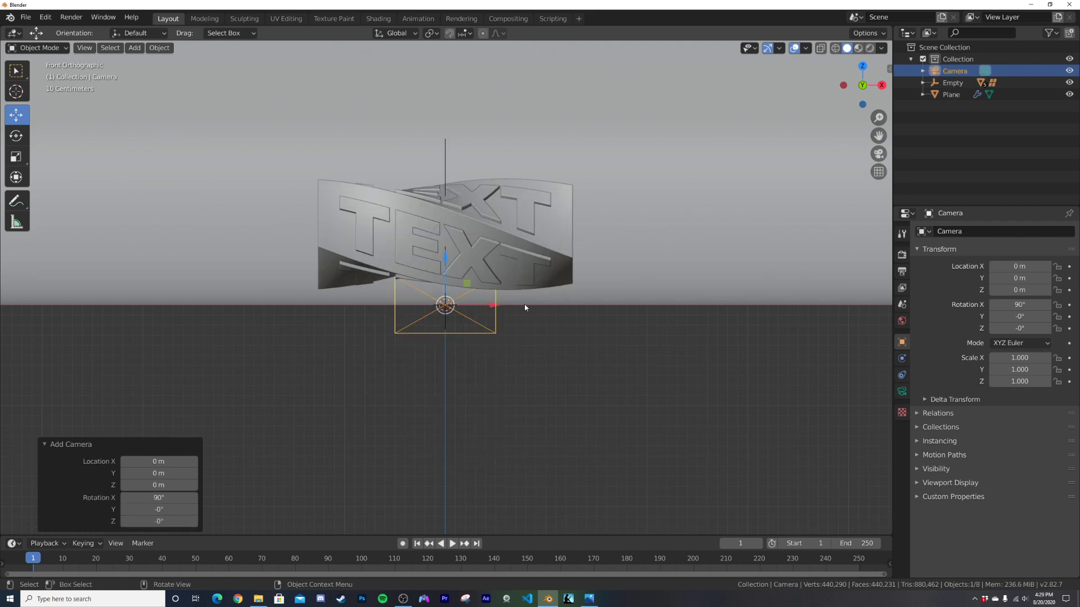
key(ctrl+alt+KP_0)
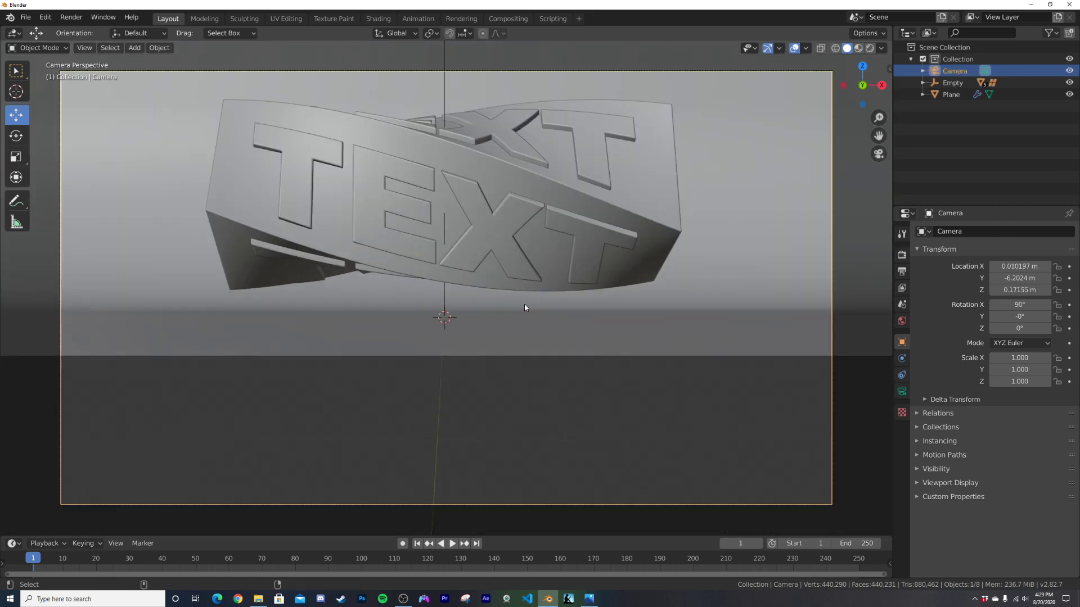
key(g)
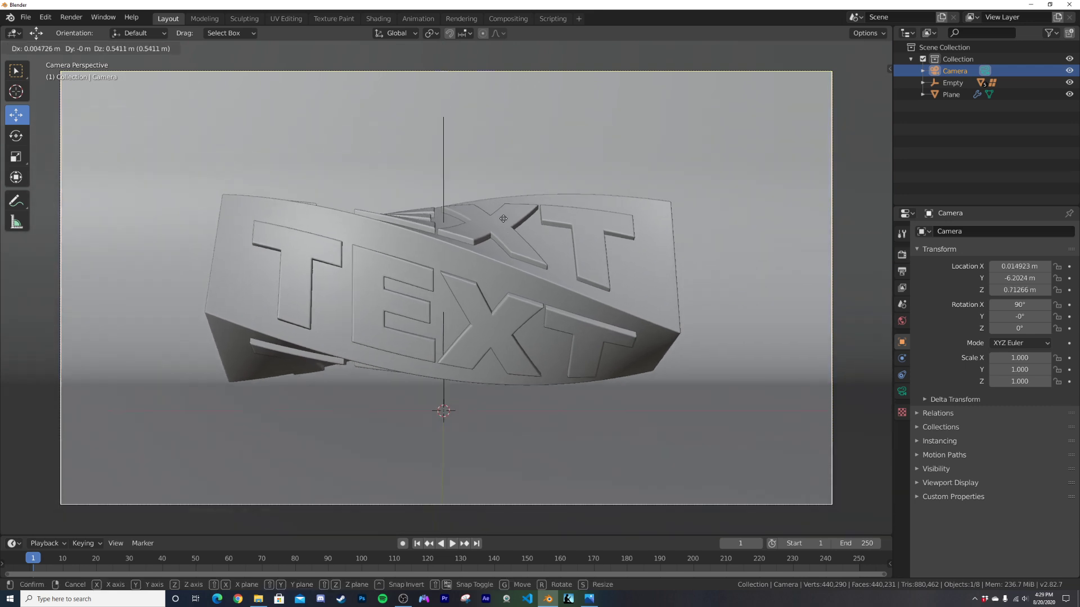
click(578, 299)
Extend the backdrop's floor by moving its front edge -2.8 m along Y, past the camera.
middle_drag(578, 298, 415, 403)
click(474, 420)
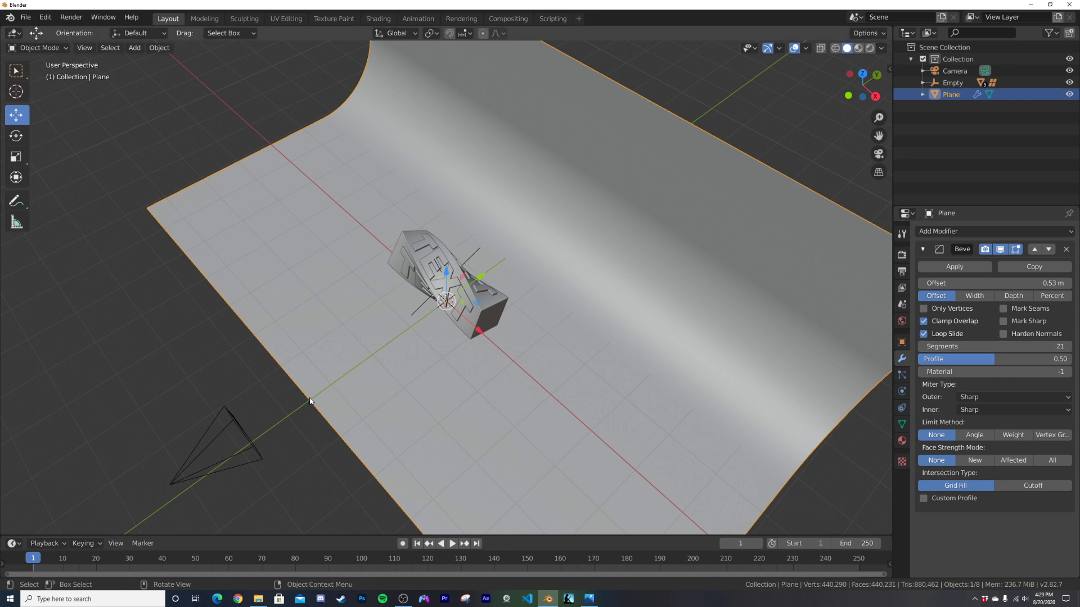
key(Tab)
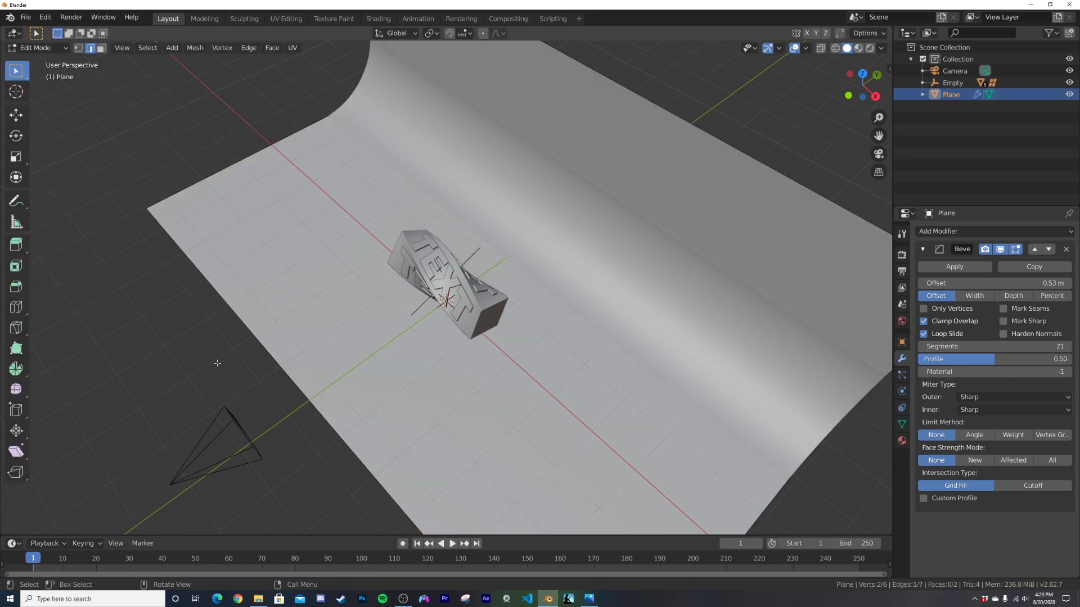
click(16, 115)
middle_drag(315, 337, 357, 361)
drag(357, 361, 298, 400)
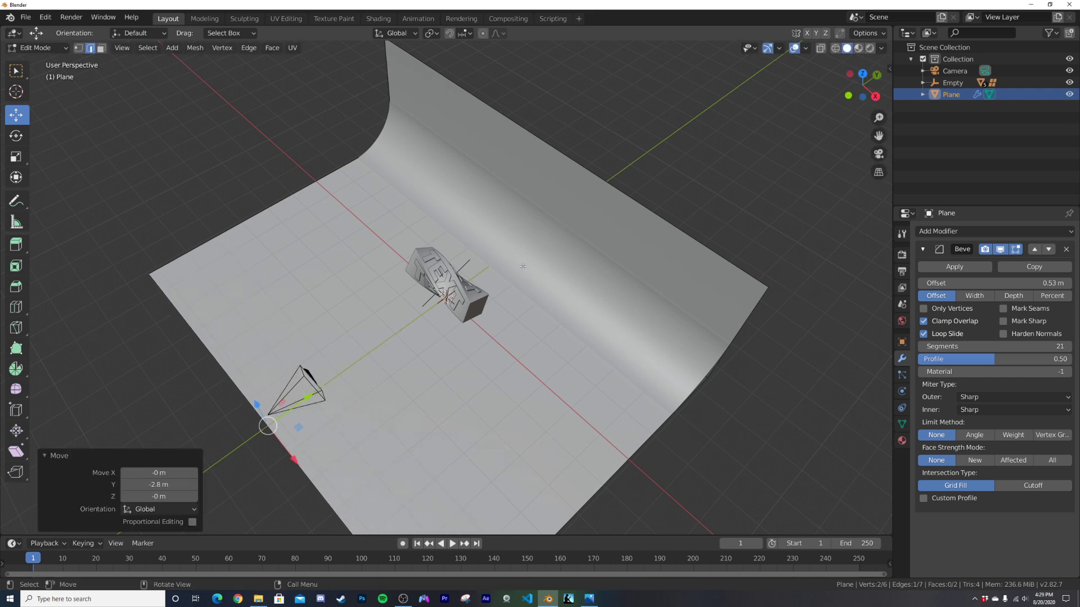
key(Tab)
Tilt the camera to 91.3° about X and move it -0.523 m along its local Z towards the block.
middle_drag(524, 266, 524, 318)
key(KP_0)
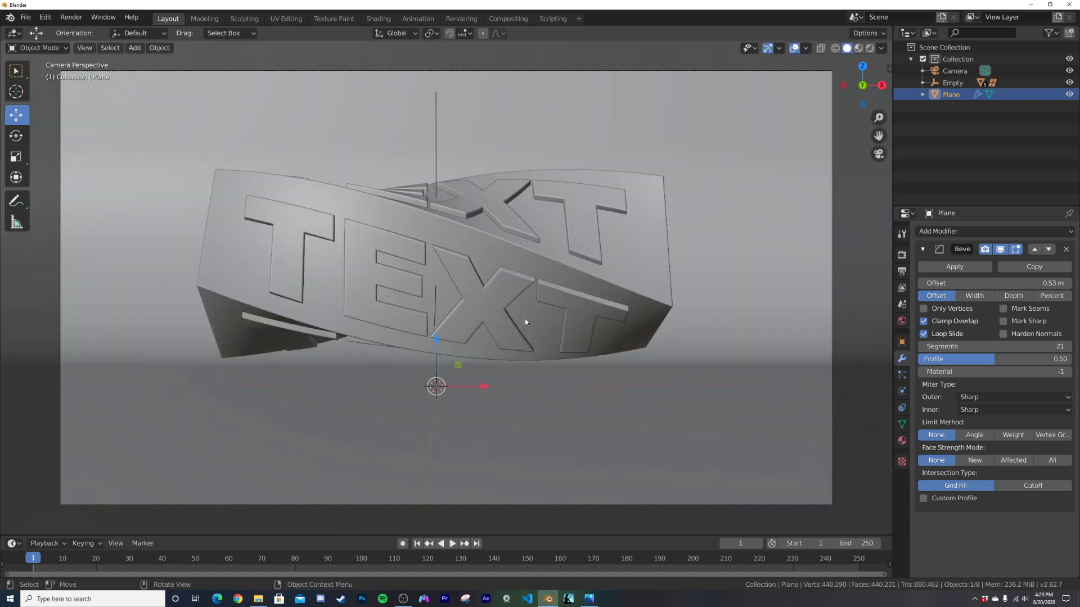
click(954, 70)
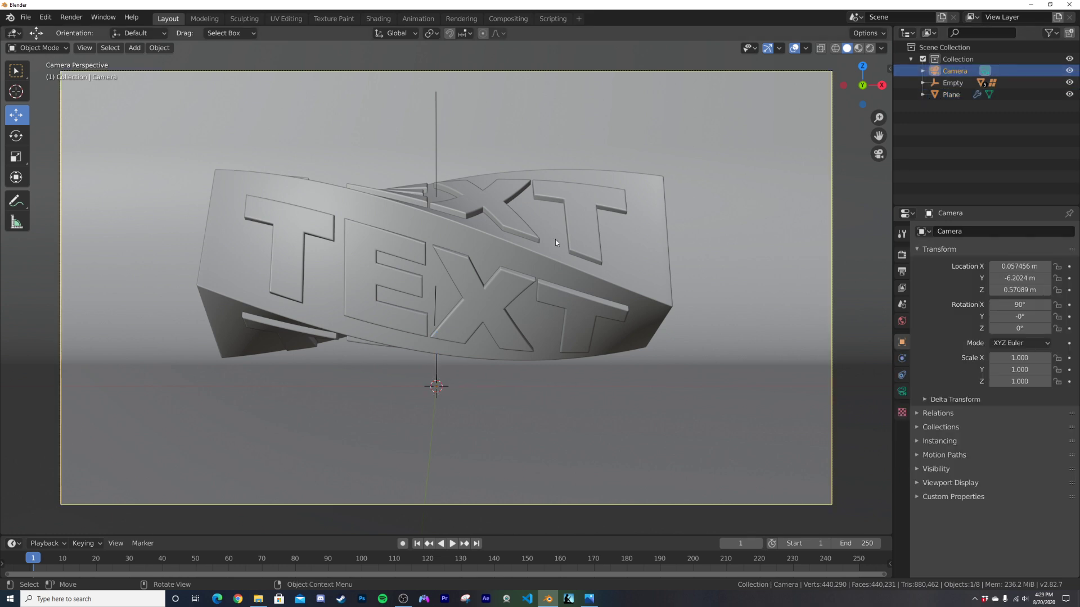
drag(1019, 304, 1030, 304)
key(g)
key(z)
key(z)
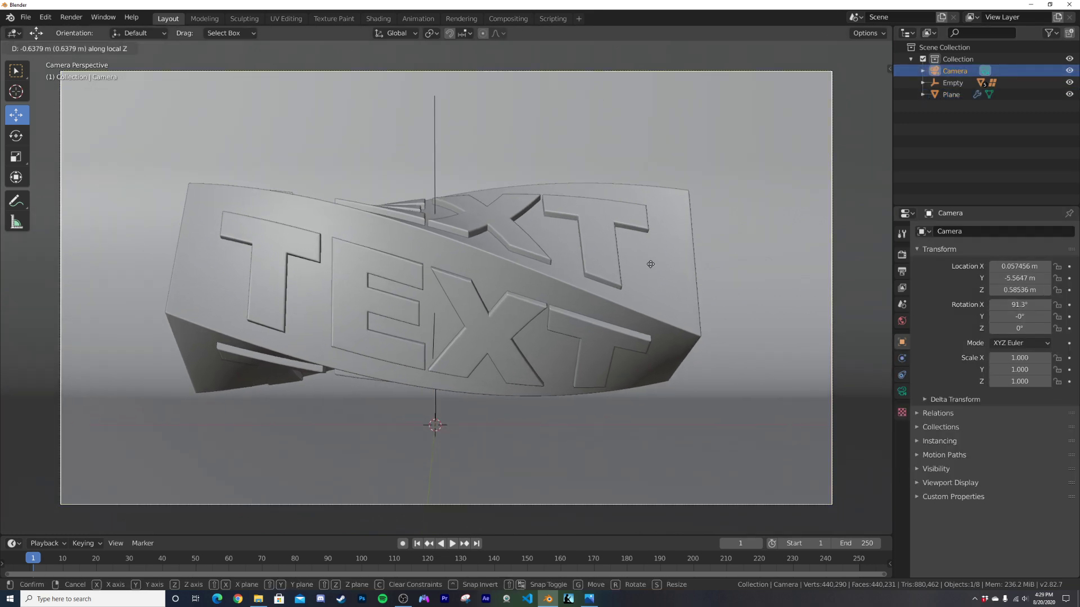
click(650, 274)
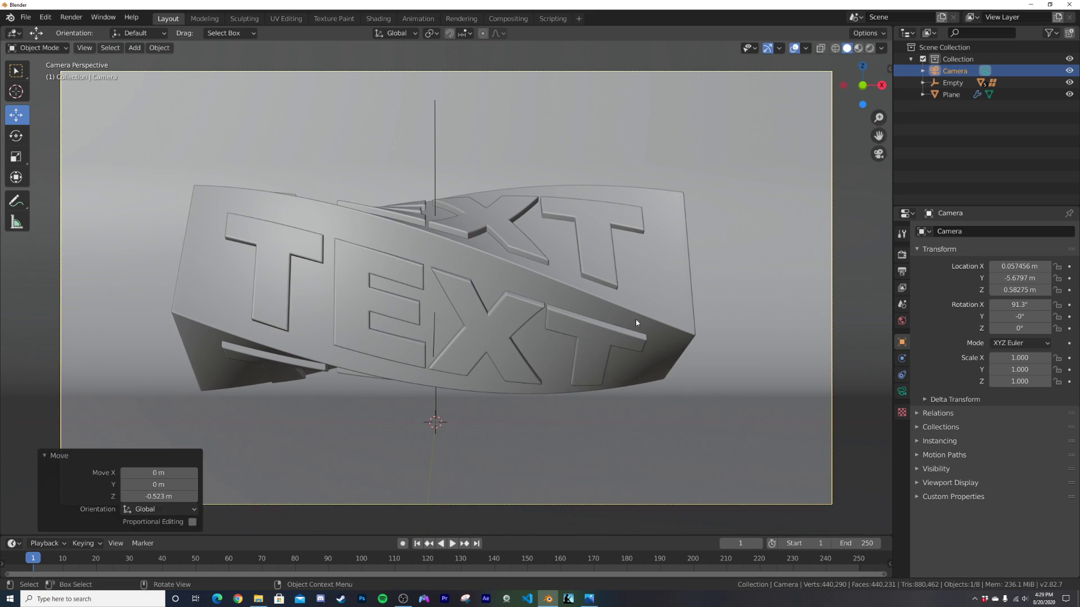
Choose Eevee as the render engine and show the camera view in Rendered shading.
click(900, 255)
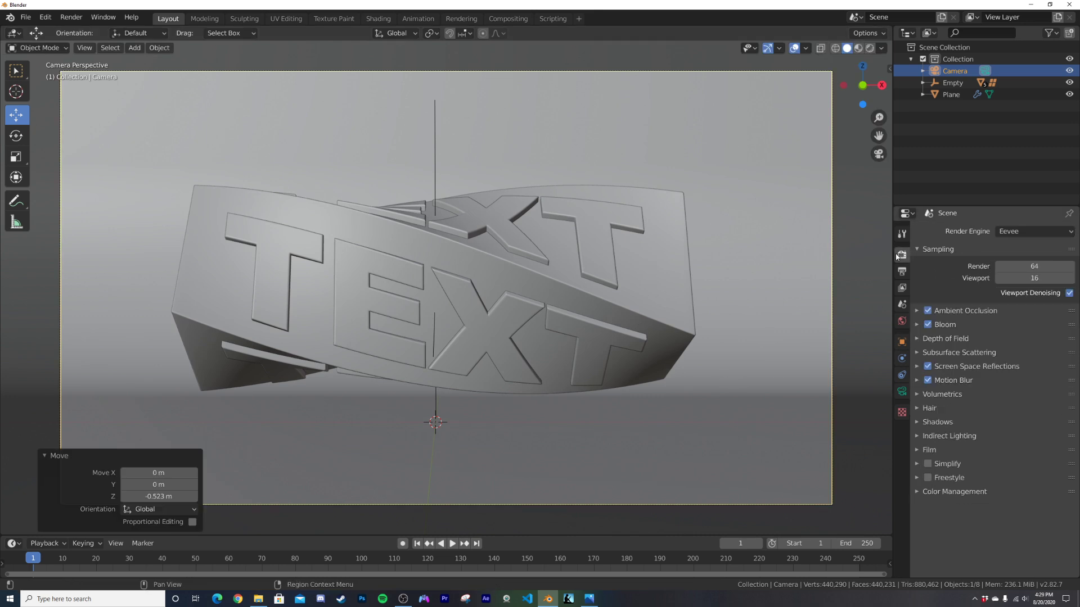
click(1012, 231)
click(1015, 246)
key(z)
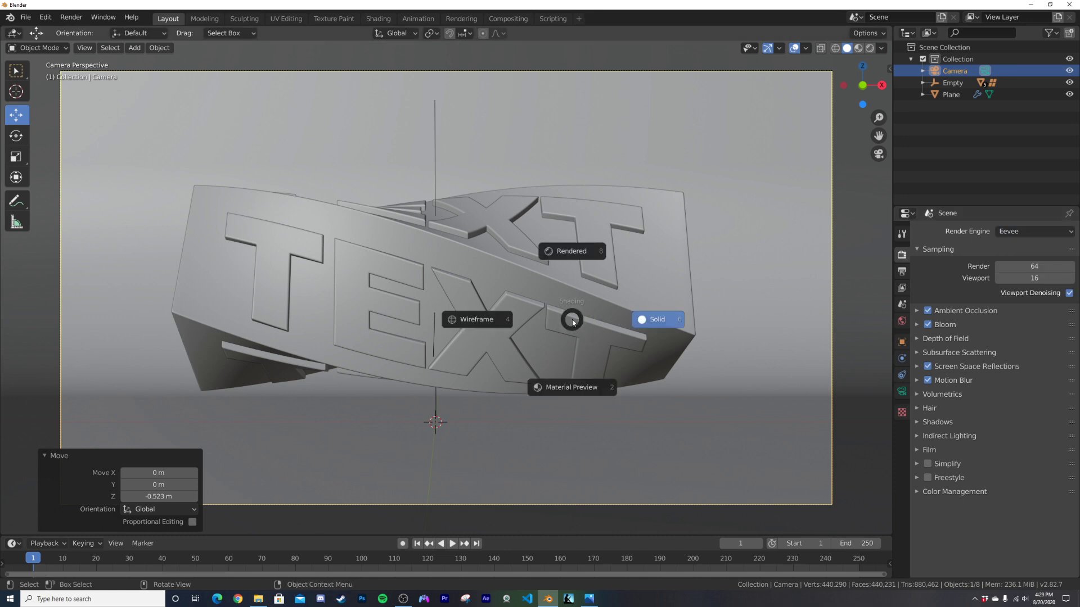
click(586, 273)
Add an area light high above the block, scaled by 1.621, with a power of 63.7 W.
key(shift+a)
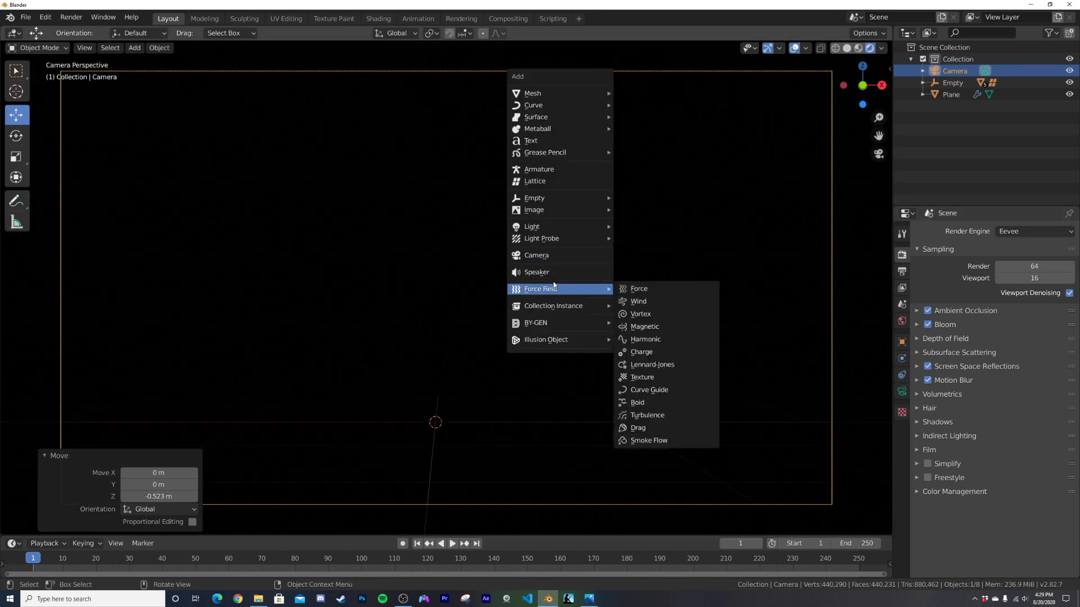
mouse_move(574, 228)
click(645, 269)
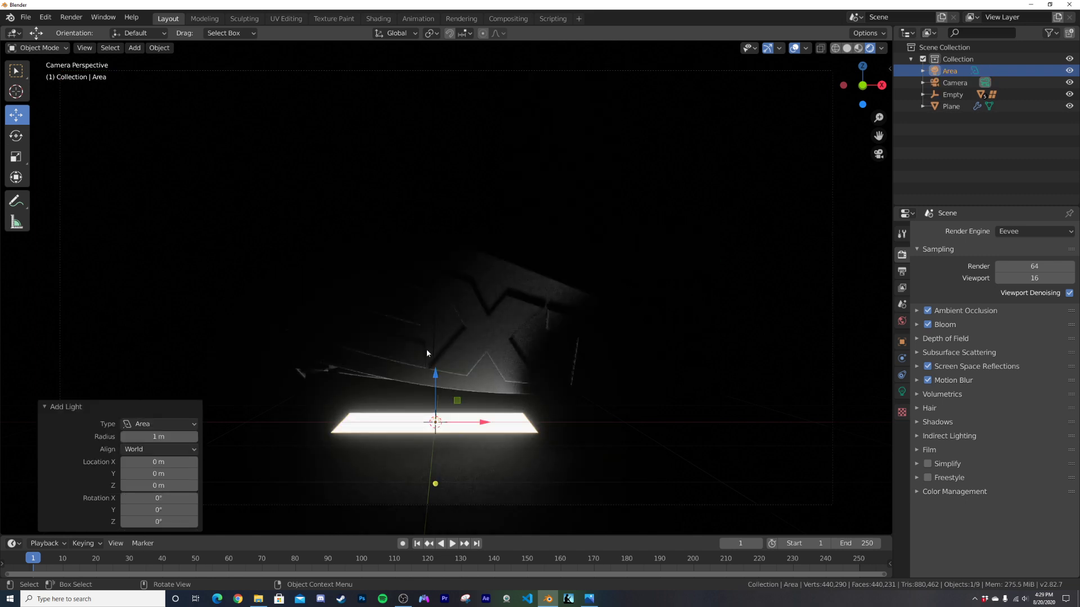
drag(434, 380, 439, 70)
key(s)
click(653, 418)
click(902, 391)
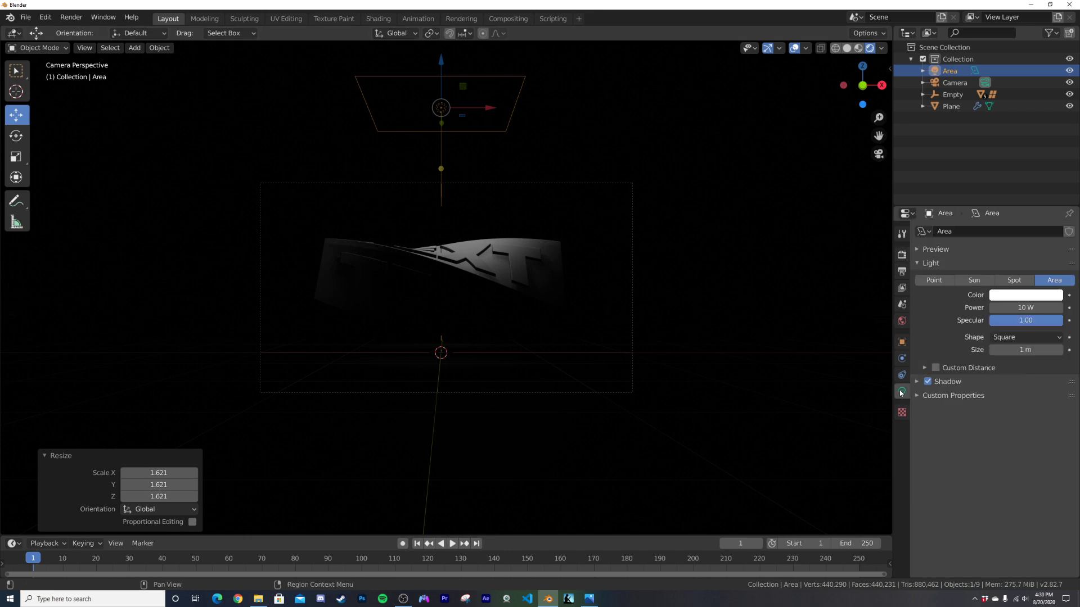
drag(1020, 308, 1051, 308)
Duplicate the area light and place the copy beyond the block's +X end, shifted towards the camera.
middle_drag(450, 286, 455, 296)
key(shift+d)
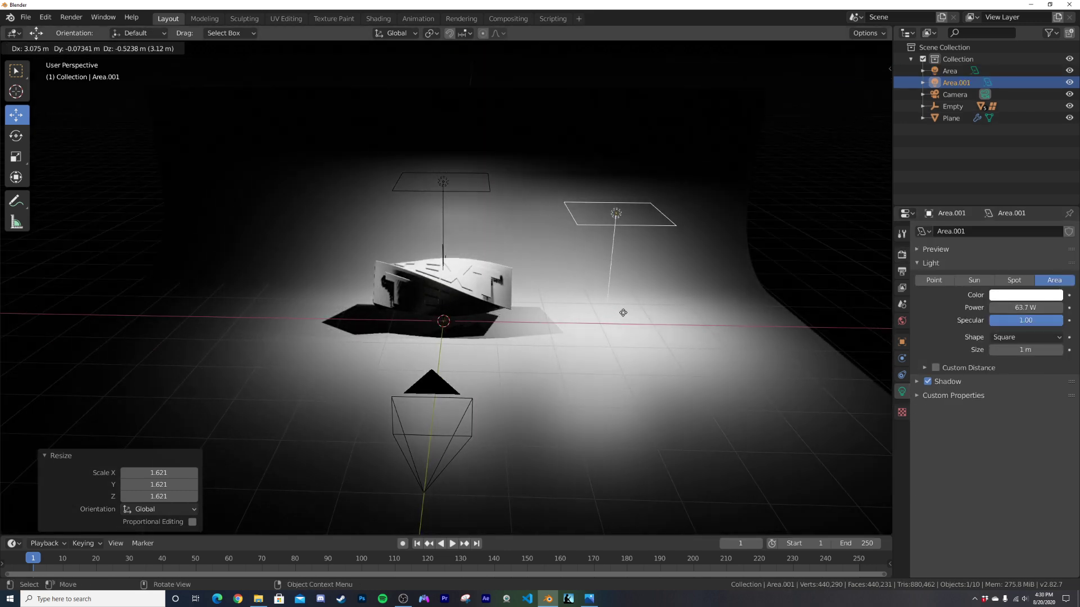
click(617, 326)
middle_drag(616, 325, 538, 323)
key(g)
click(562, 401)
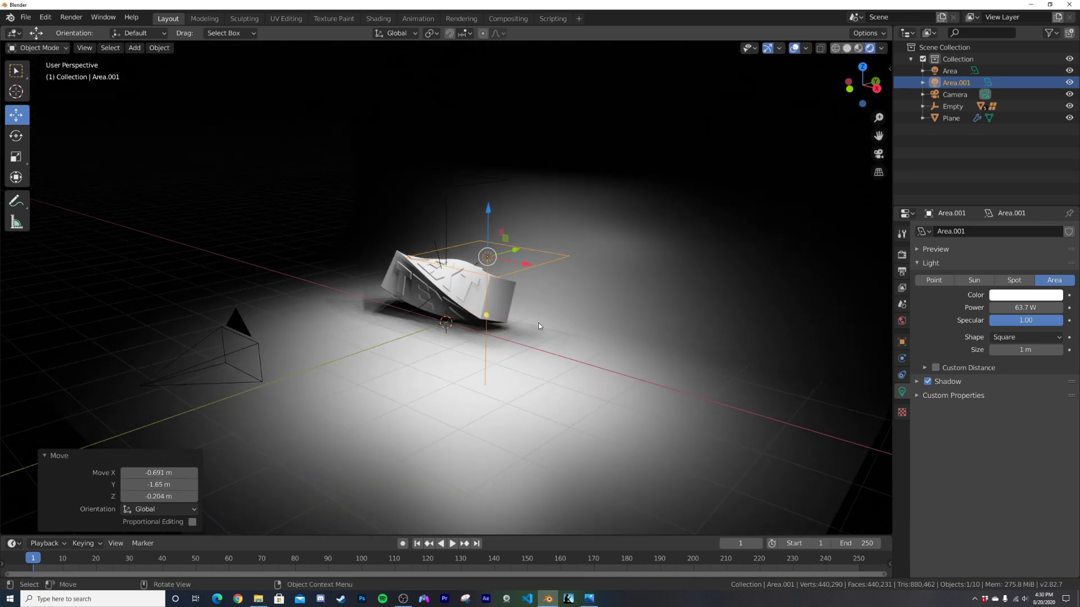
Trackball-rotate the duplicated area light by 66.5° and 14.3° so it faces the block.
key(r)
key(r)
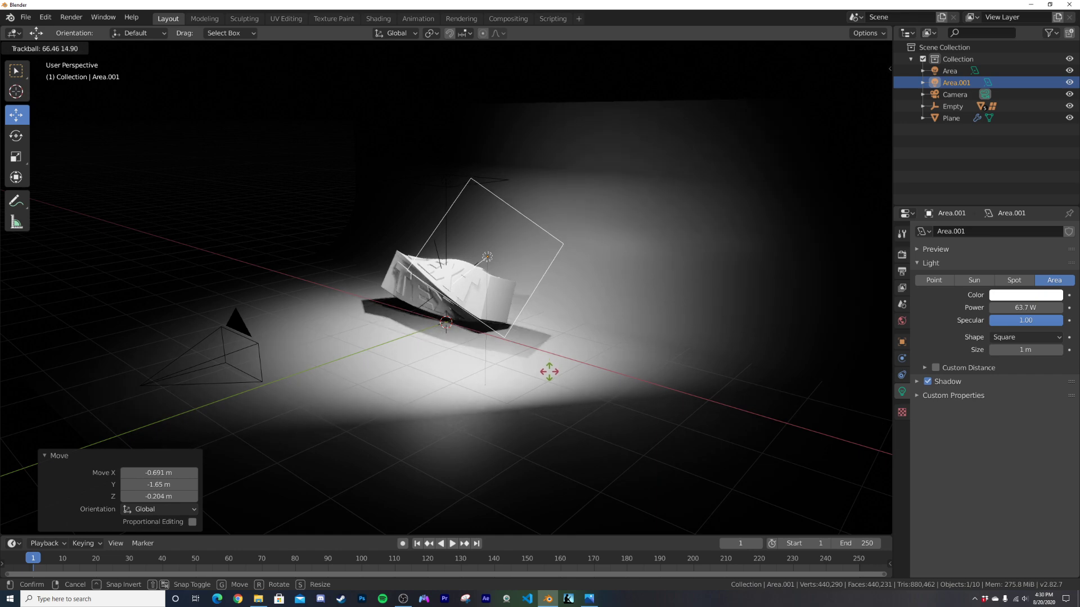
click(549, 373)
middle_drag(549, 373, 458, 242)
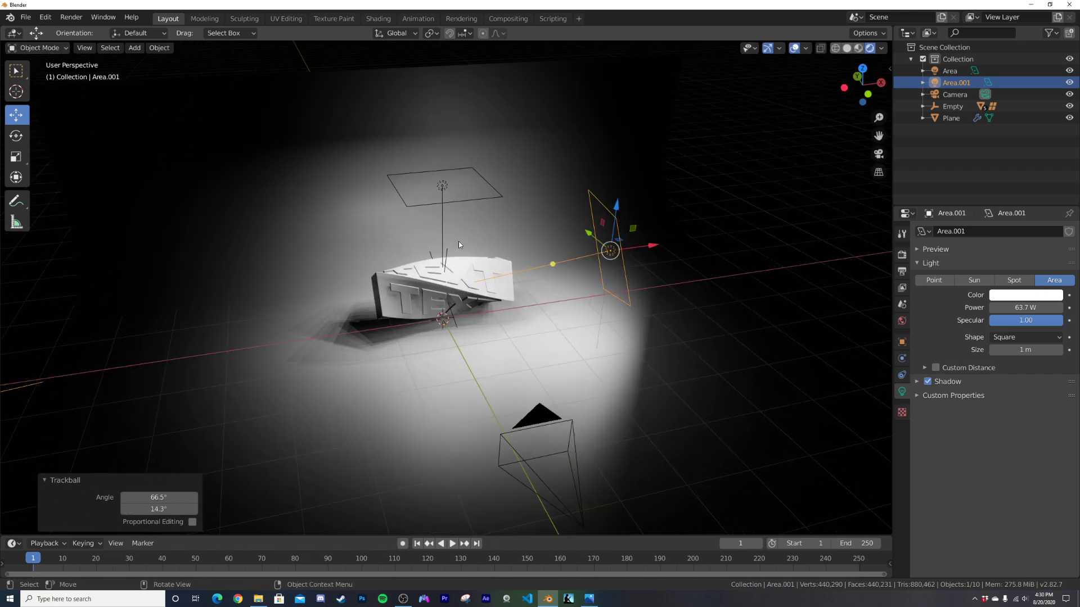
middle_drag(442, 185, 502, 216)
click(453, 185)
click(443, 184)
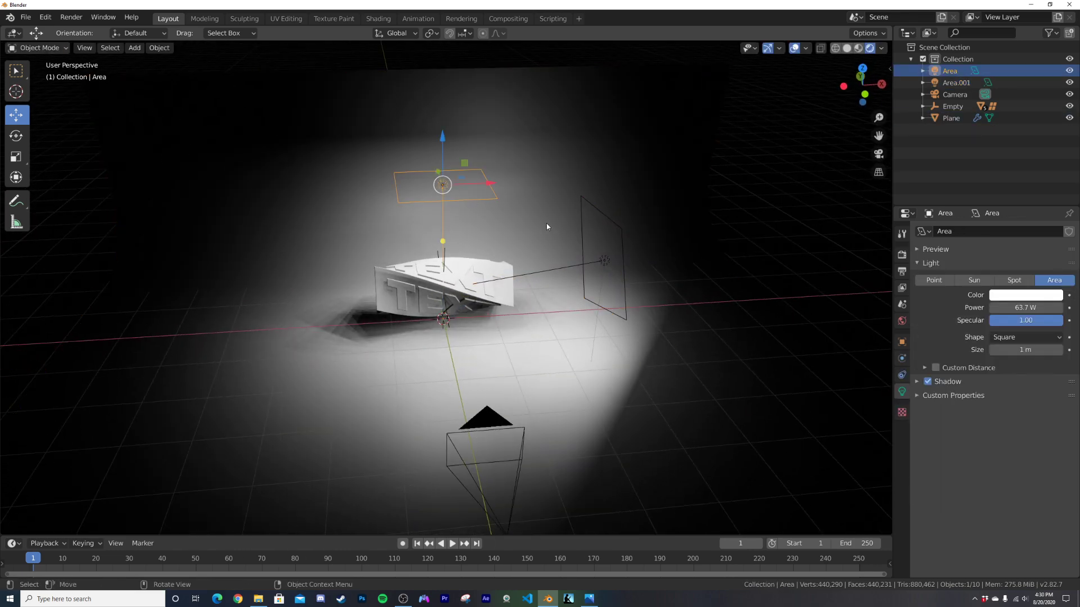
key(shift+d)
key(Escape)
drag(497, 194, 245, 220)
key(ctrl+z)
key(ctrl+z)
Move the backdrop plane about 1.7 m back along Y, away from the camera.
middle_drag(245, 220, 501, 350)
click(306, 369)
drag(406, 320, 357, 331)
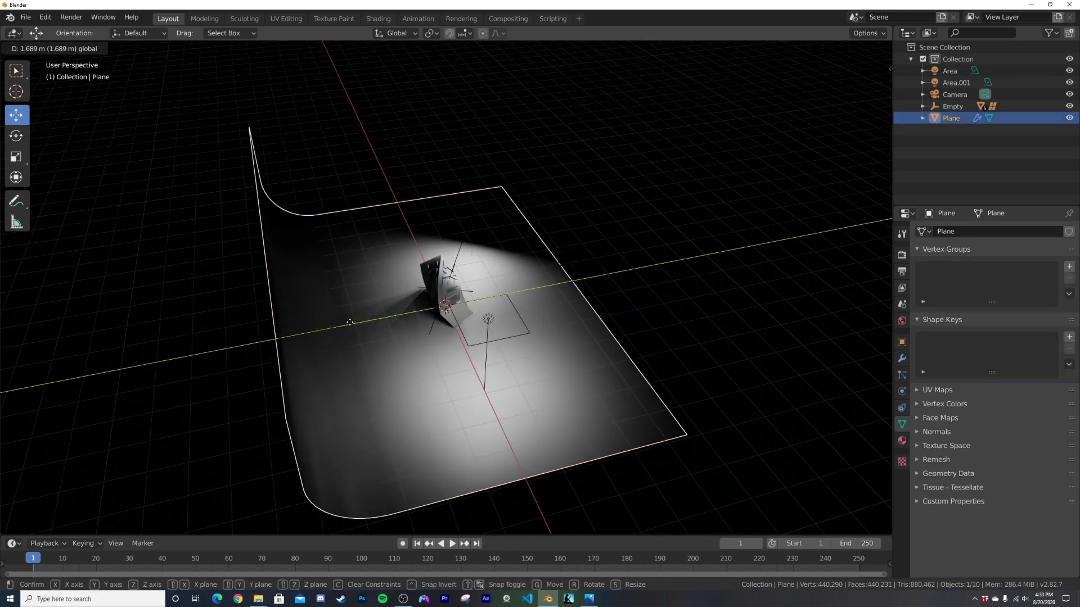
Move the original area light 2.09 m back along Y and lower it about 0.74 m behind the block.
click(488, 320)
drag(488, 321, 424, 330)
middle_drag(424, 328, 423, 323)
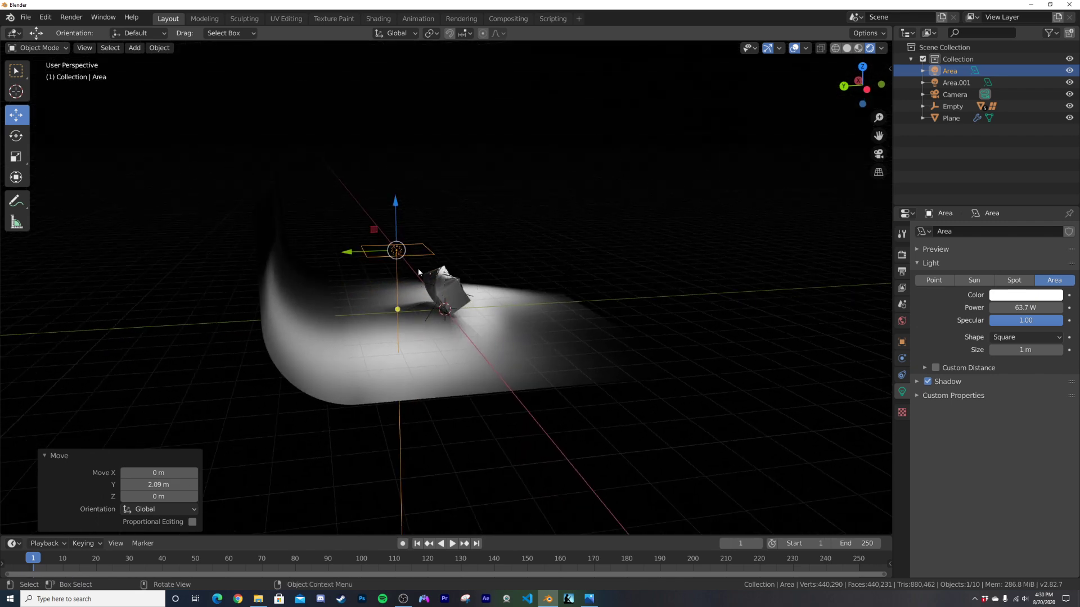
key(g)
click(420, 315)
Trackball-rotate the original area light by 72.2° and -21.2° towards the block and return to the camera view.
key(r)
key(r)
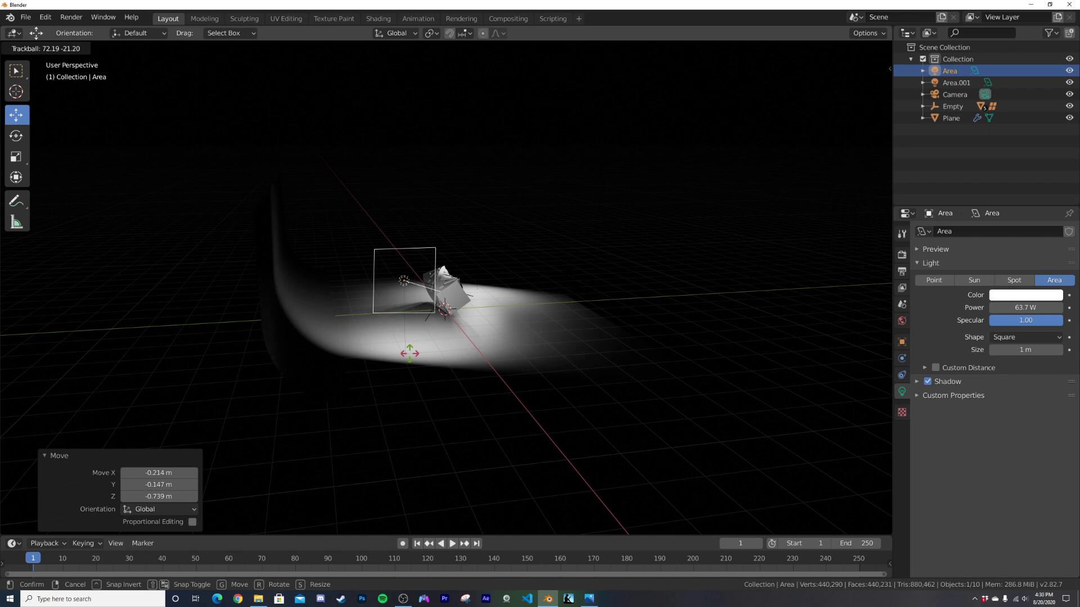
click(409, 353)
key(KP_0)
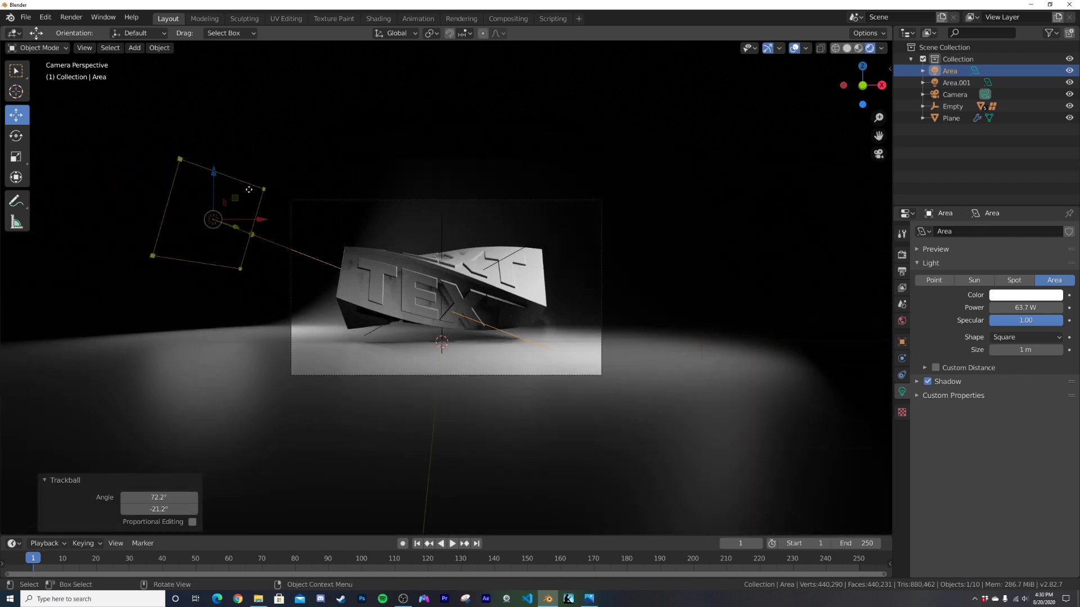
Move the original area light farther out along X and trackball-rotate it by 12° and 9.17° towards the block.
key(g)
key(x)
click(329, 282)
middle_drag(329, 282, 405, 314)
key(r)
key(r)
click(401, 310)
key(KP_0)
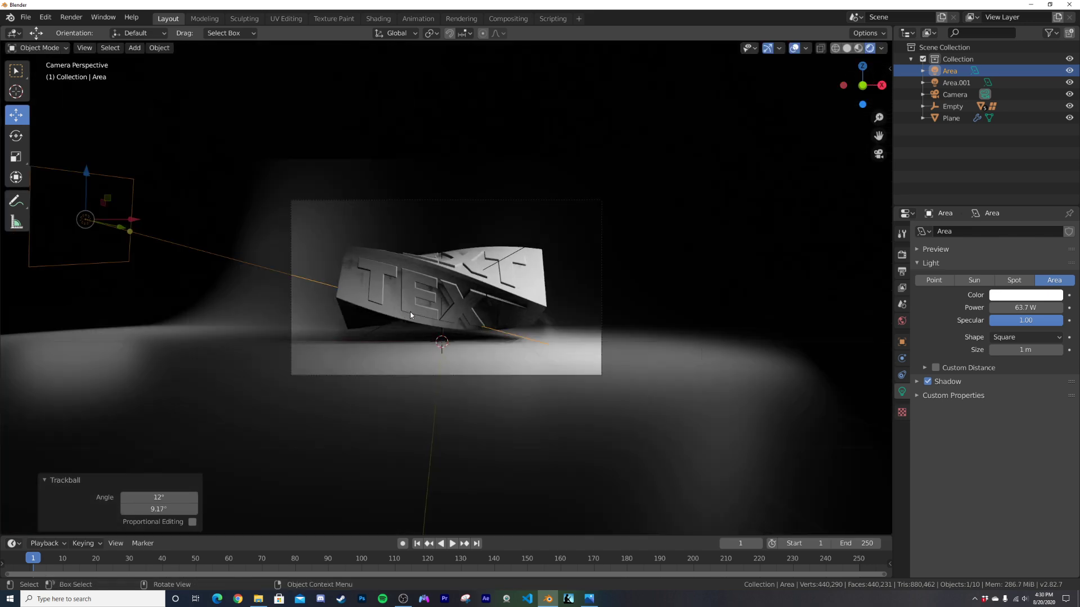
Give the twisted block a new material with a black base color and zero roughness.
scroll(496, 486, up, 2)
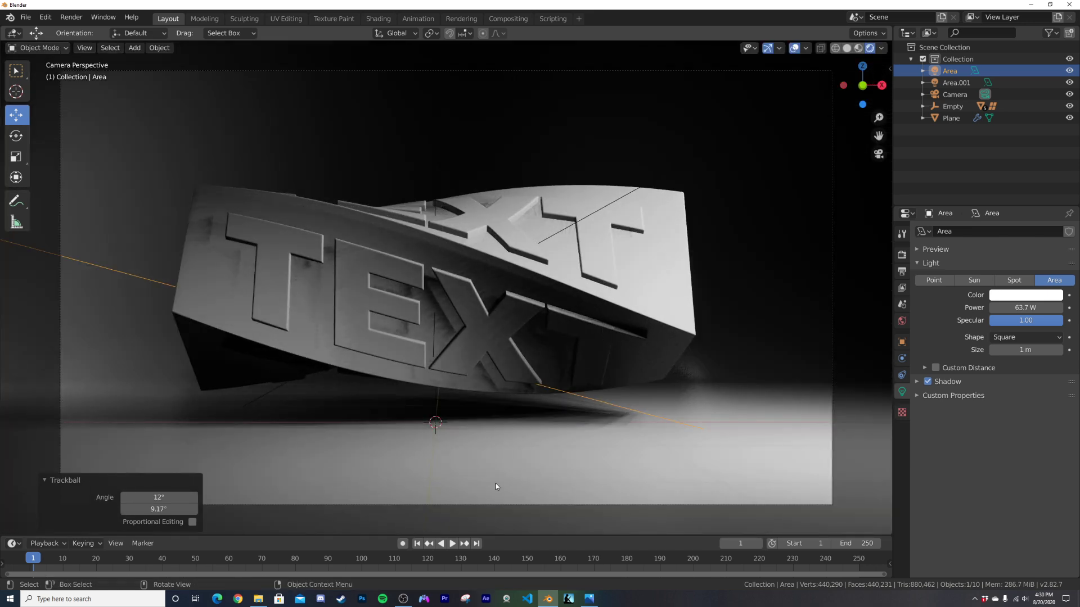
click(488, 324)
click(902, 442)
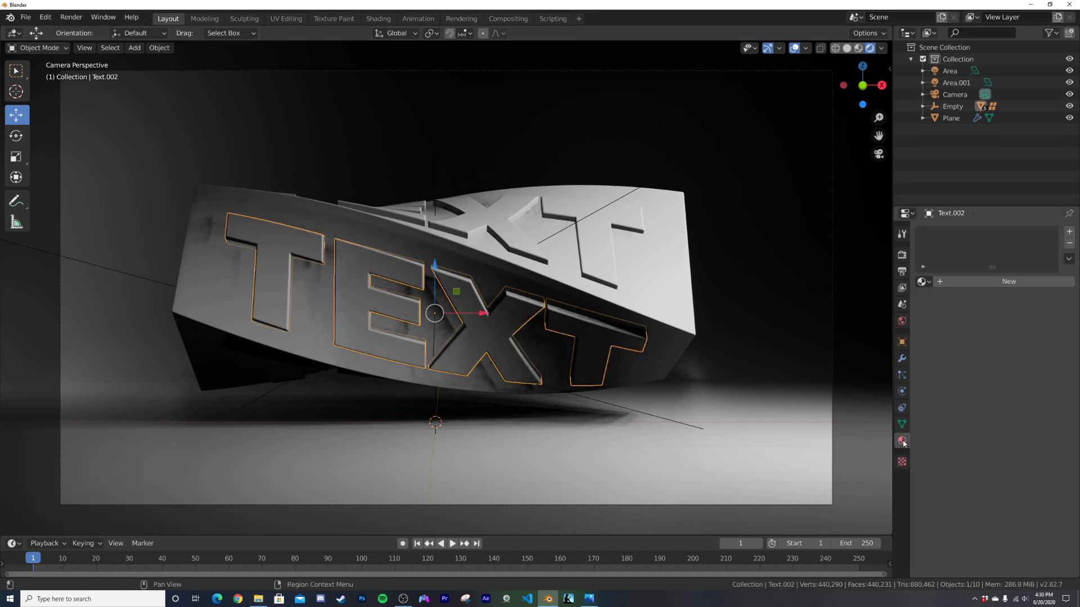
click(597, 264)
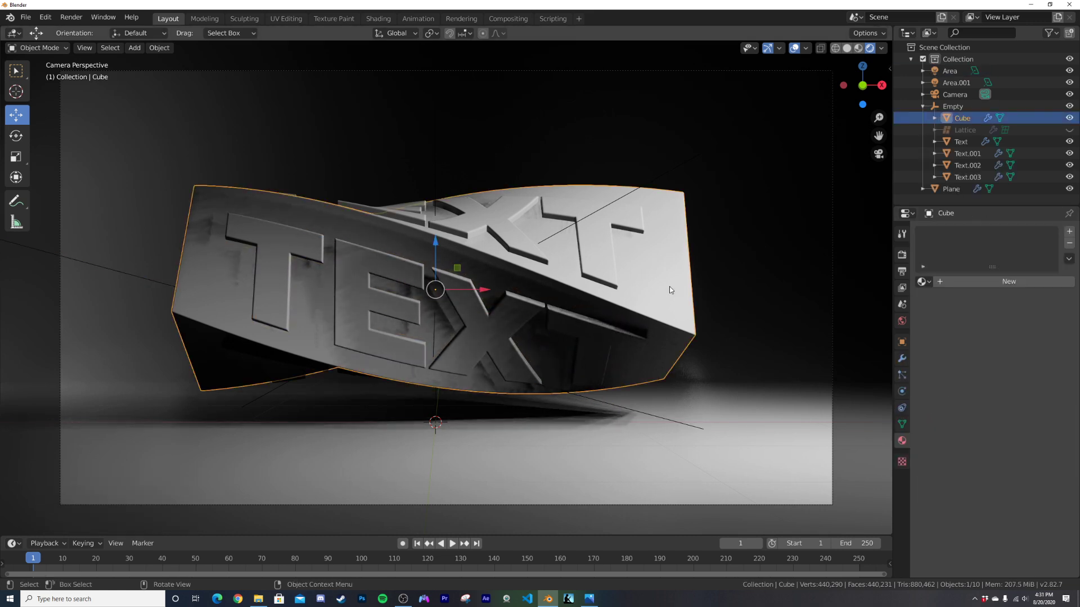
click(960, 281)
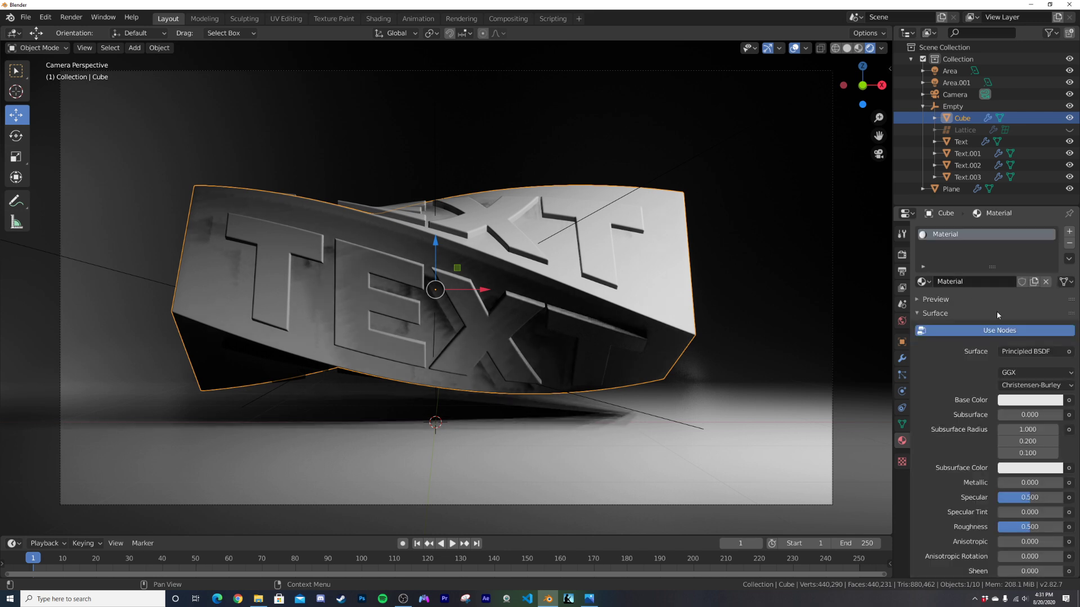
click(1039, 400)
drag(1052, 258, 1052, 317)
mouse_move(1021, 530)
mouse_down()
mouse_move(988, 531)
mouse_move(1029, 527)
mouse_up()
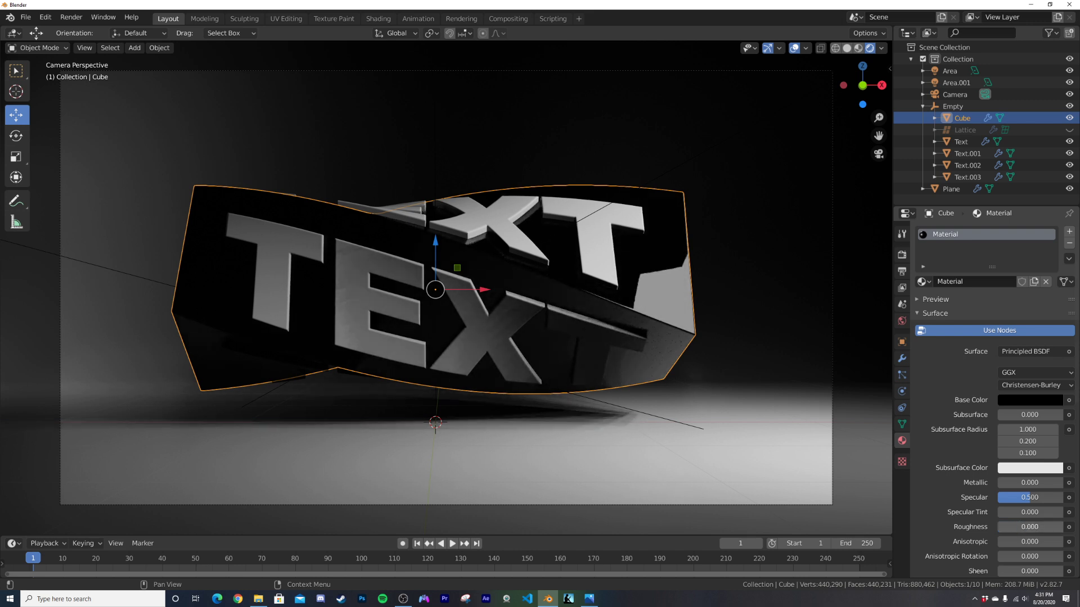
Give the upper TEXT lettering a new material with a pure white base color and zero roughness.
click(595, 255)
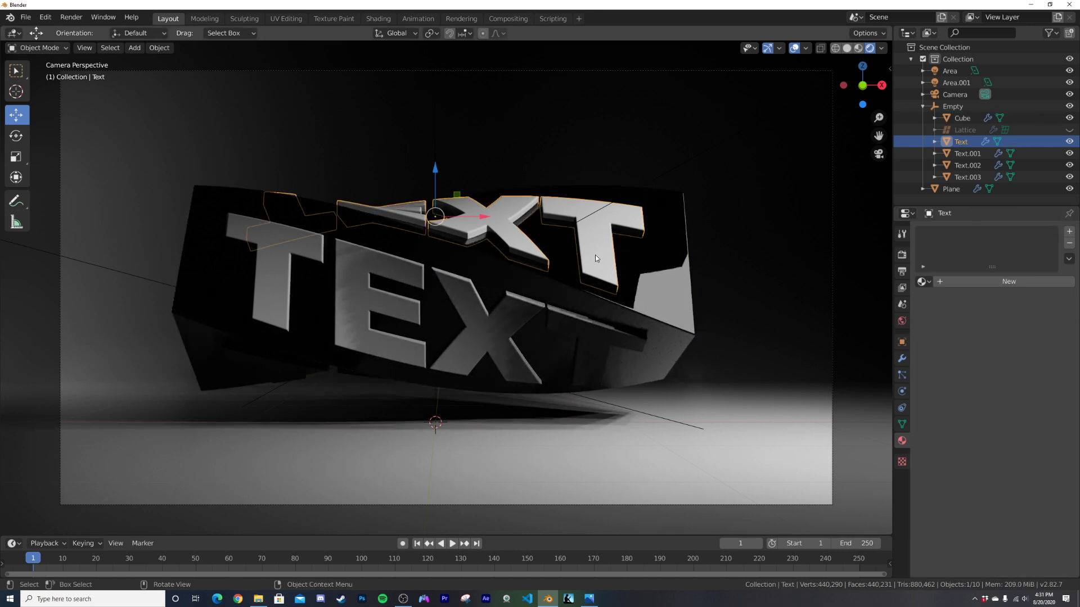
click(973, 282)
click(1030, 400)
drag(1055, 238, 1055, 233)
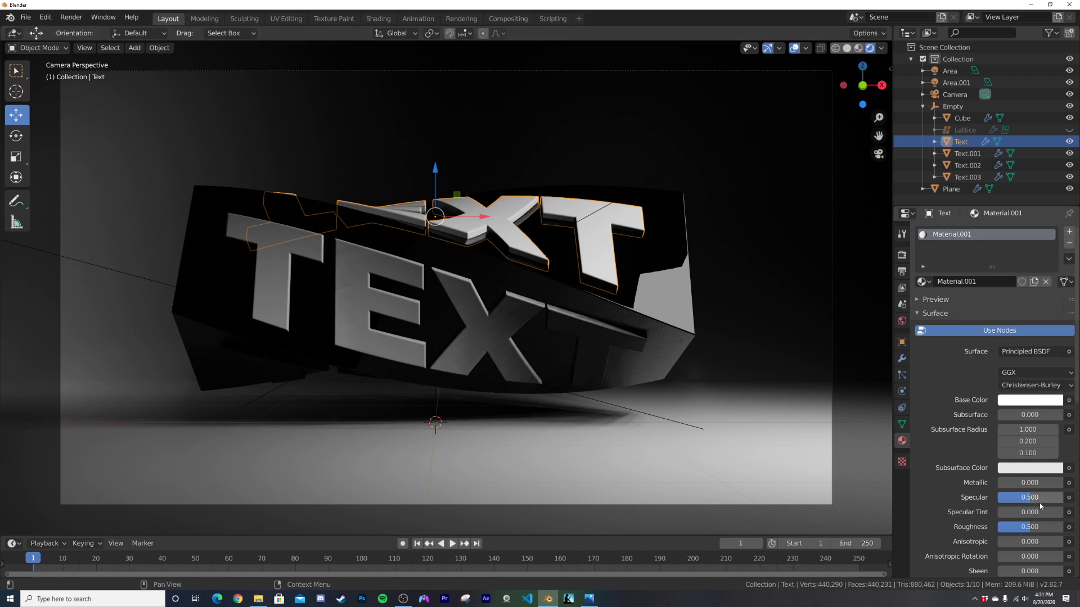
Assign the existing white Material.001 to the remaining TEXT objects and the backdrop plane.
click(597, 332)
click(923, 282)
click(815, 310)
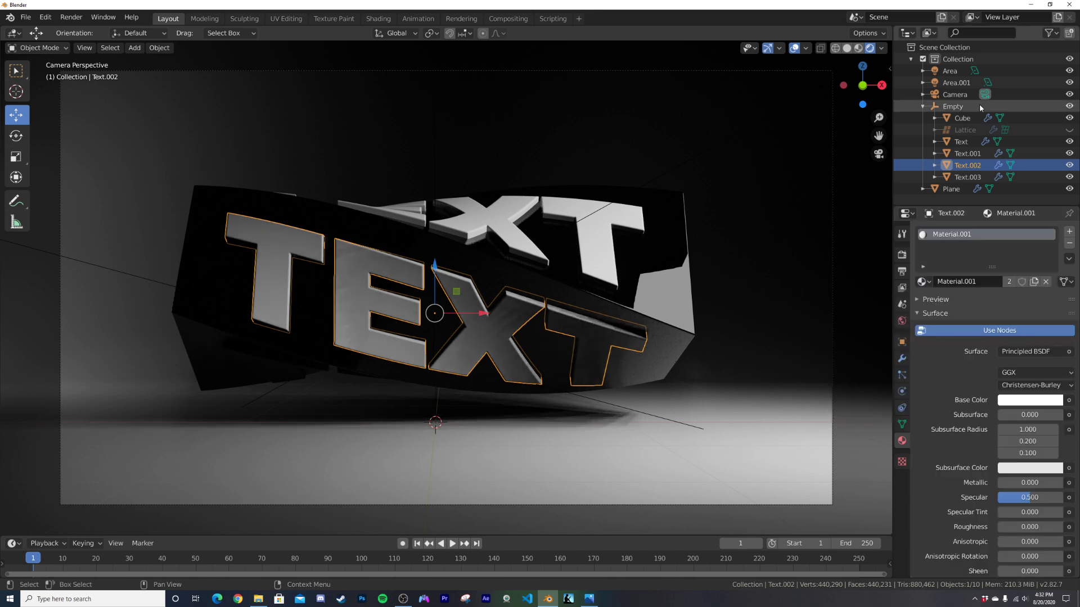
click(951, 189)
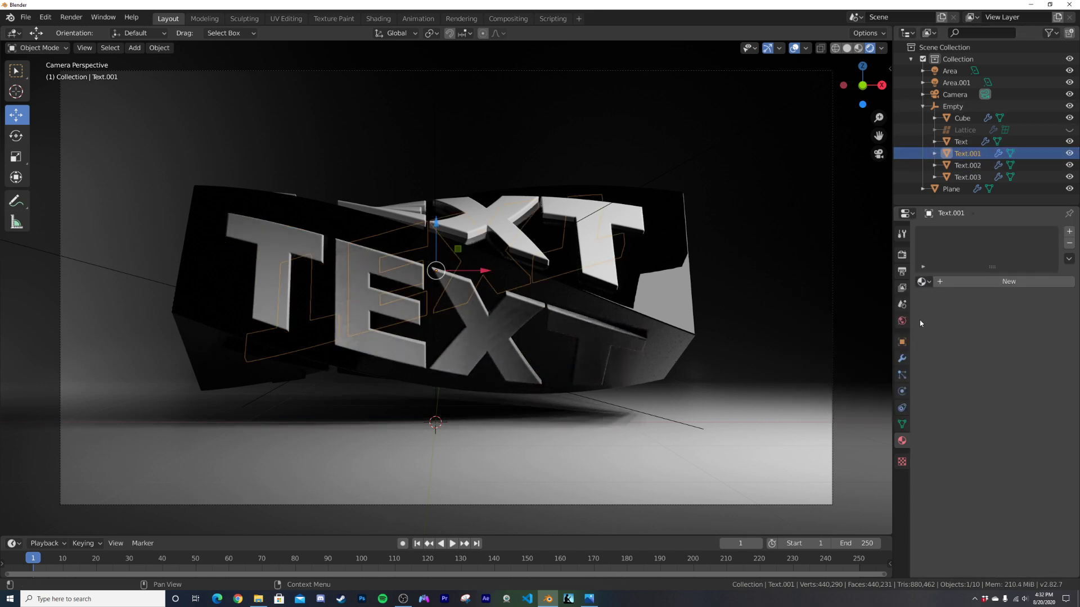
click(921, 282)
click(821, 309)
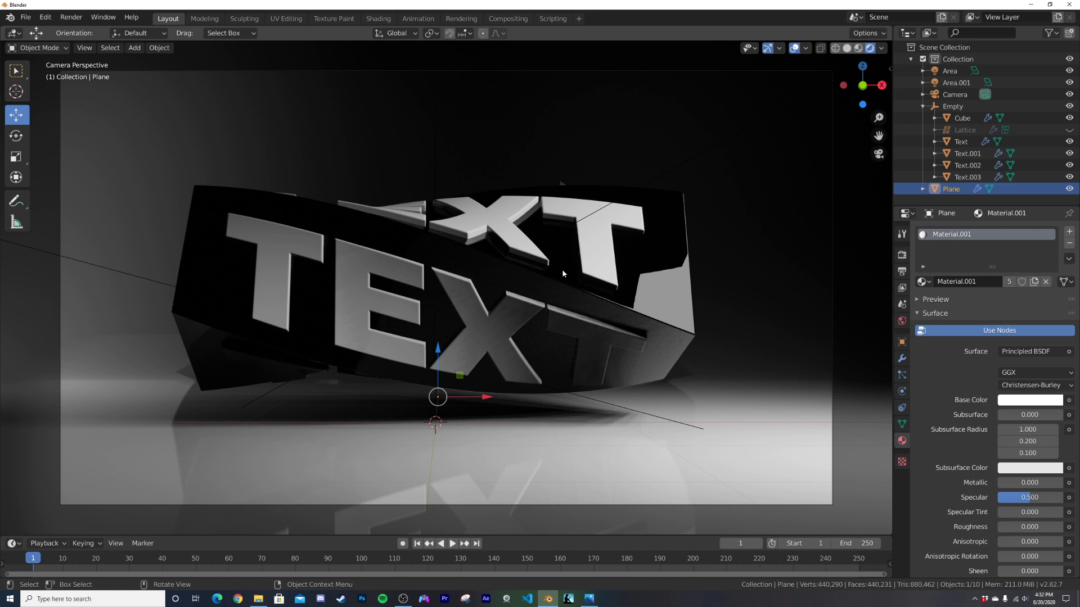
Add a third area light above the block, scaled by 2.195 and with a power of 127 W.
click(436, 167)
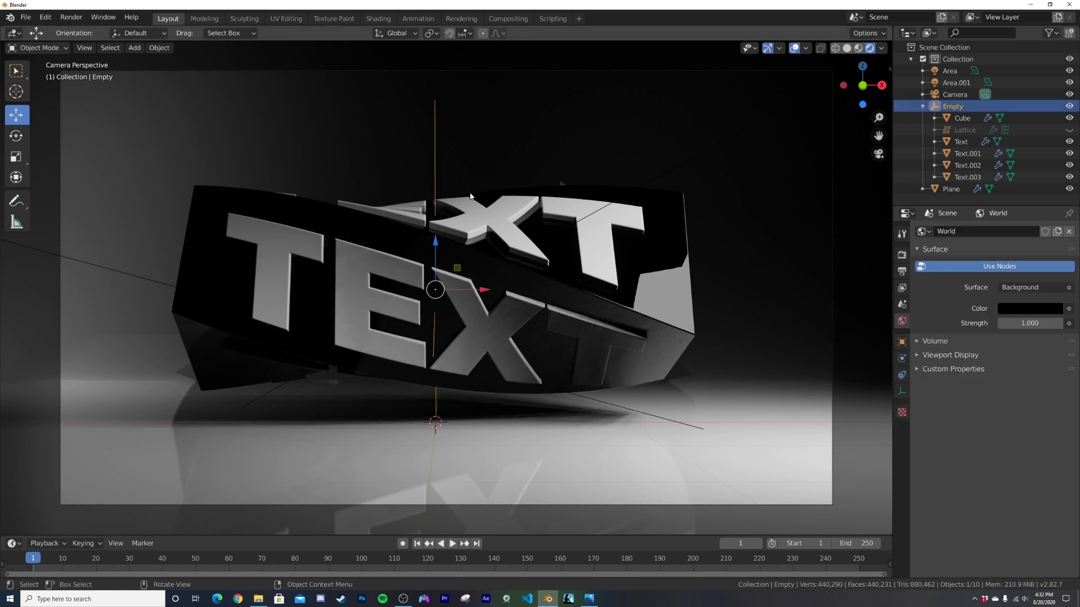
click(962, 96)
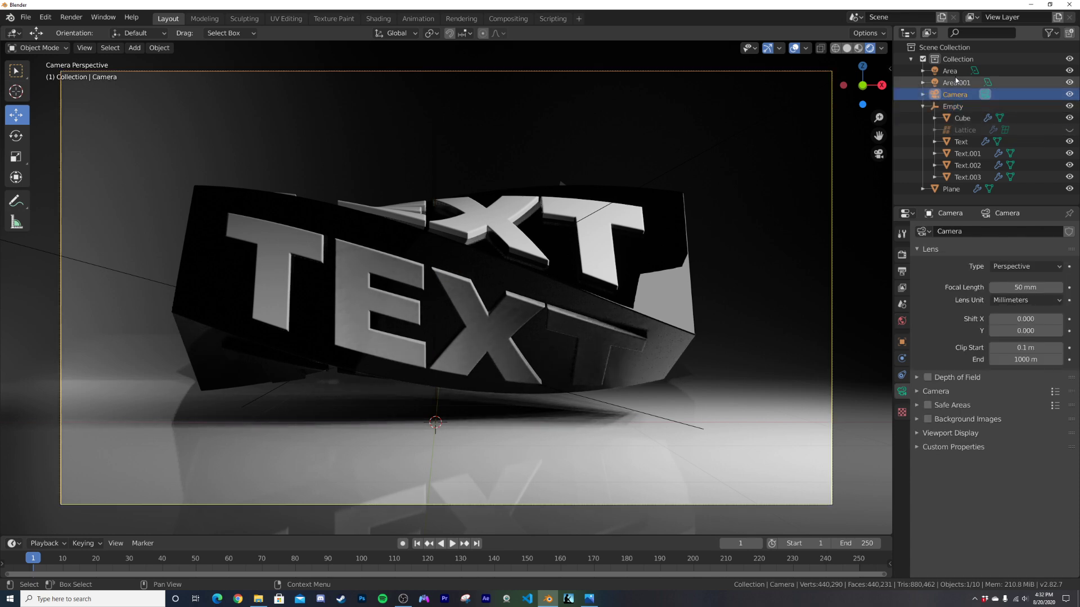
key(ctrl+z)
key(ctrl+z)
drag(1021, 308, 1057, 308)
scroll(878, 253, down, 2)
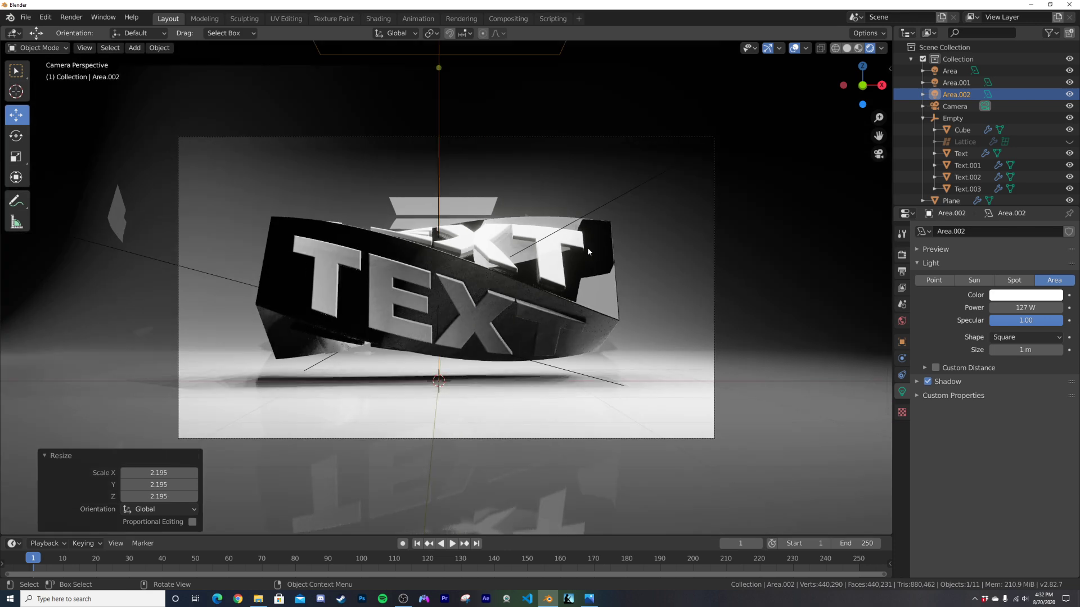
Check the two side area lights and hide the viewport gizmos and overlays to preview the scene.
click(956, 82)
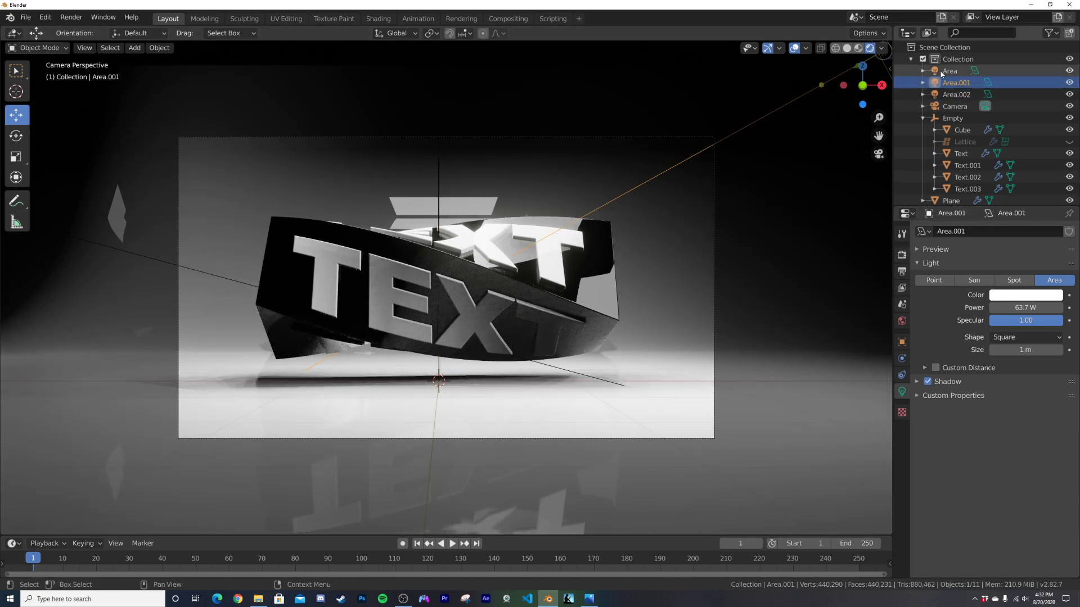
click(956, 70)
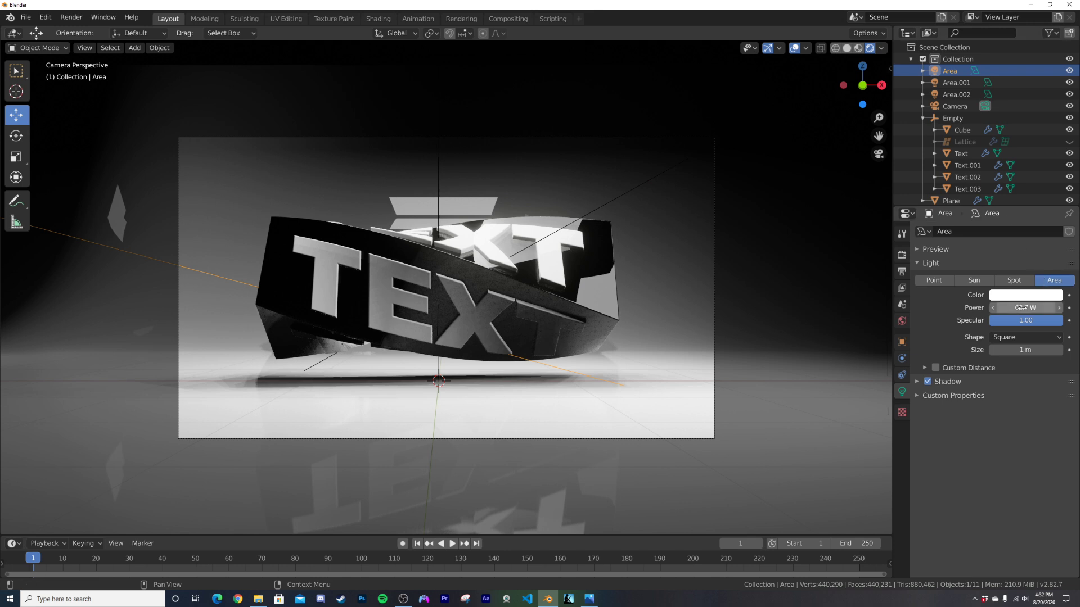
click(902, 321)
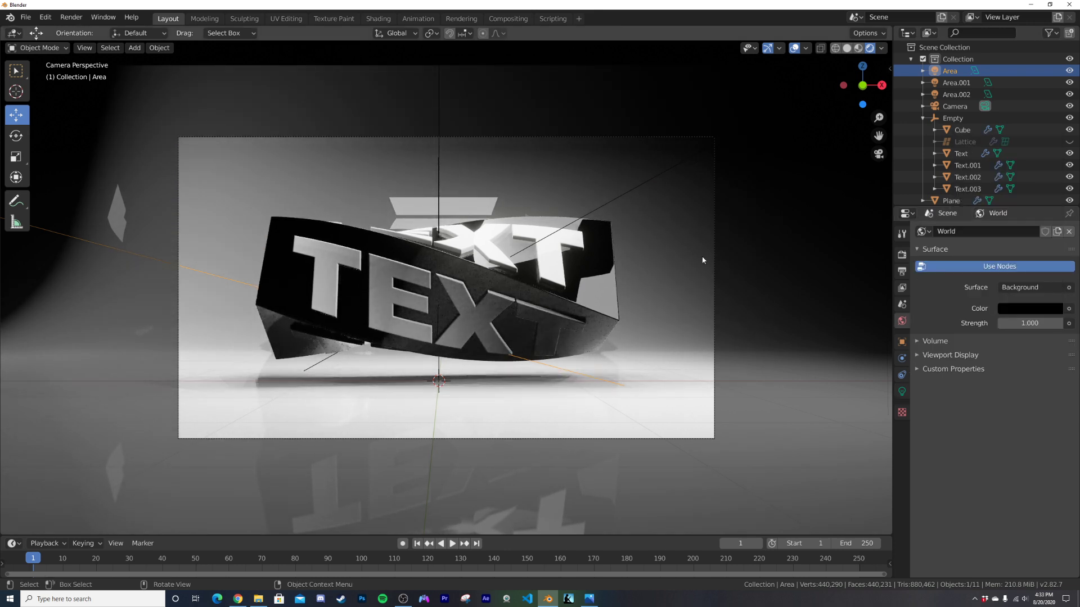
click(768, 47)
click(794, 48)
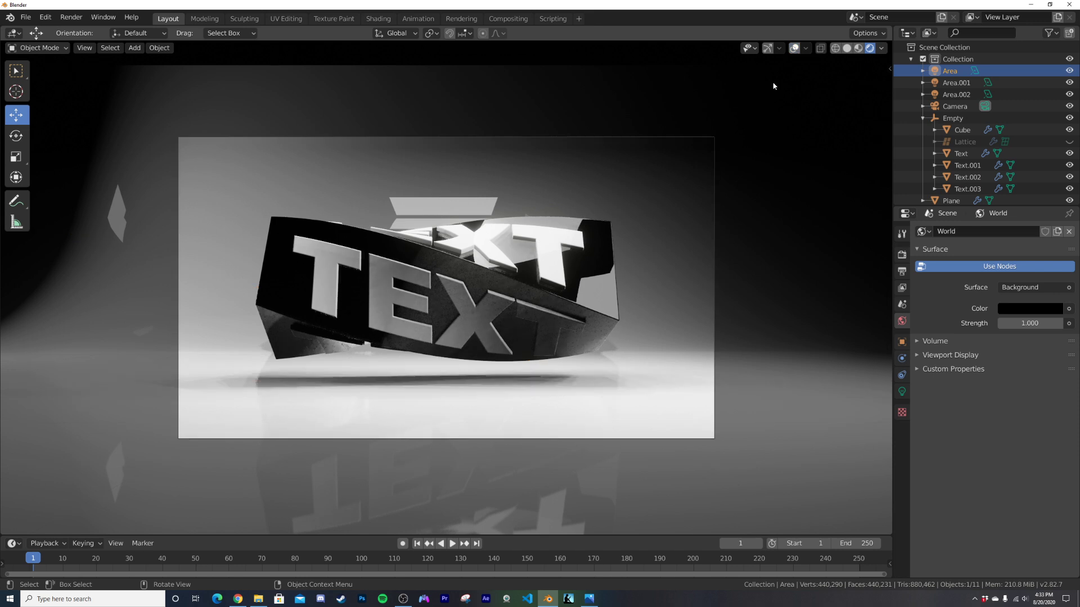
Brighten the world background color to a dark gray with RGB values of 0.071.
click(902, 255)
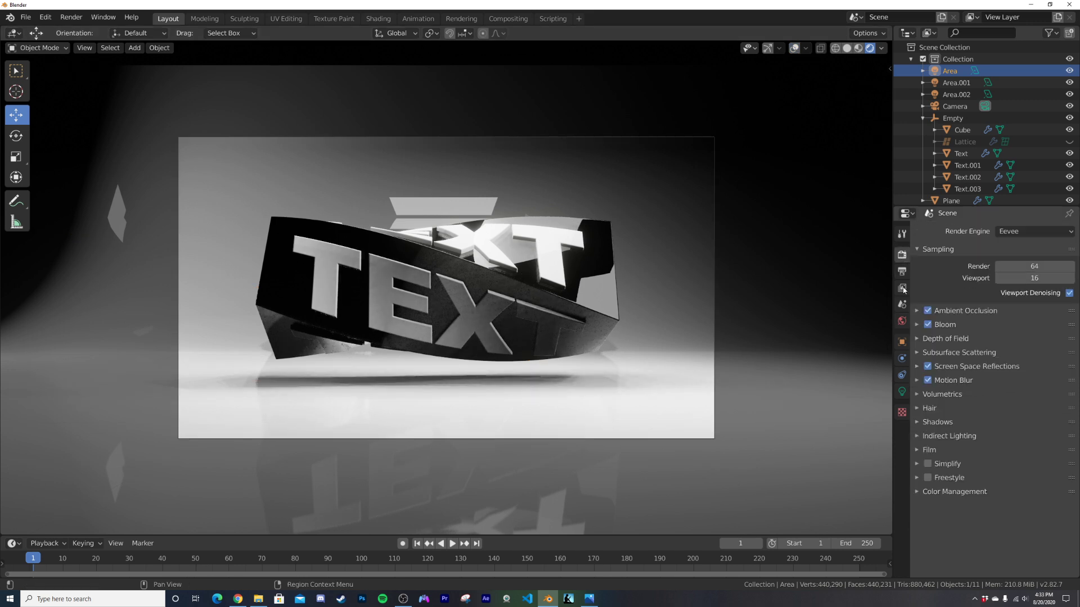
click(902, 321)
click(1049, 311)
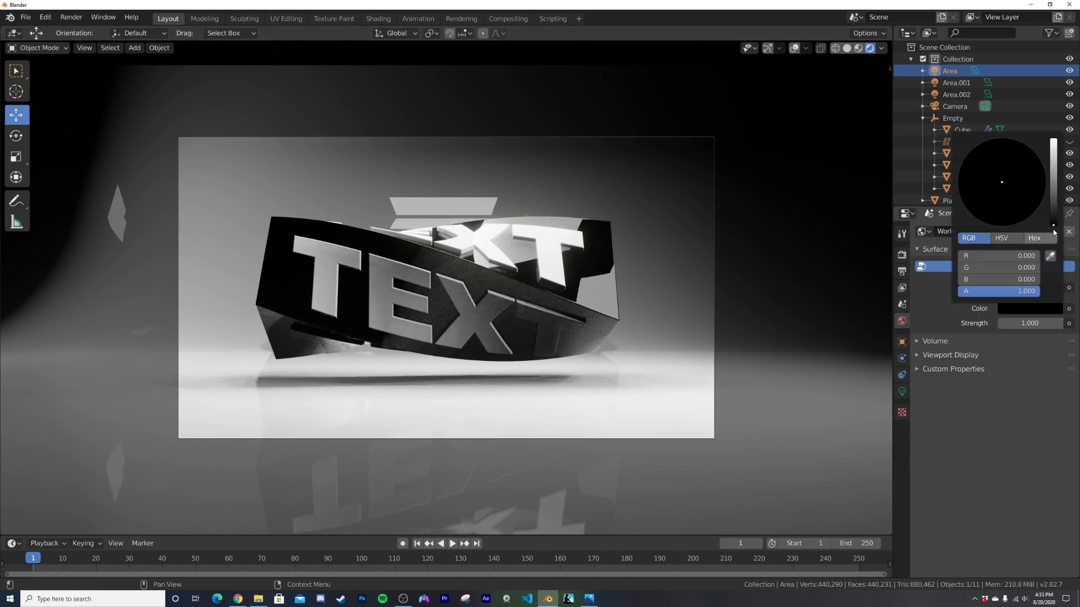
click(1054, 201)
click(1055, 200)
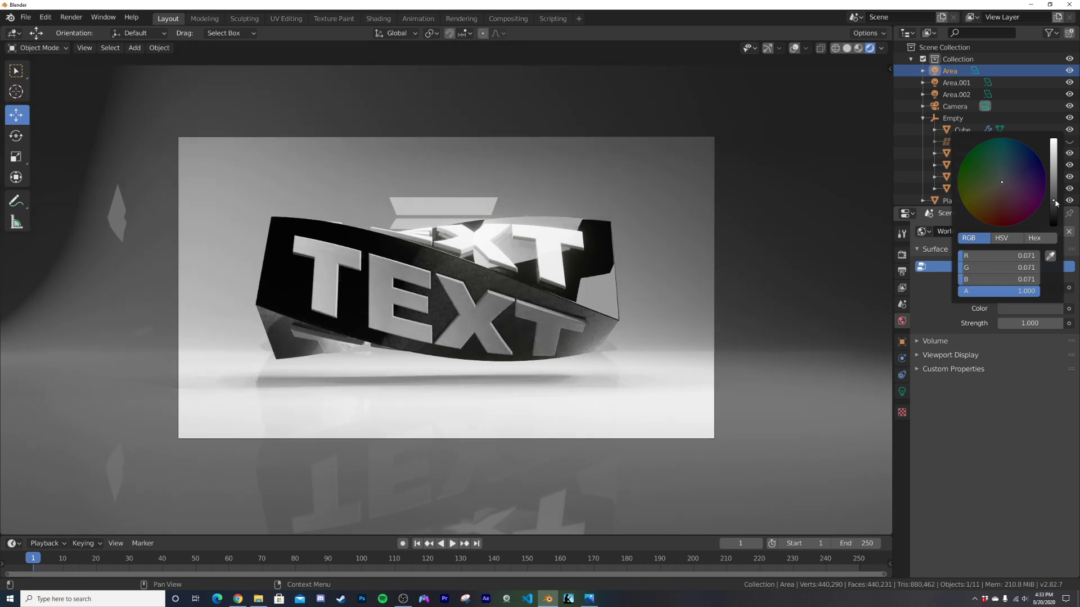
Show the gizmos and overlays again and raise the overhead area light 1.99 m along Z.
middle_drag(861, 169, 472, 117)
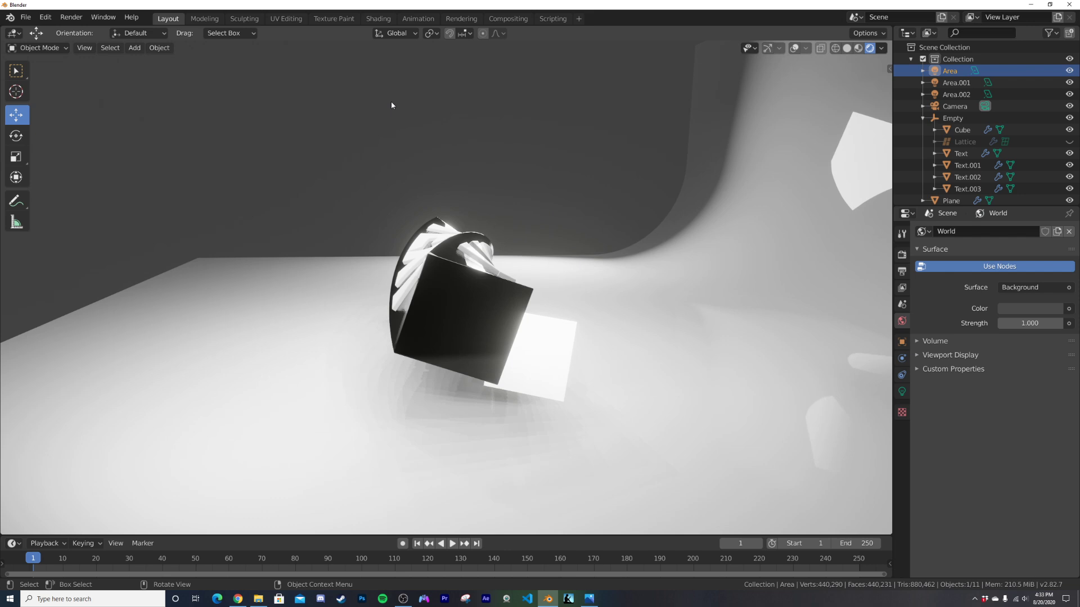
key(KP_0)
scroll(506, 297, up, 1)
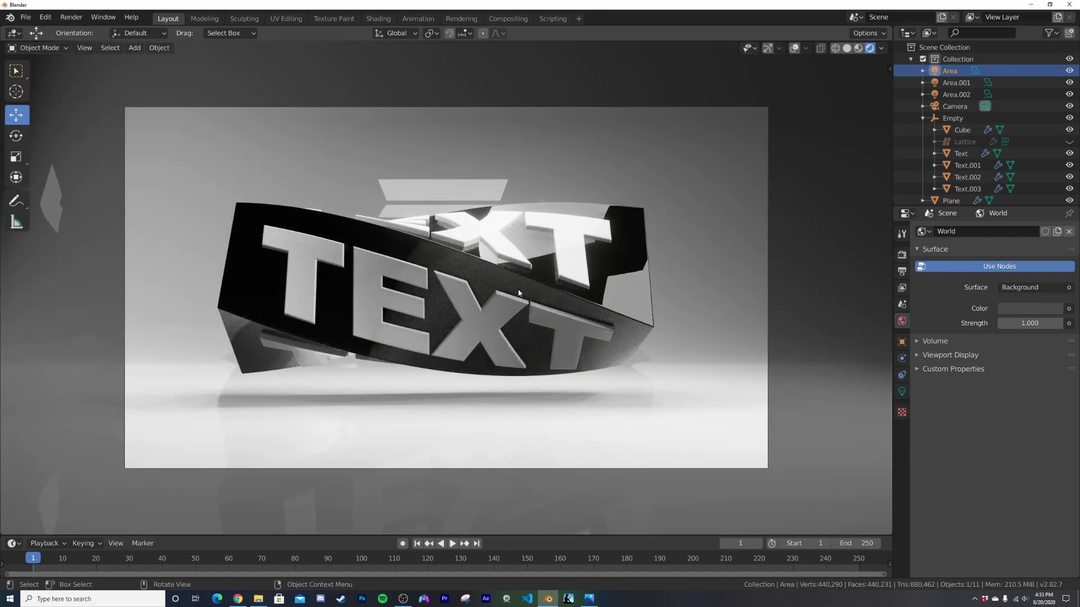
key(shift+alt+z)
scroll(496, 194, down, 1)
click(475, 209)
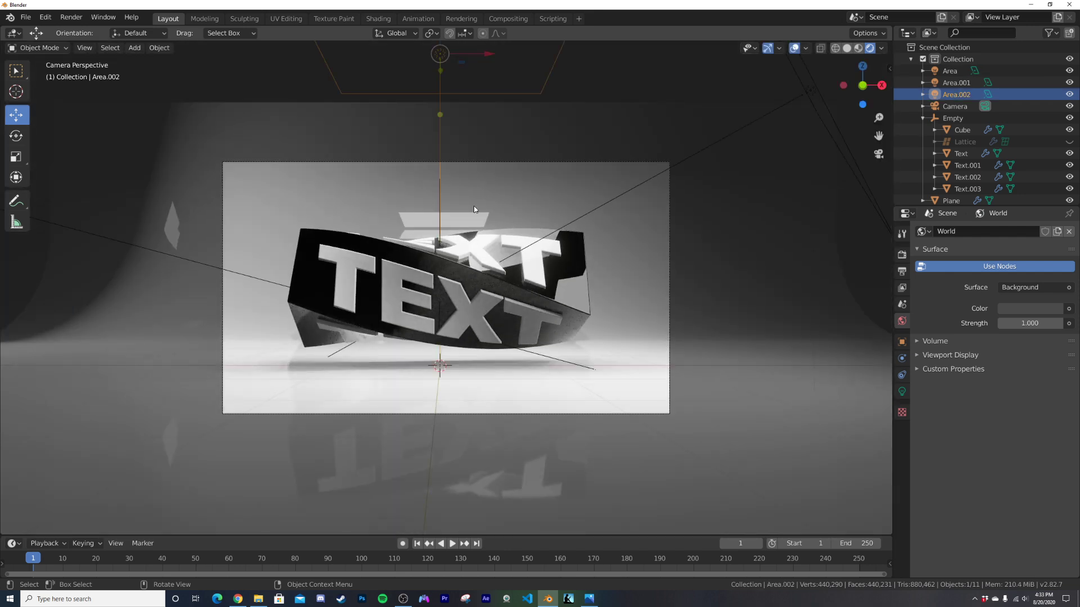
scroll(442, 80, down, 2)
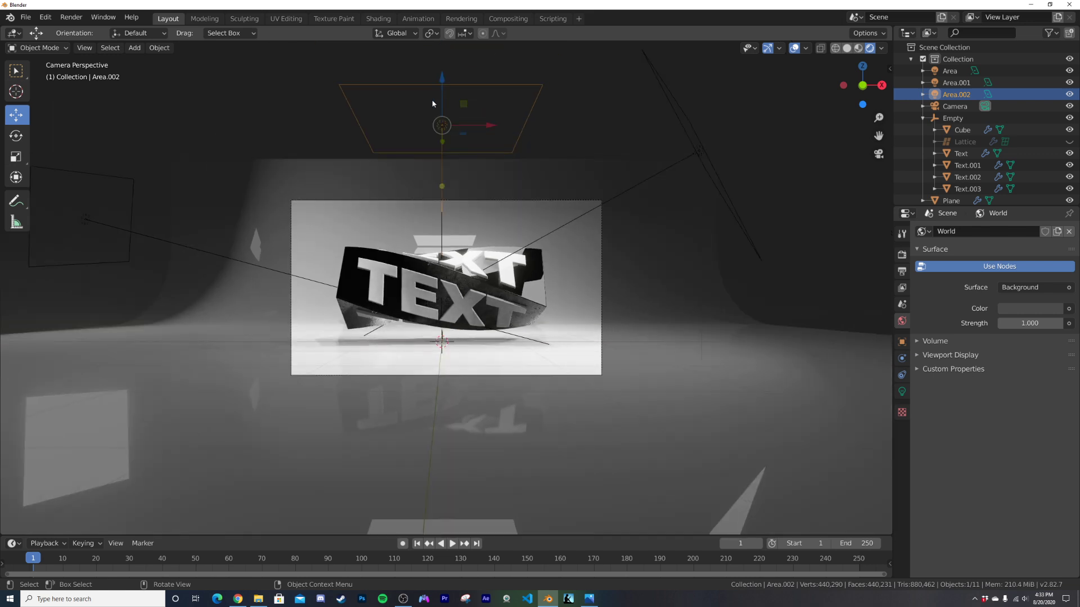
scroll(473, 243, up, 1)
scroll(460, 237, down, 3)
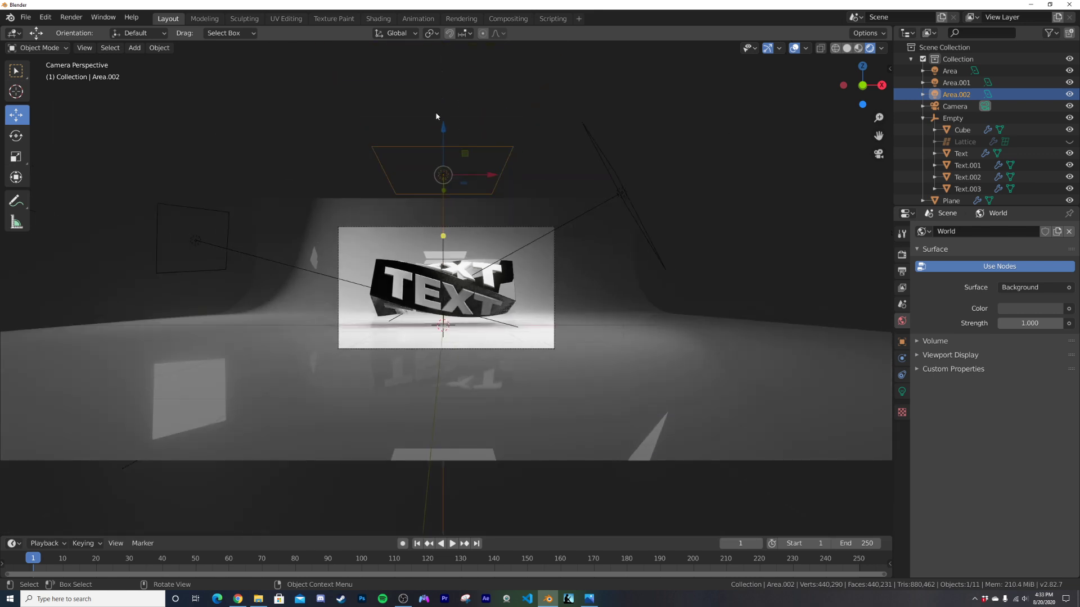
drag(443, 130, 467, 515)
scroll(482, 393, up, 5)
scroll(482, 394, up, 2)
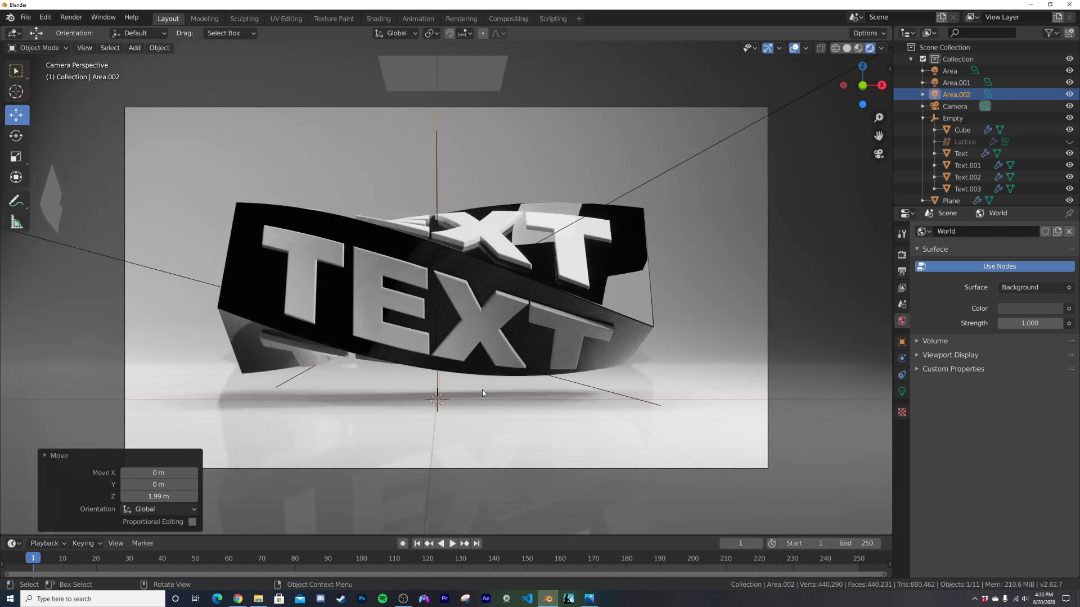
Select the Empty that parents the block and set the animation's end frame to 240.
click(922, 117)
click(937, 118)
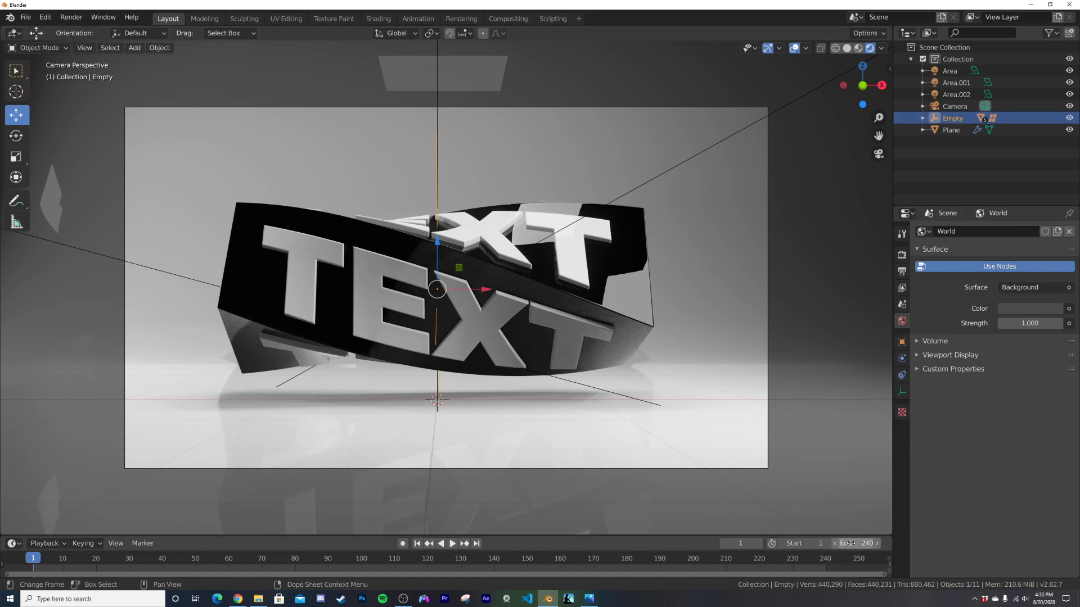
ctrl+scroll(674, 558, up, 2)
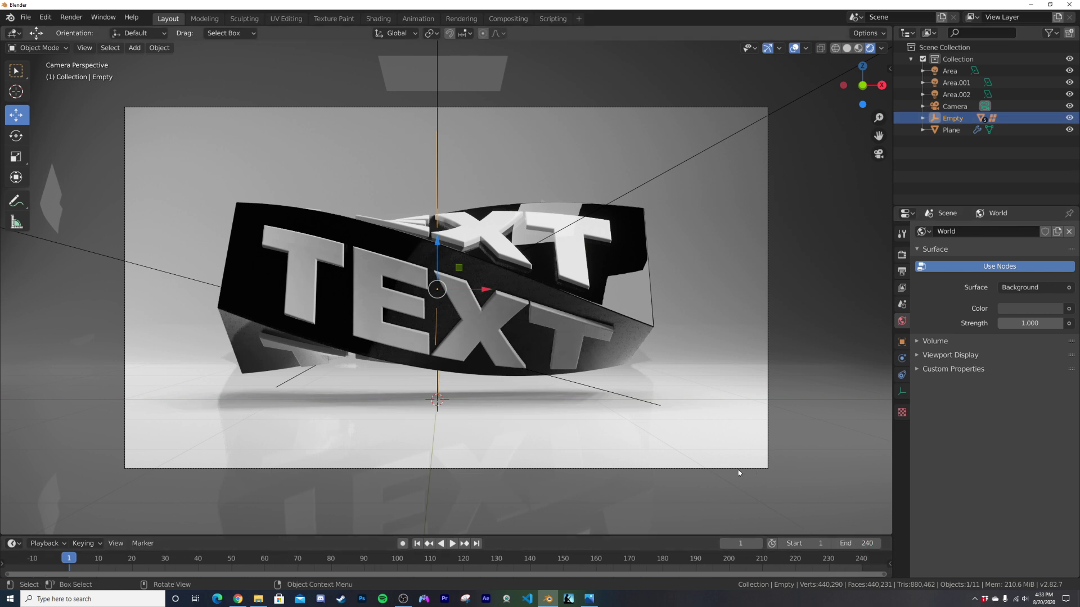
At frame 0, set the Empty's X rotation to 0° and insert a keyframe on it.
key(Left)
click(900, 343)
drag(1021, 305, 982, 305)
click(1025, 306)
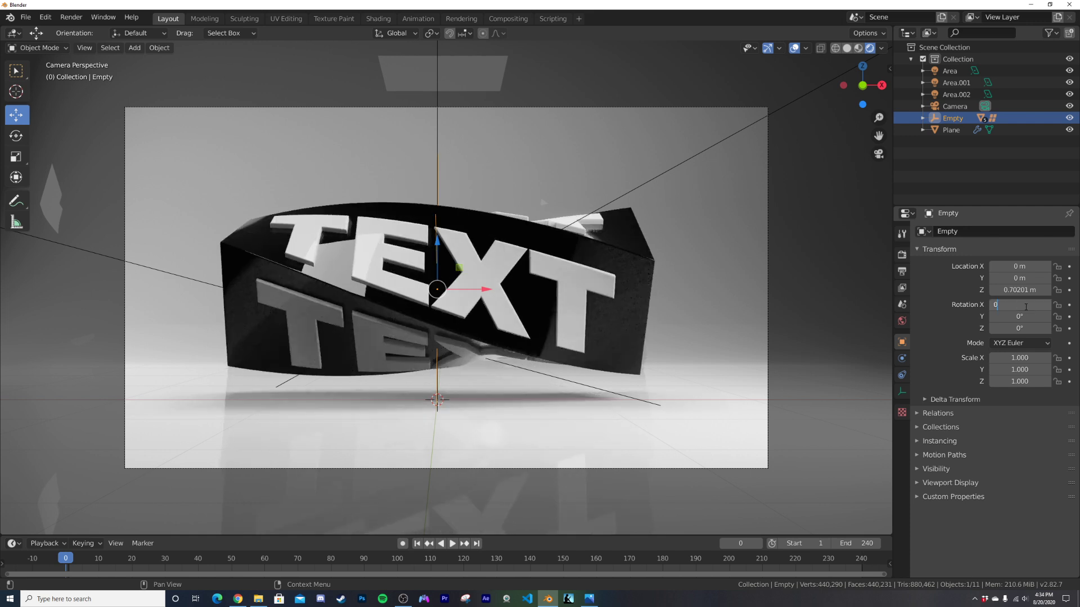
text(0)
key(Return)
click(1070, 305)
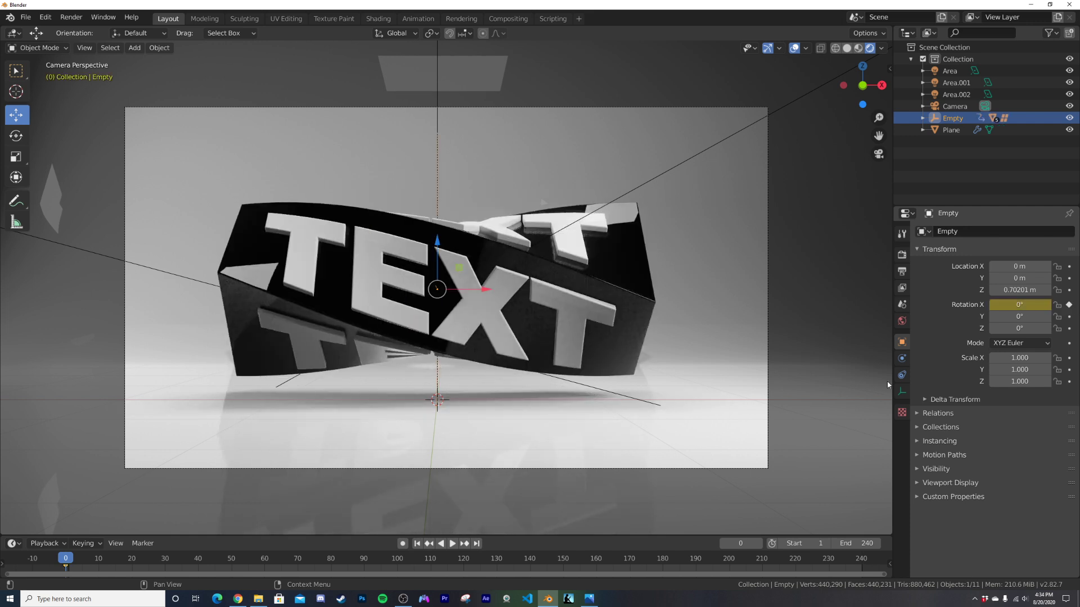
At frame 240, set the Empty's X rotation to 360° and insert a keyframe on it.
click(476, 543)
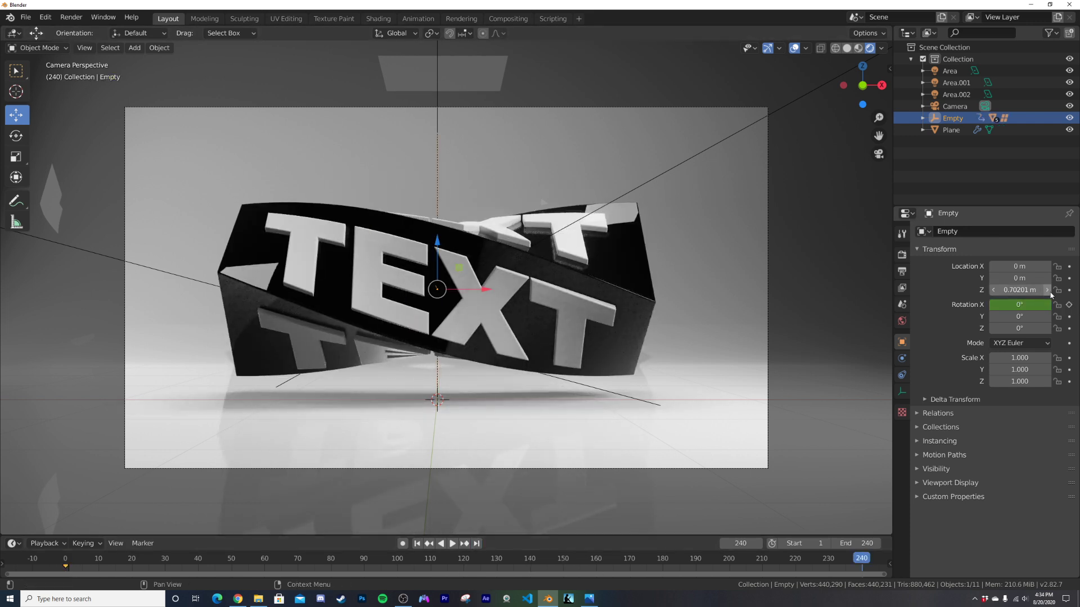
click(1026, 304)
text(360)
key(Return)
click(1069, 304)
Play the animation to preview the block's rotation and stop the playback.
key(space)
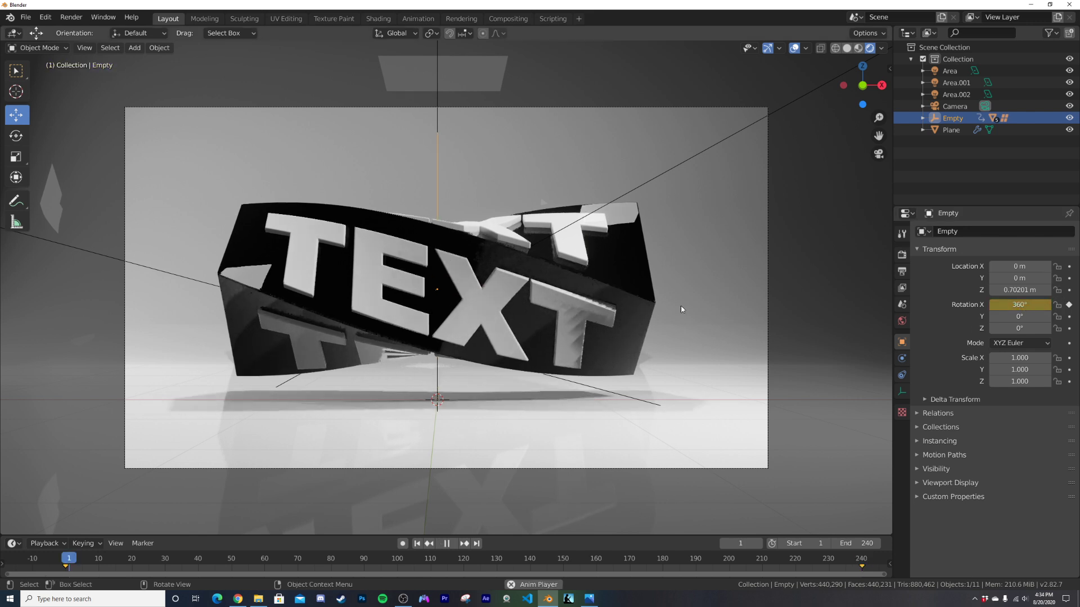
click(794, 49)
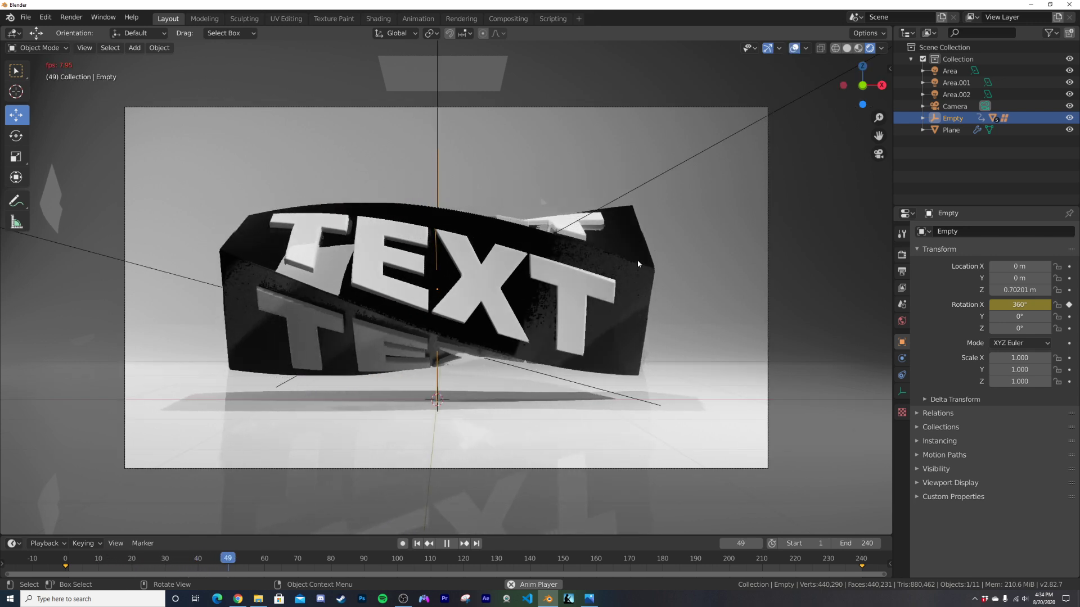
key(space)
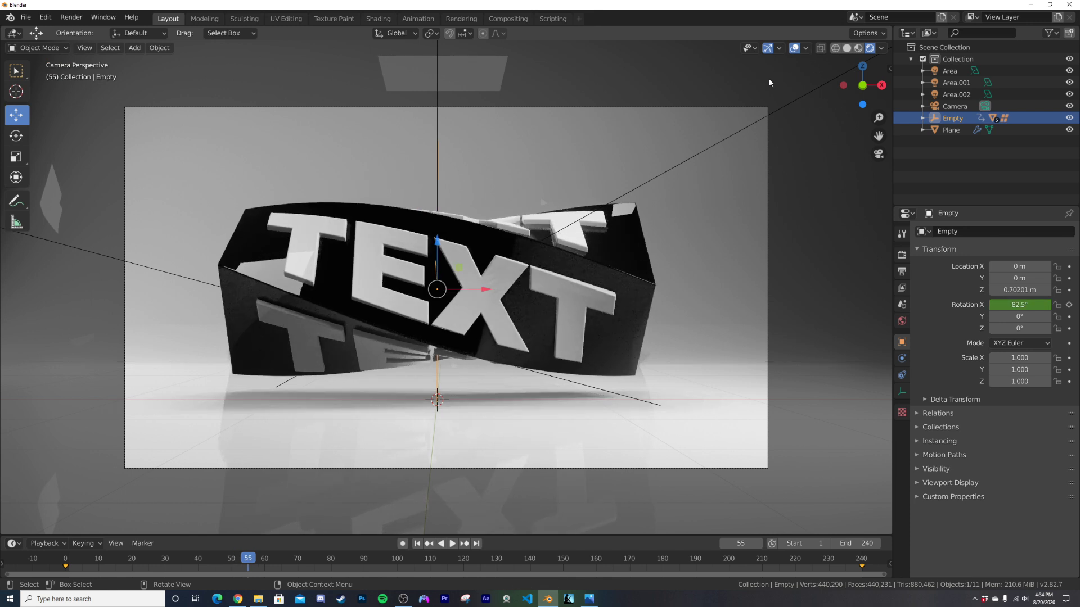
Preview the block's rotation, hide the viewport gizmos and overlays, and replay the animation without them.
key(space)
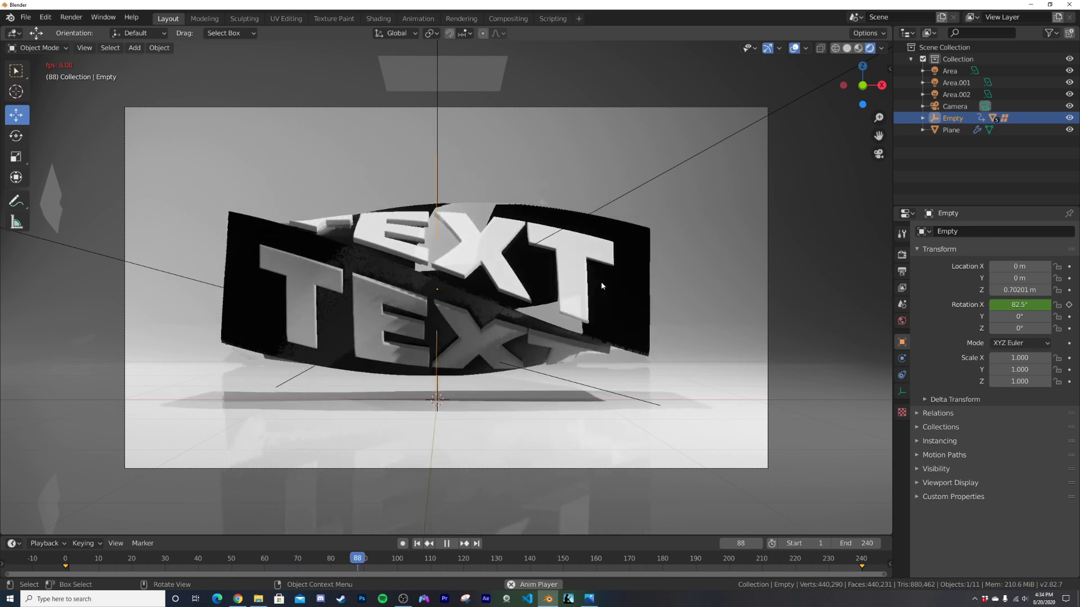
key(space)
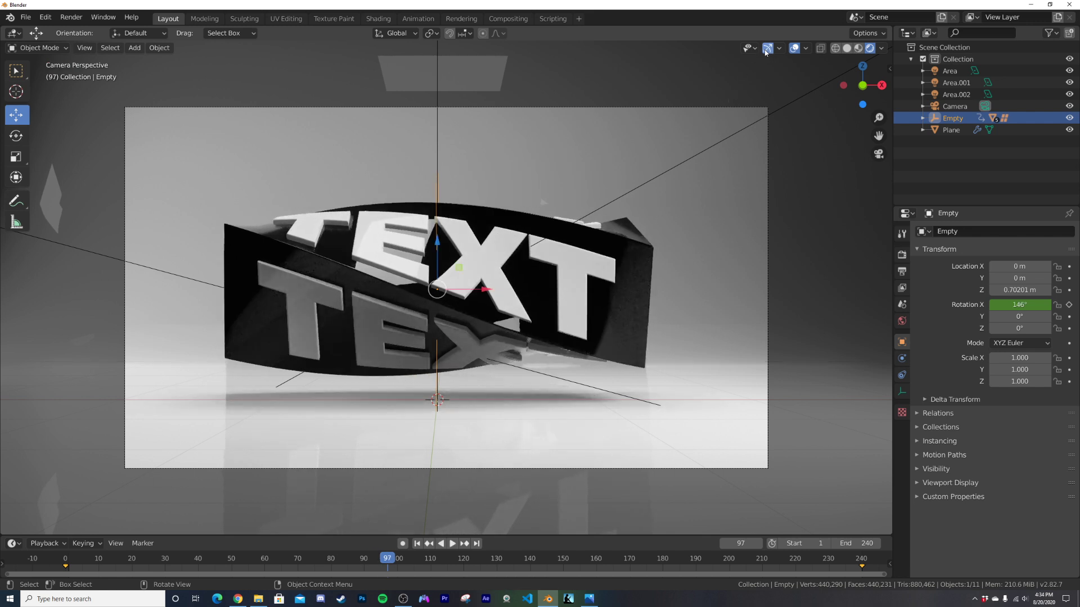
click(794, 49)
key(space)
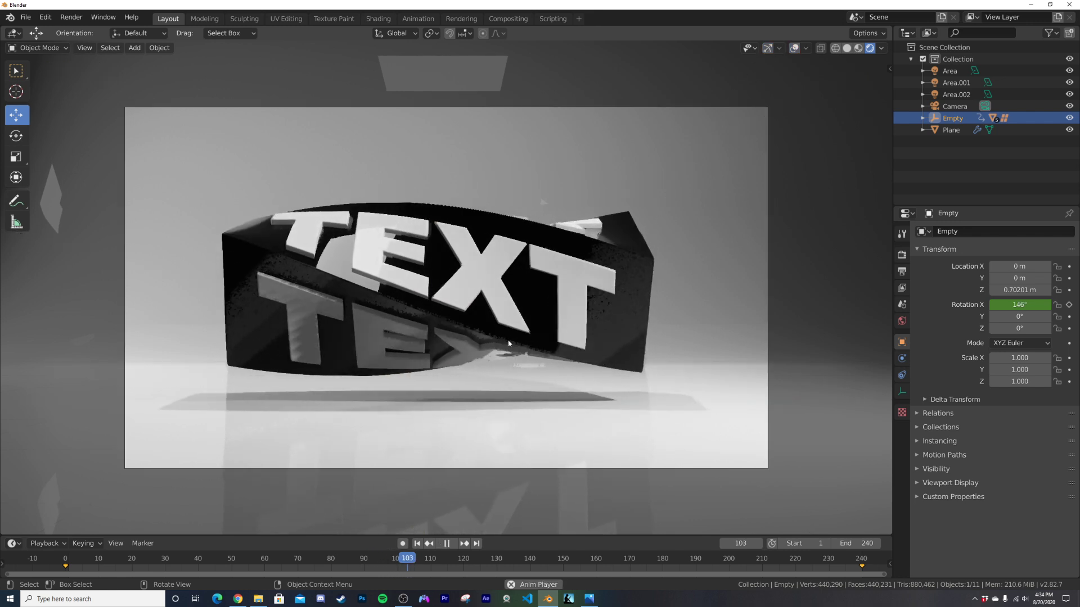
key(space)
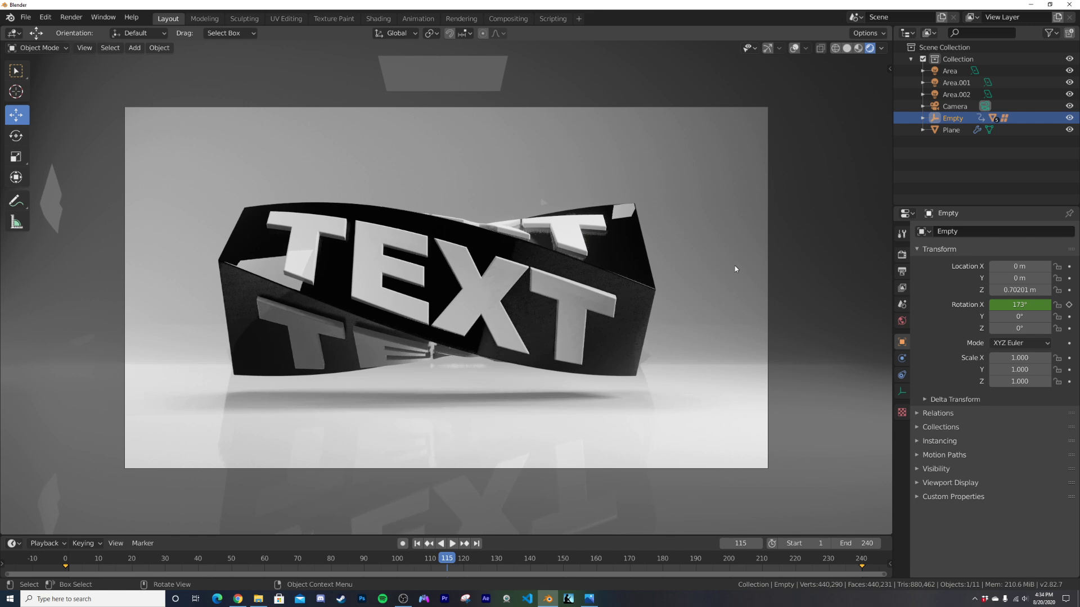
Set the render output's file format to FFmpeg video.
click(902, 254)
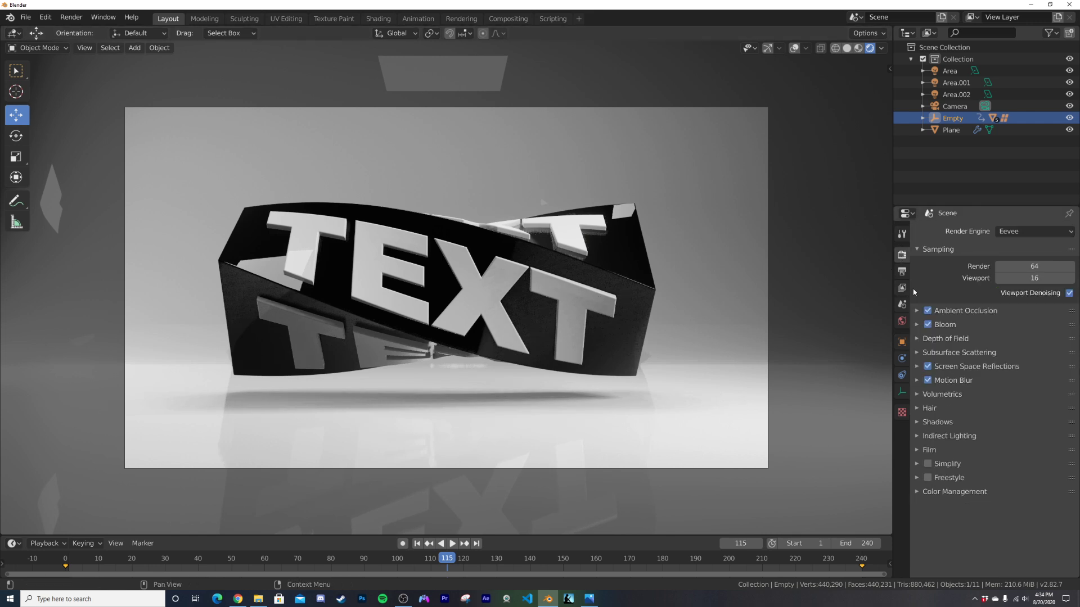
click(902, 273)
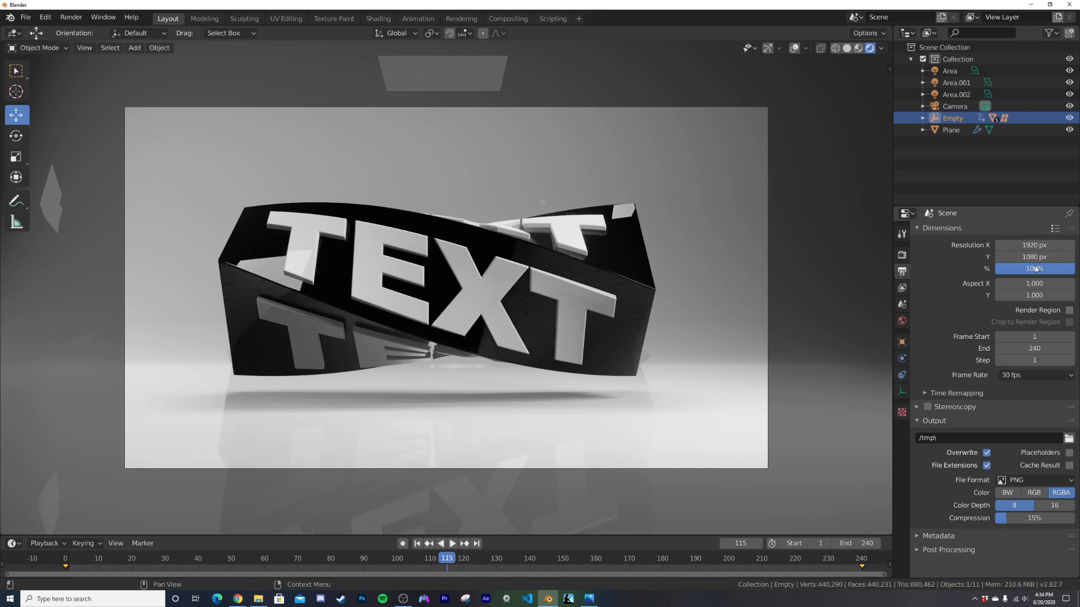
click(1026, 482)
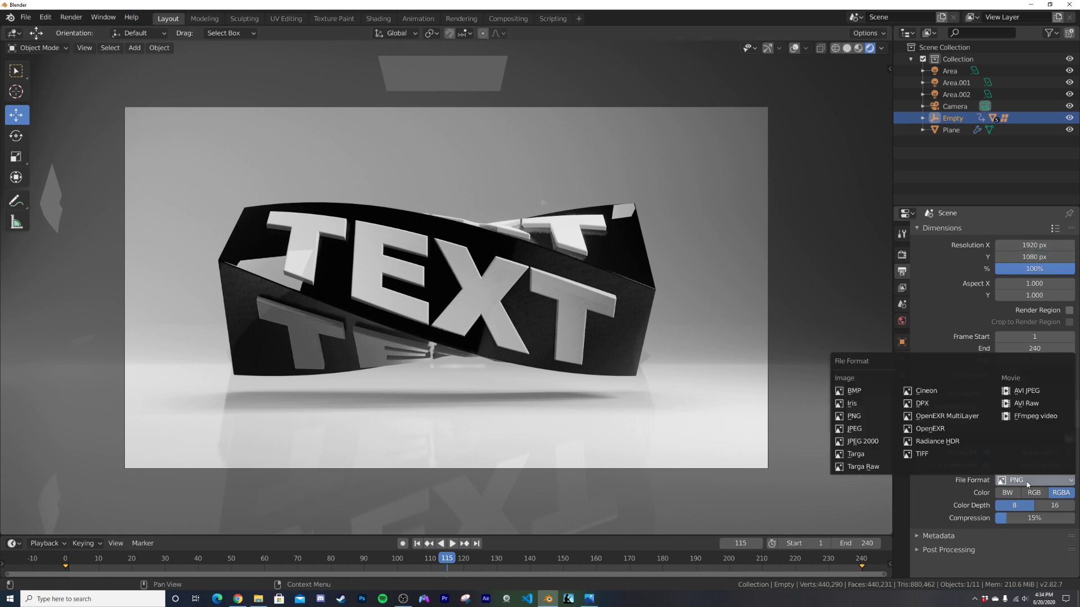
click(1035, 422)
click(1029, 480)
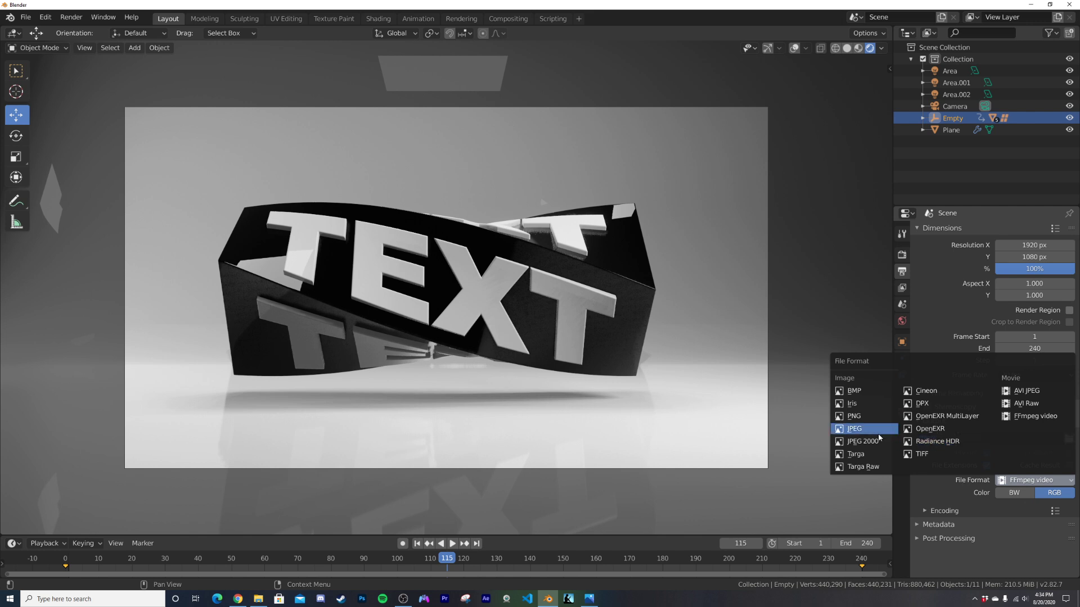
click(1028, 420)
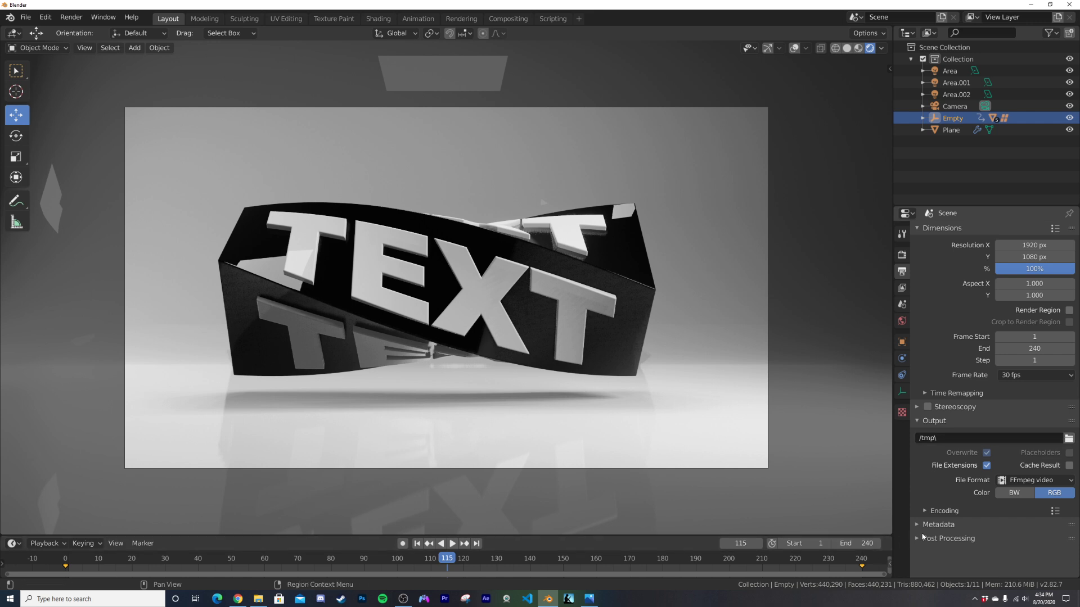
Set the video encoding to an MPEG-4 container with perceptually lossless output quality.
click(943, 511)
scroll(990, 521, down, 1)
click(1031, 509)
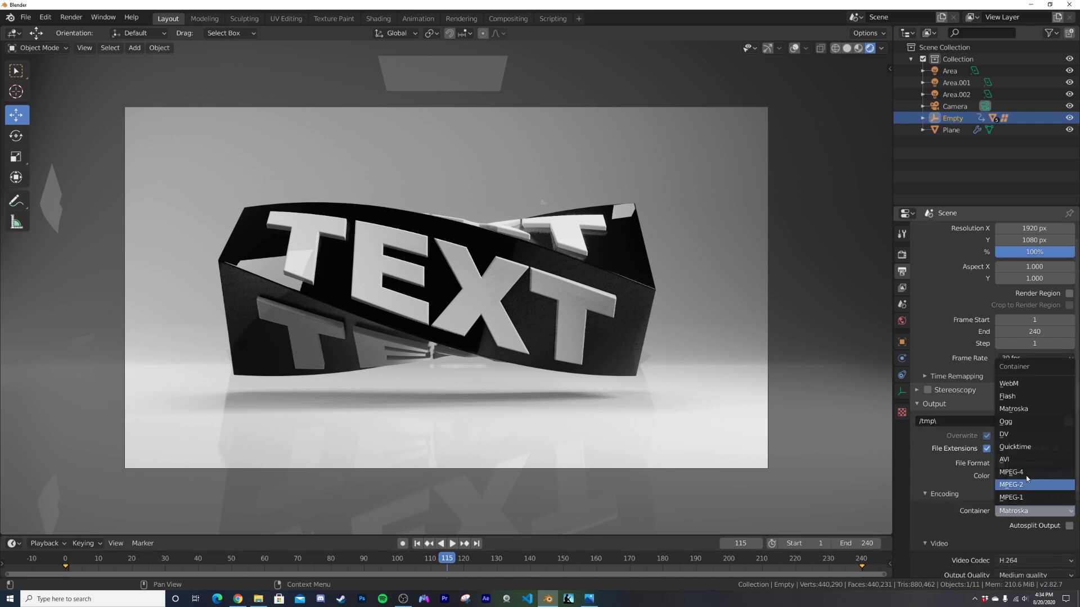
click(1027, 474)
click(1019, 511)
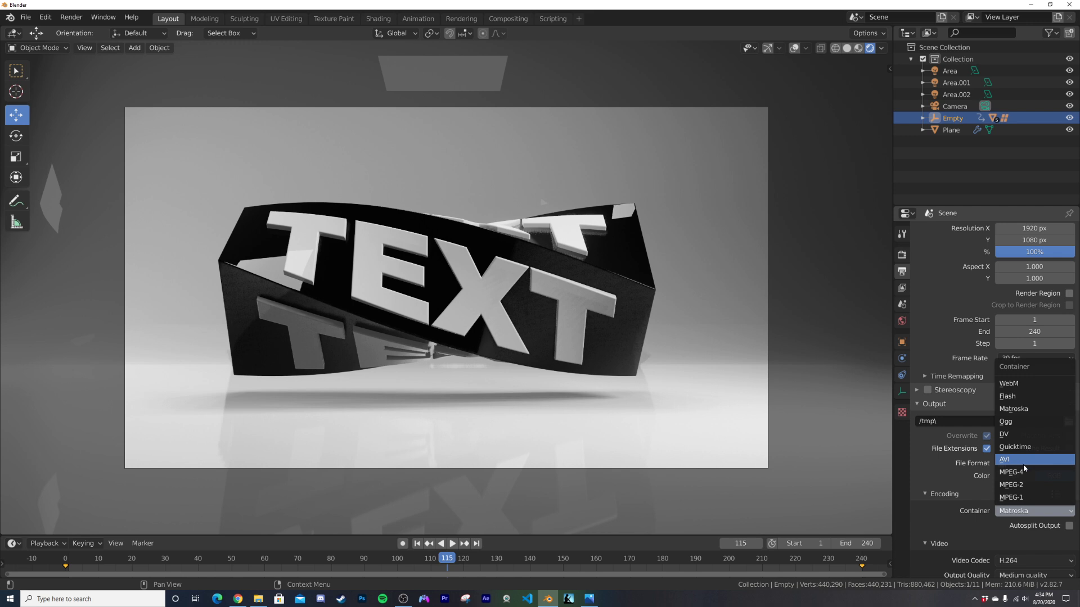
click(1023, 473)
scroll(1023, 474, down, 3)
click(1019, 525)
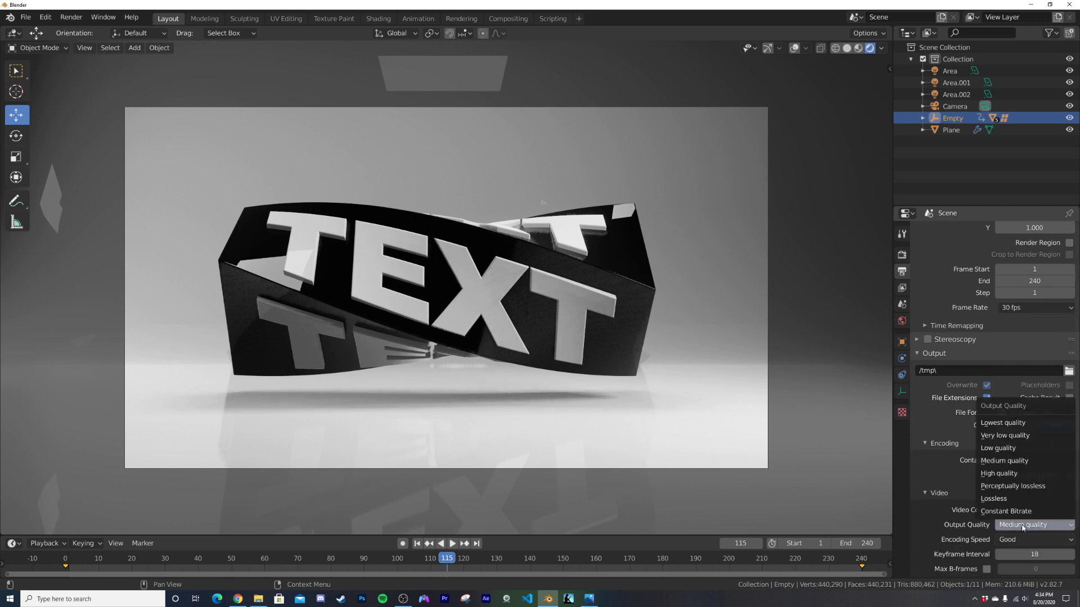
click(1021, 486)
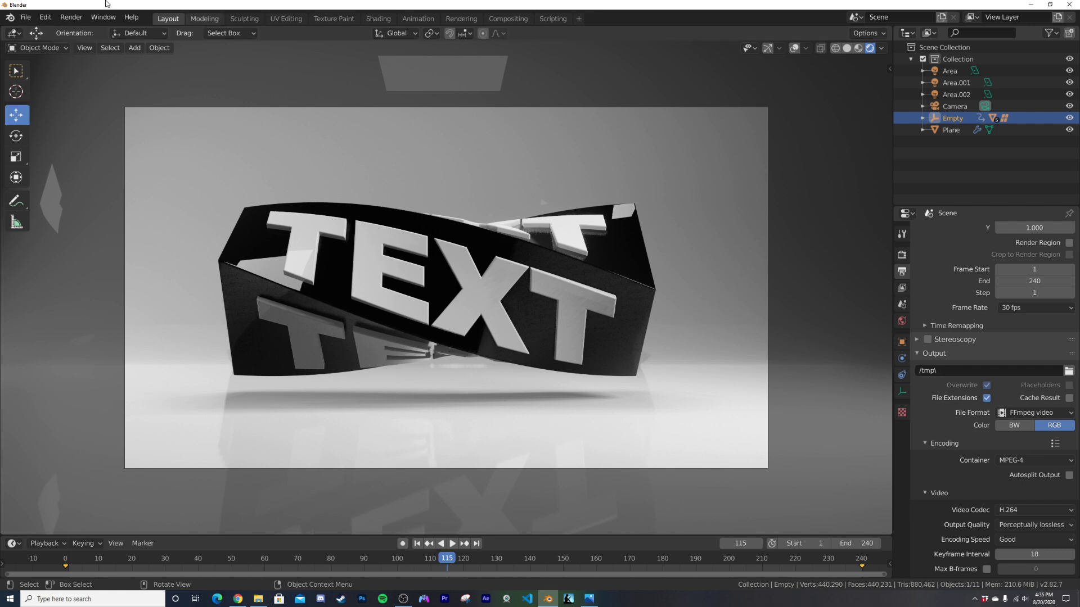
Switch to the desktop and open the finished rotating text render in the video player to watch it.
click(71, 16)
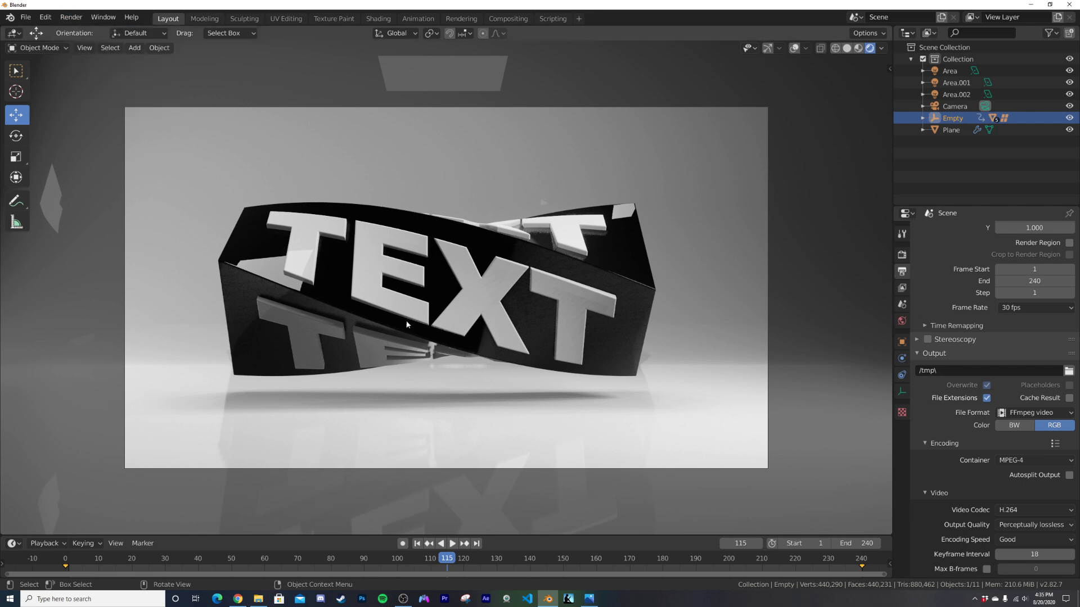
click(1025, 9)
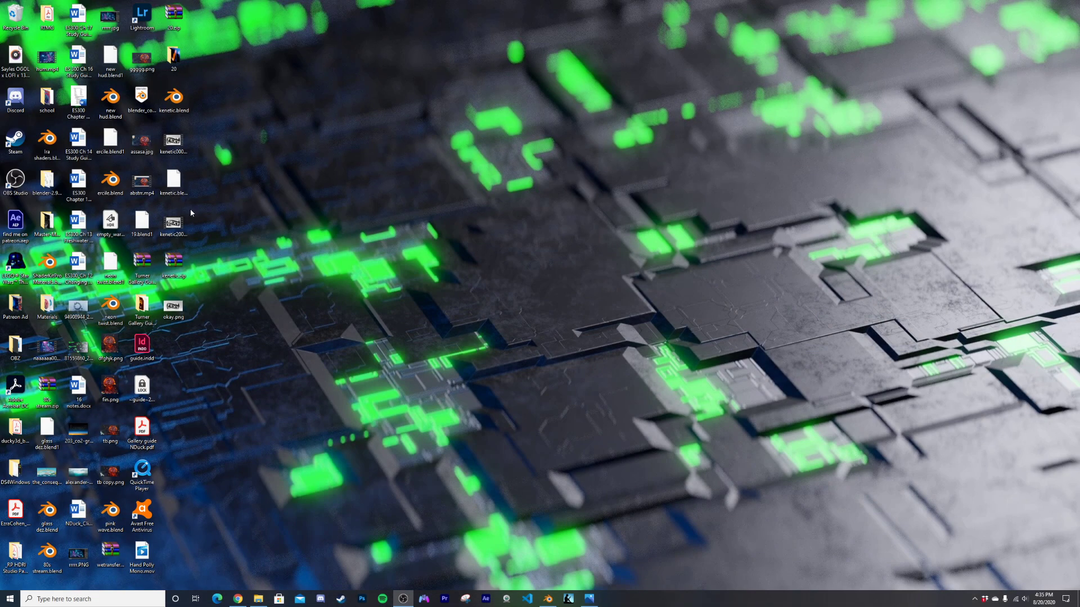
double_click(172, 229)
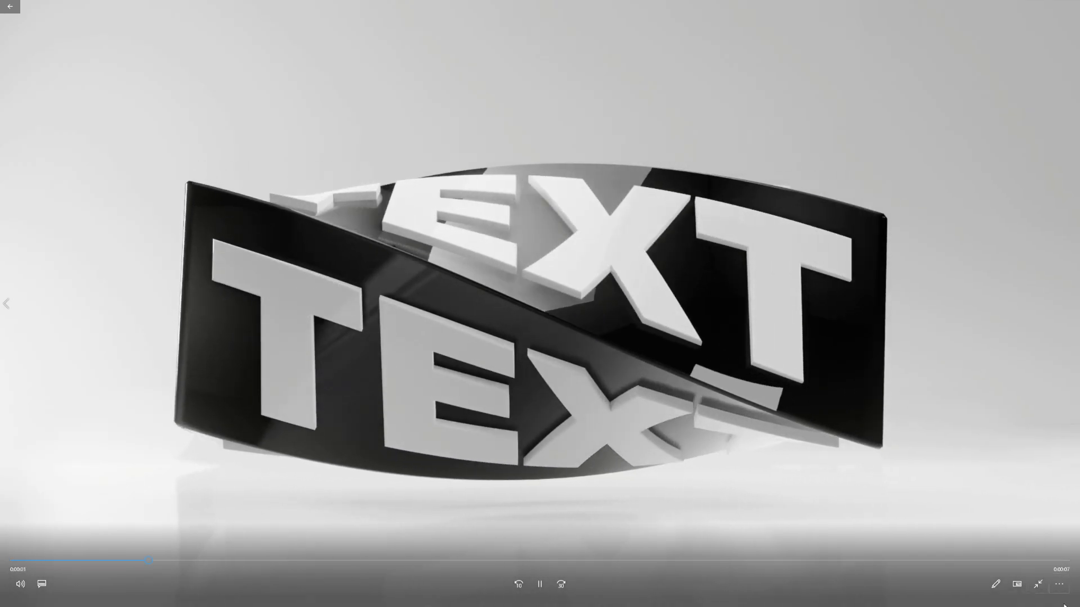
click(1059, 584)
click(1038, 552)
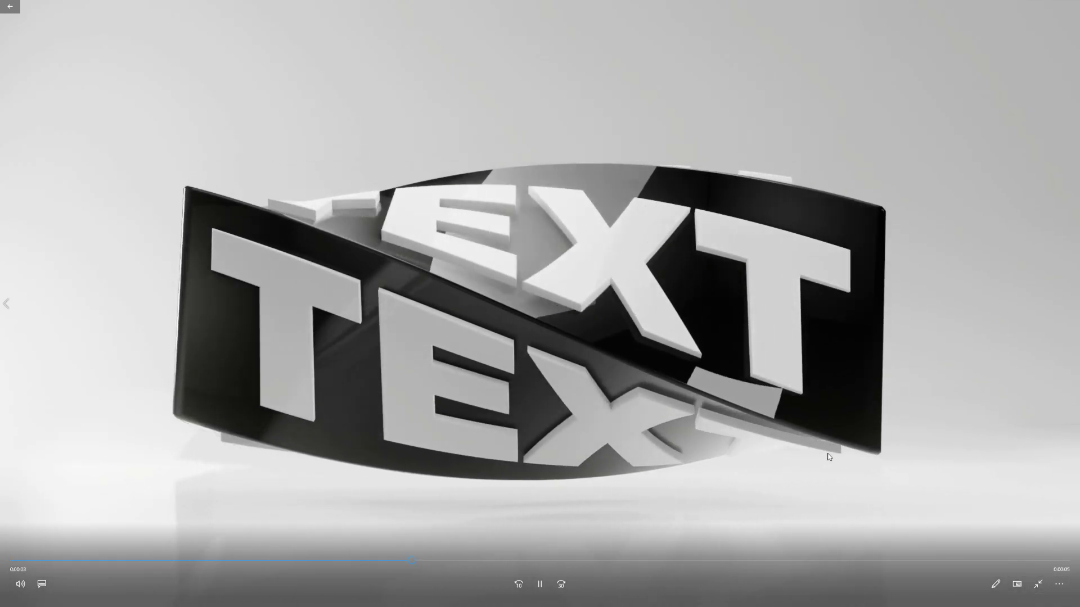